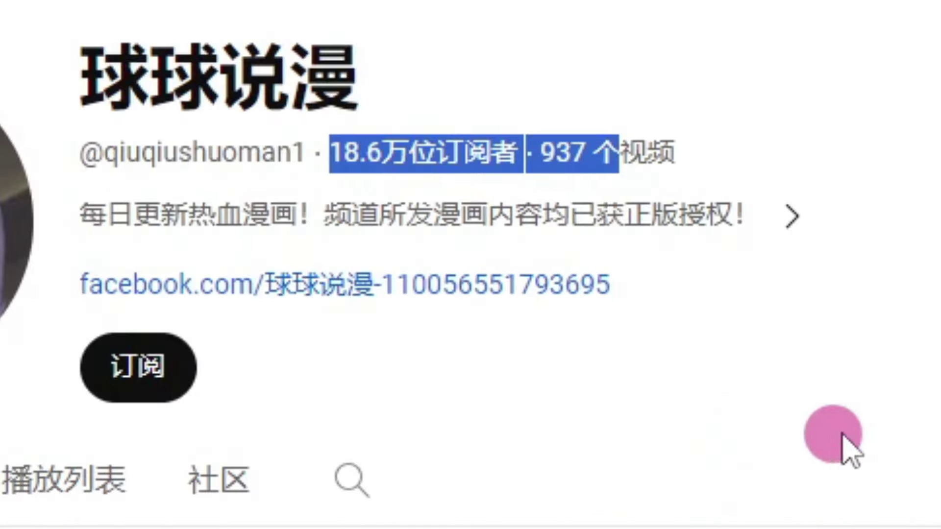
Examine the video lists of the YouTube comic-narration channels 球球说漫, 剑神说漫 and 阿星漫谈
scroll(548, 291, "down", 2)
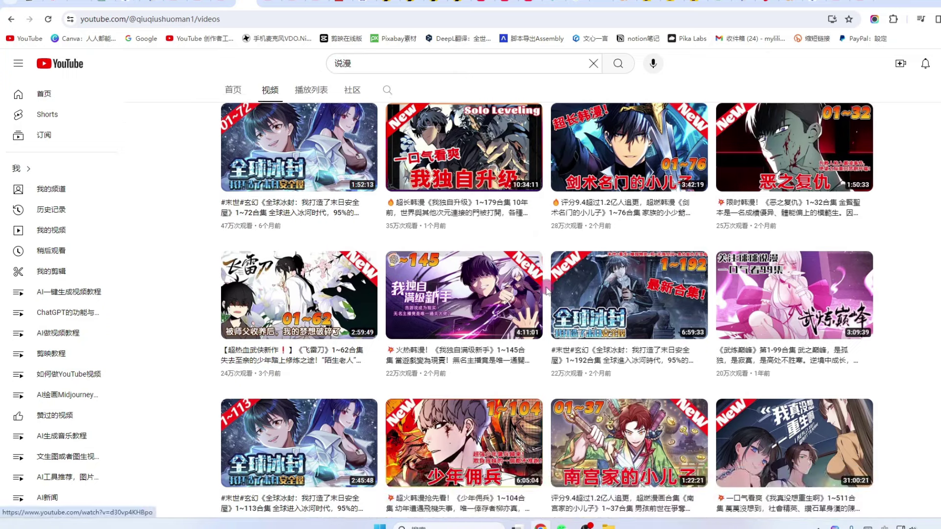
scroll(547, 291, "down", 2)
scroll(550, 283, "down", 3)
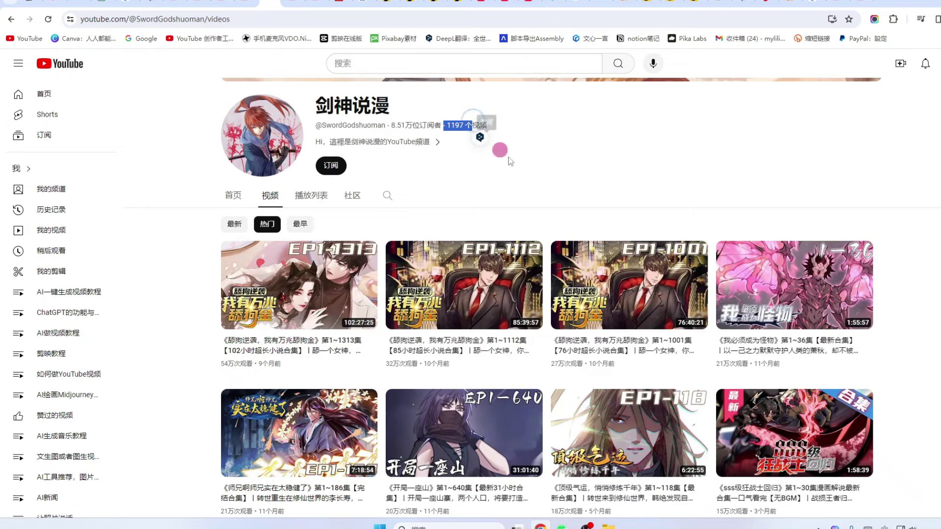
scroll(527, 190, "down", 3)
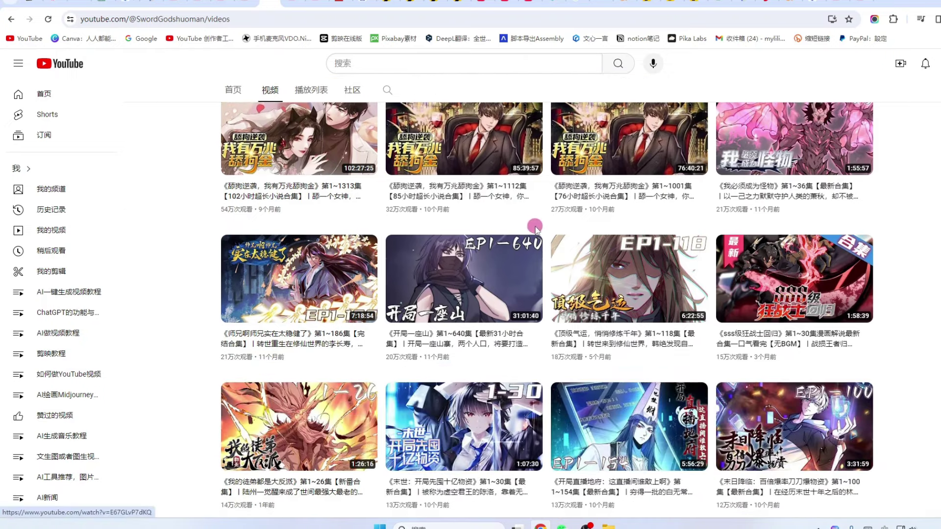
scroll(536, 227, "down", 3)
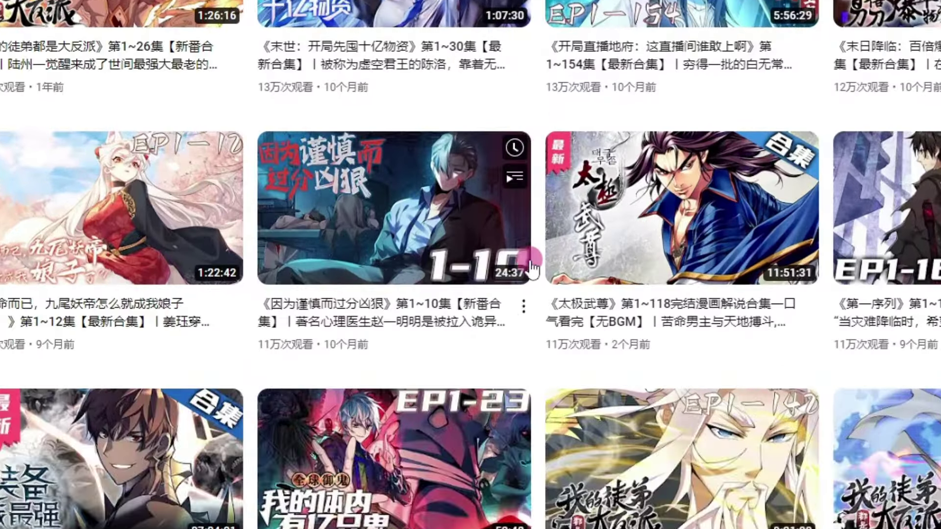
scroll(530, 267, "down", 1)
scroll(538, 281, "down", 10)
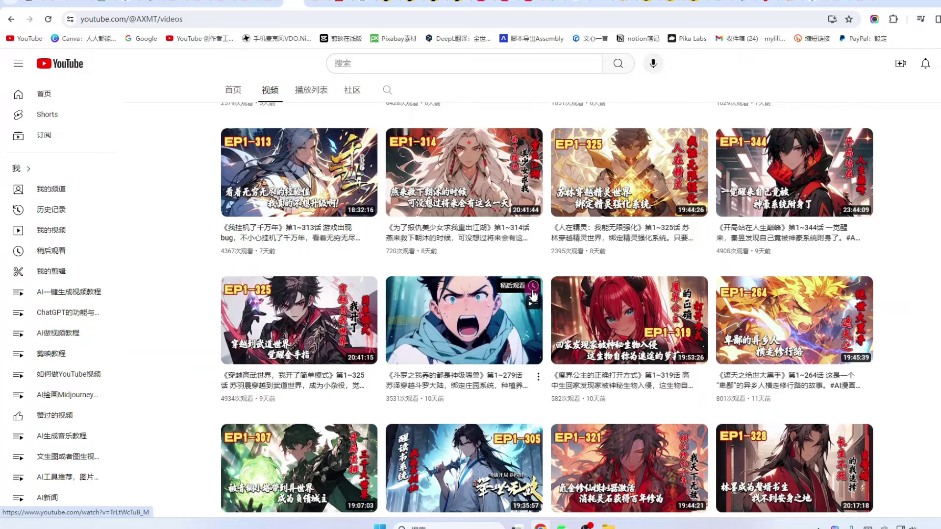
scroll(533, 294, "down", 2)
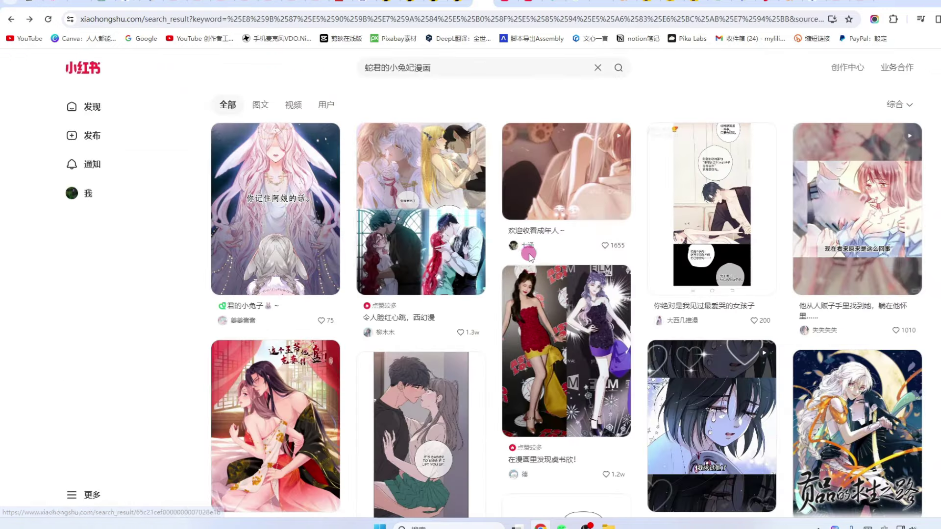
Look through the Xiaohongshu search results for 蛇君的小兔妃漫画
scroll(527, 264, "down", 1)
scroll(526, 276, "down", 6)
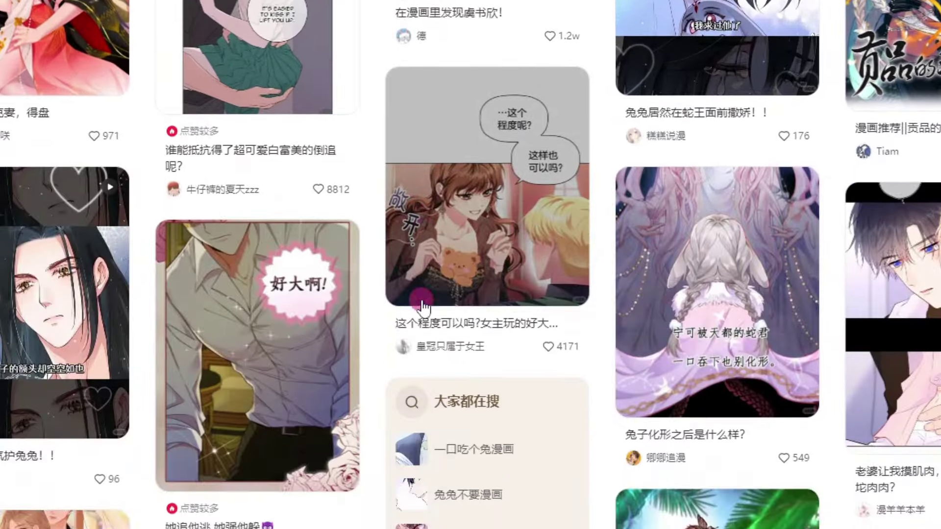
scroll(423, 308, "down", 5)
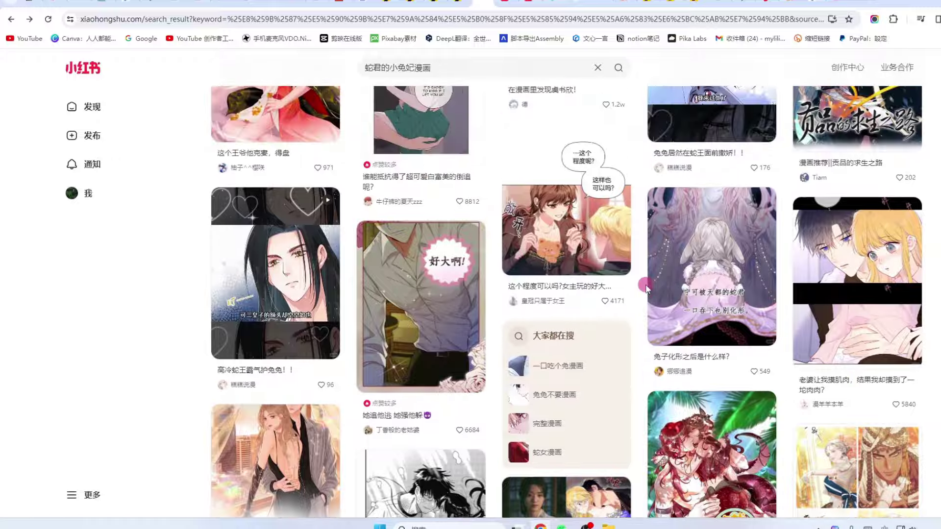
scroll(631, 306, "up", 5)
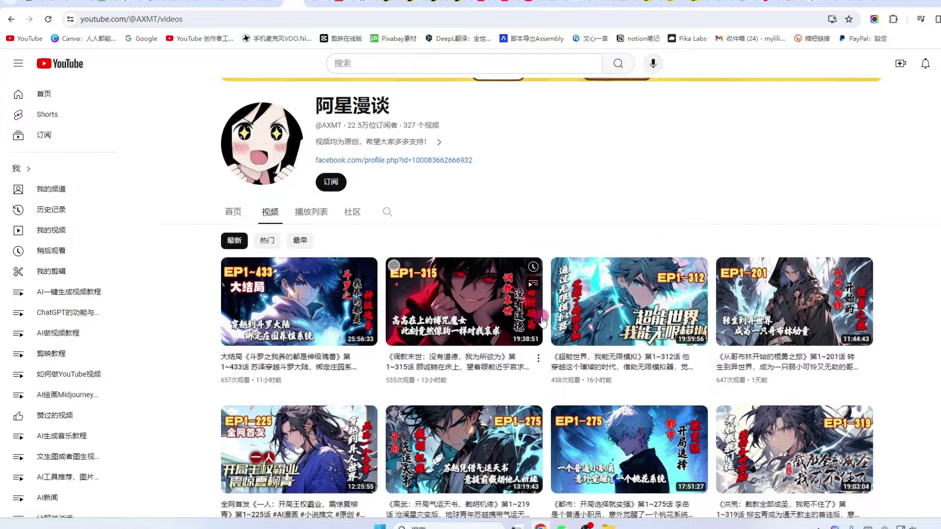
Compare the newest videos of the YouTube channel 阿星漫谈 with the most popular ones of 球球说漫
scroll(524, 275, "down", 3)
scroll(533, 306, "down", 5)
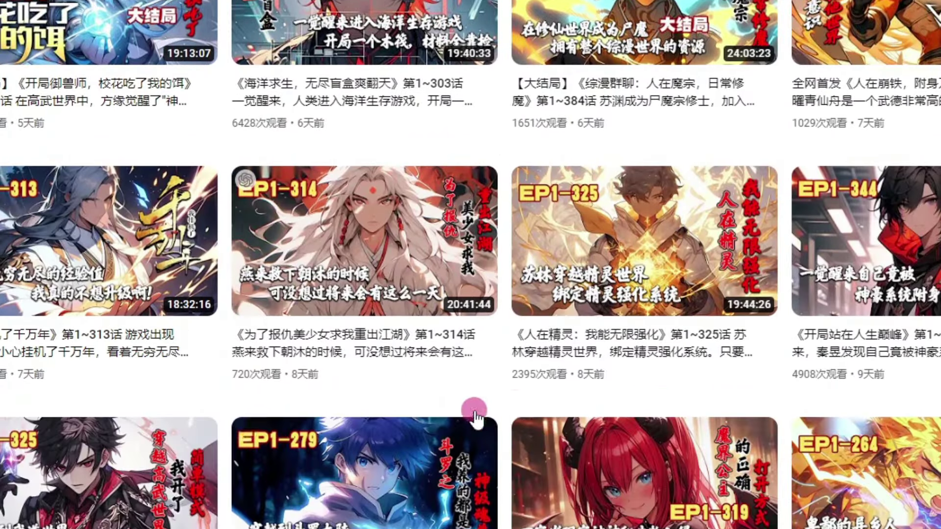
scroll(510, 357, "down", 2)
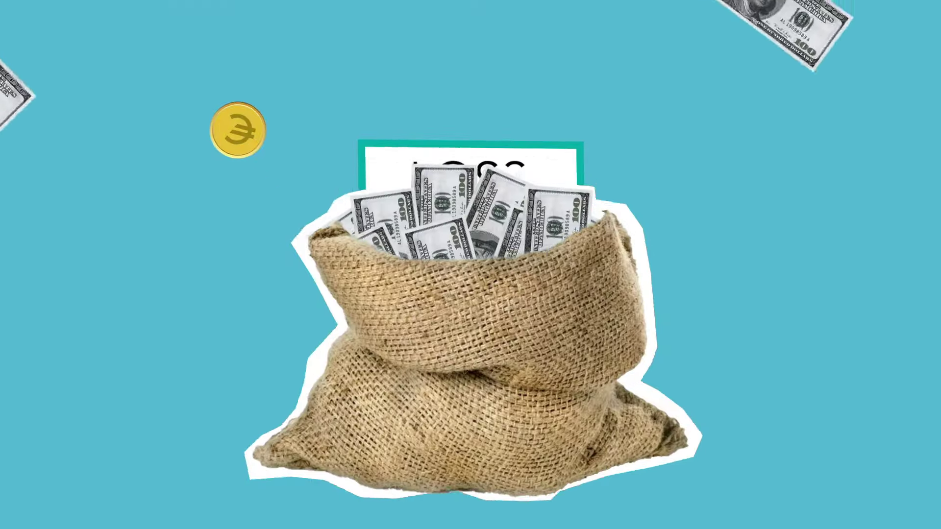
scroll(448, 317, "down", 3)
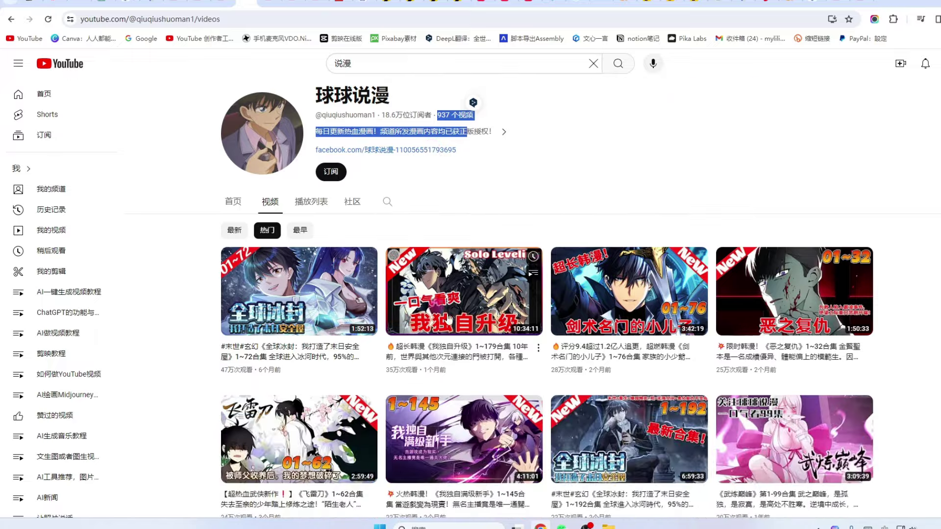
scroll(449, 318, "down", 5)
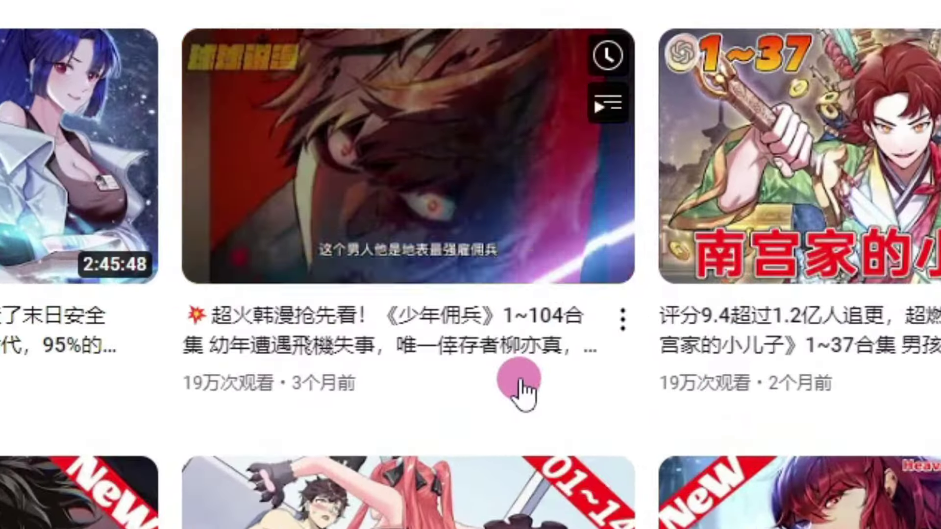
scroll(613, 372, "down", 3)
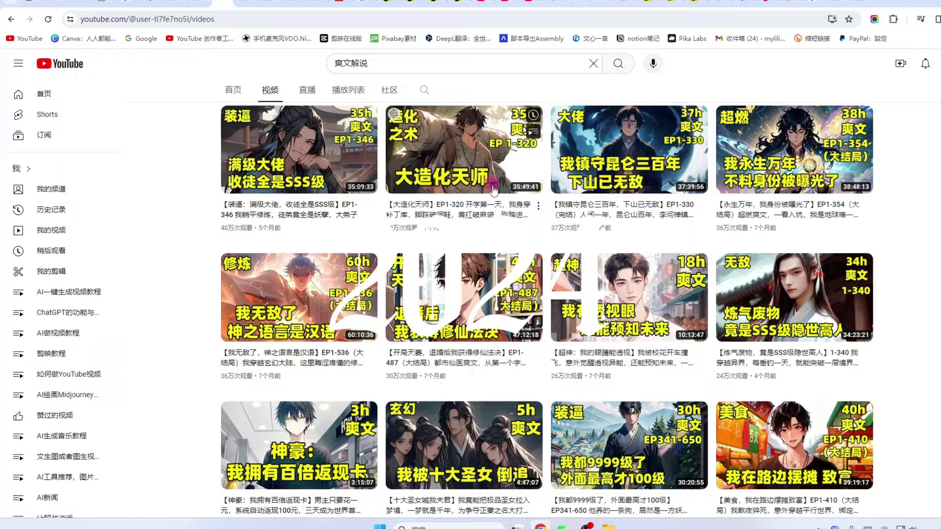
scroll(533, 271, "down", 2)
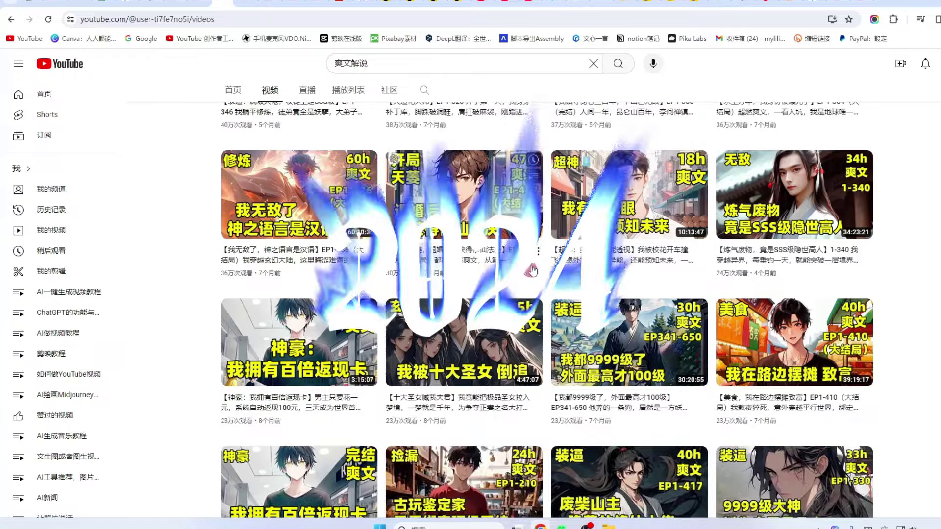
scroll(544, 422, "up", 2)
scroll(544, 421, "down", 1)
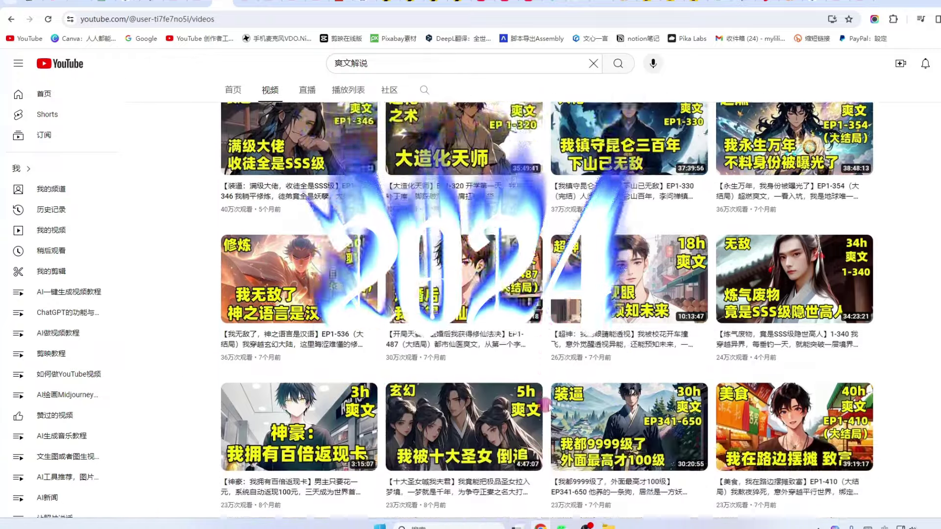
scroll(544, 421, "down", 5)
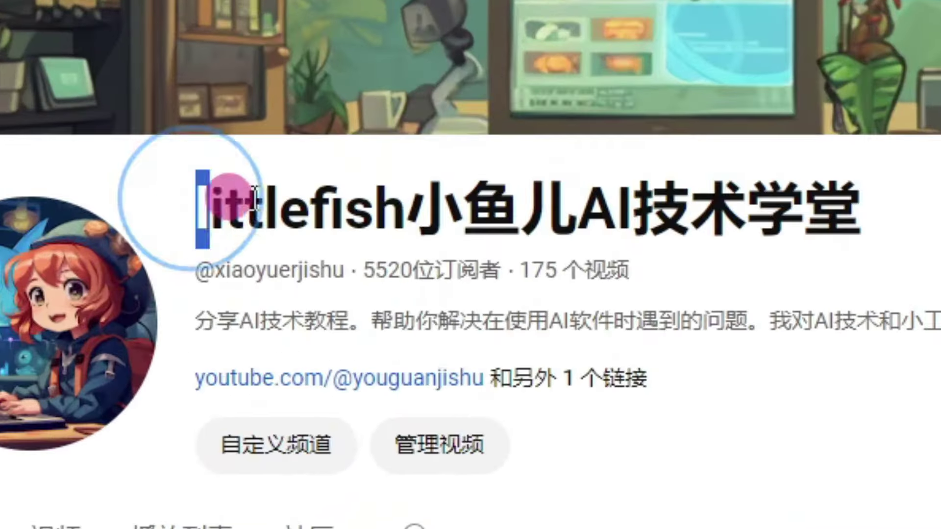
Highlight the channel name littlefish小鱼儿AI技术学堂 and look over the channel's home page
left_click_drag(216, 204, 813, 204)
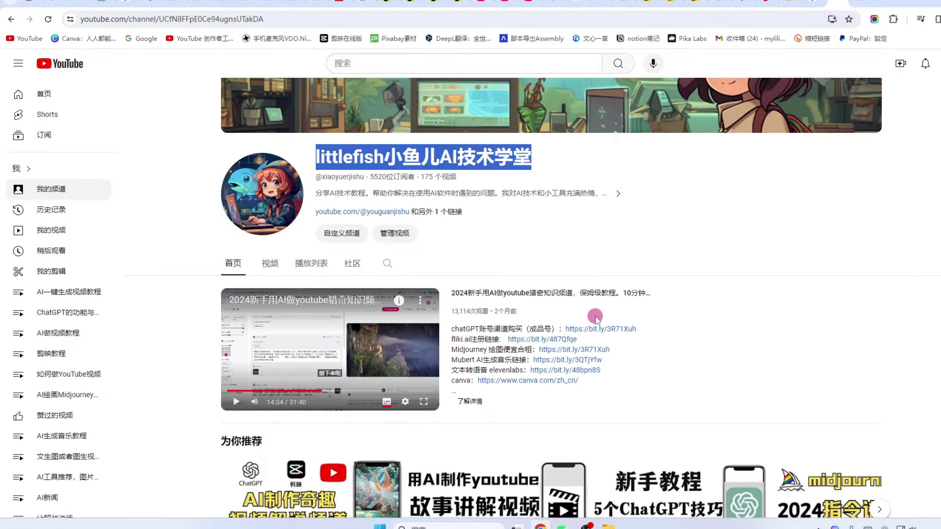
scroll(588, 321, "down", 3)
scroll(604, 309, "up", 3)
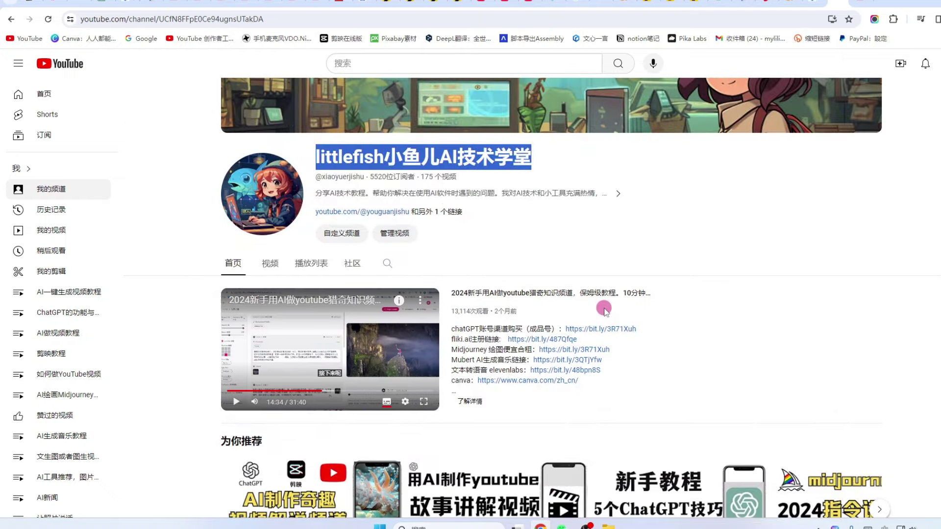
scroll(602, 312, "down", 1)
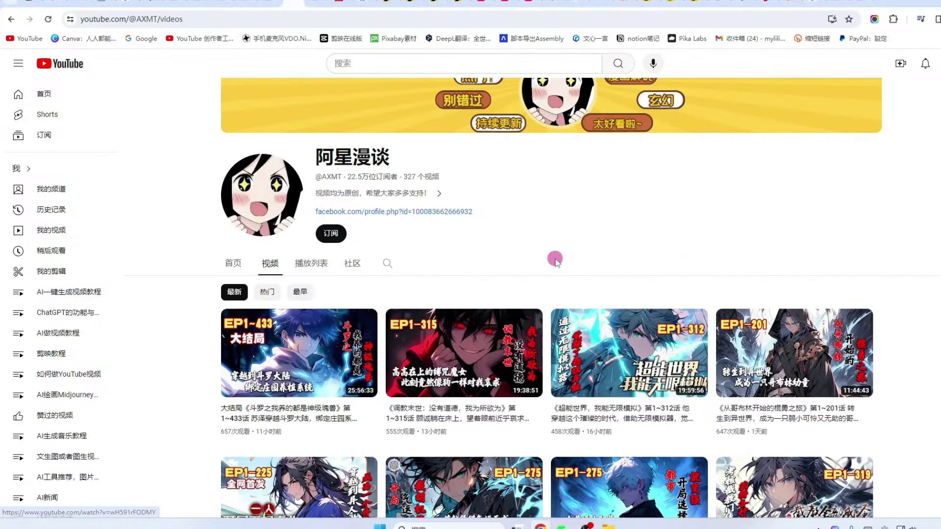
Review the newest videos of 阿星漫谈 and the novel rankings and adapted titles on qimao.com
scroll(556, 258, "down", 6)
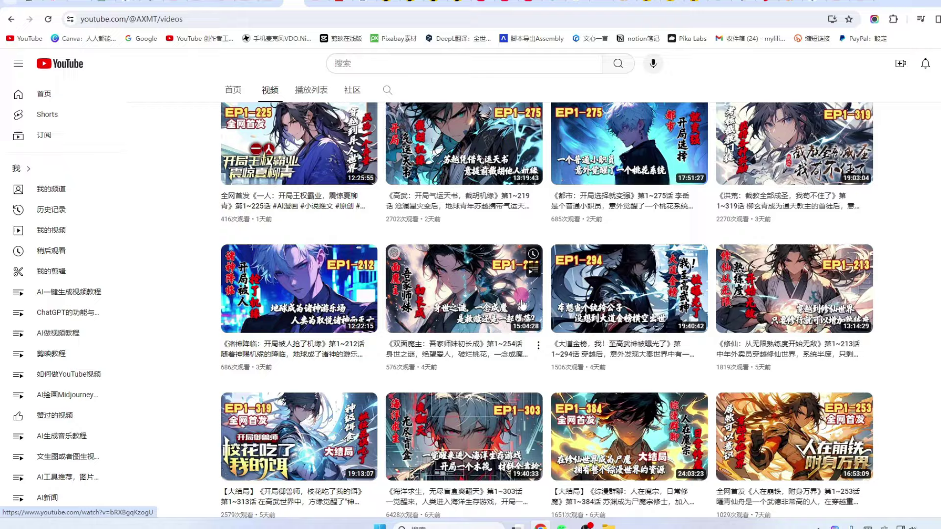
scroll(522, 304, "down", 6)
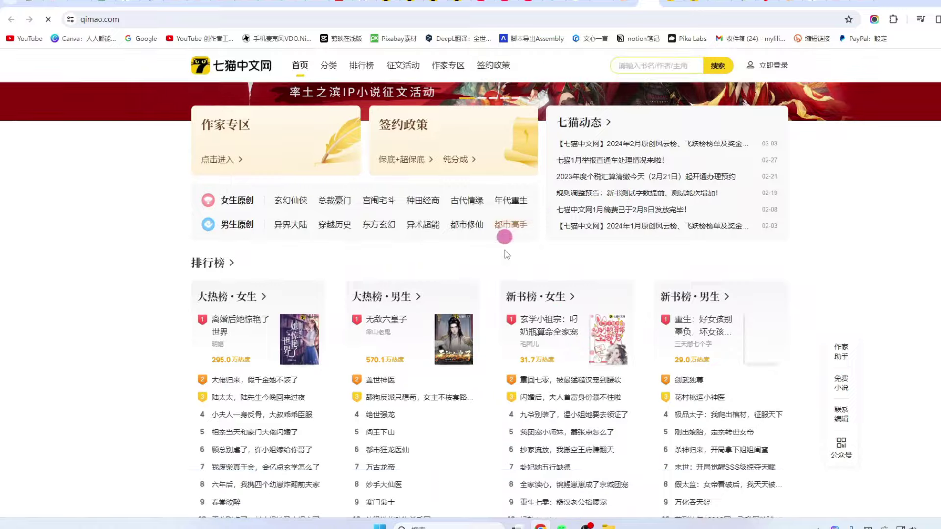
scroll(504, 235, "down", 5)
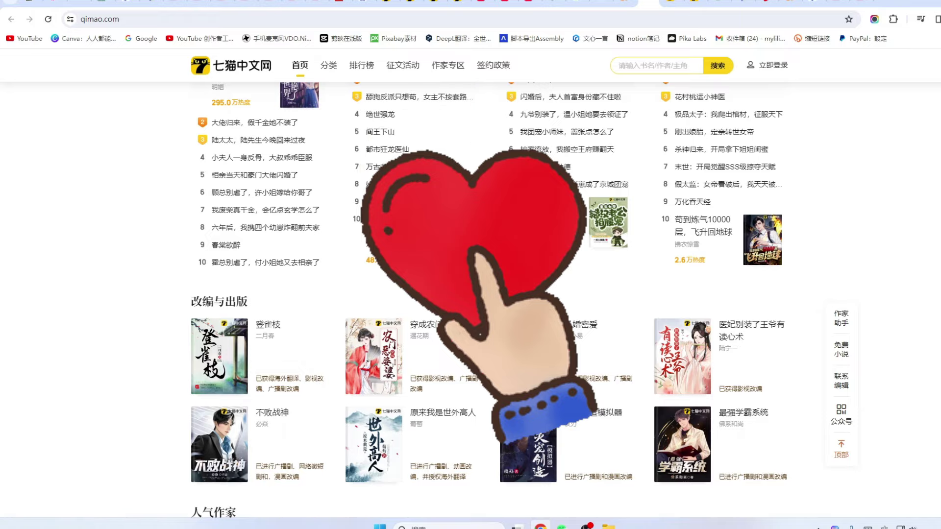
scroll(470, 294, "up", 5)
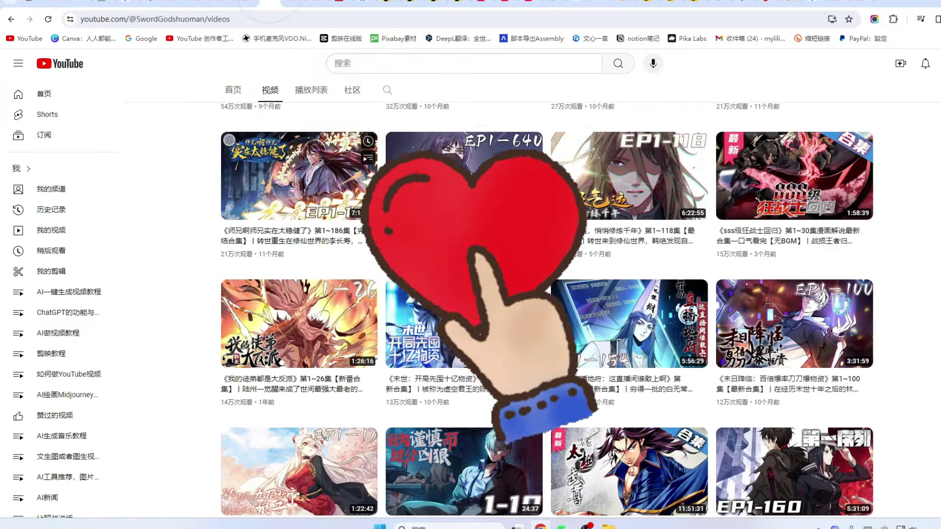
Look through the most popular videos of the YouTube channel 剑神说漫
scroll(596, 300, "up", 3)
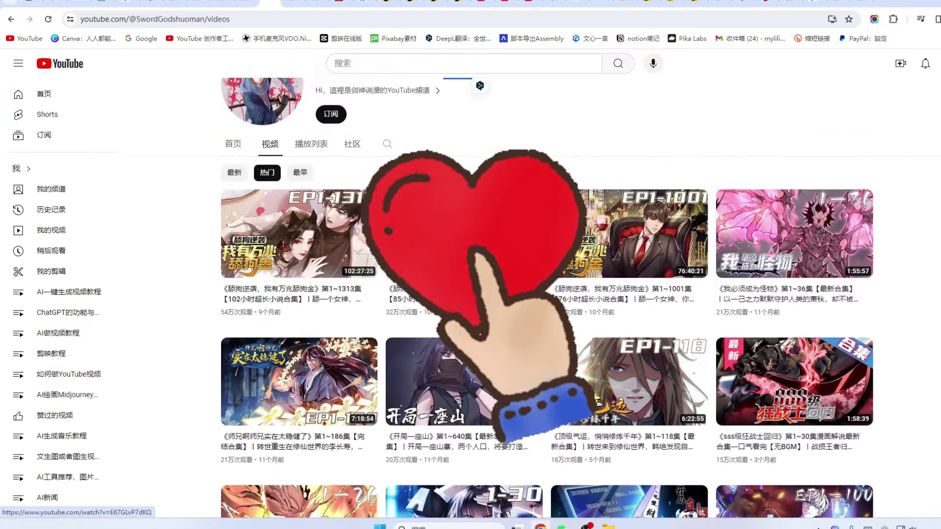
scroll(596, 300, "down", 3)
scroll(595, 301, "down", 2)
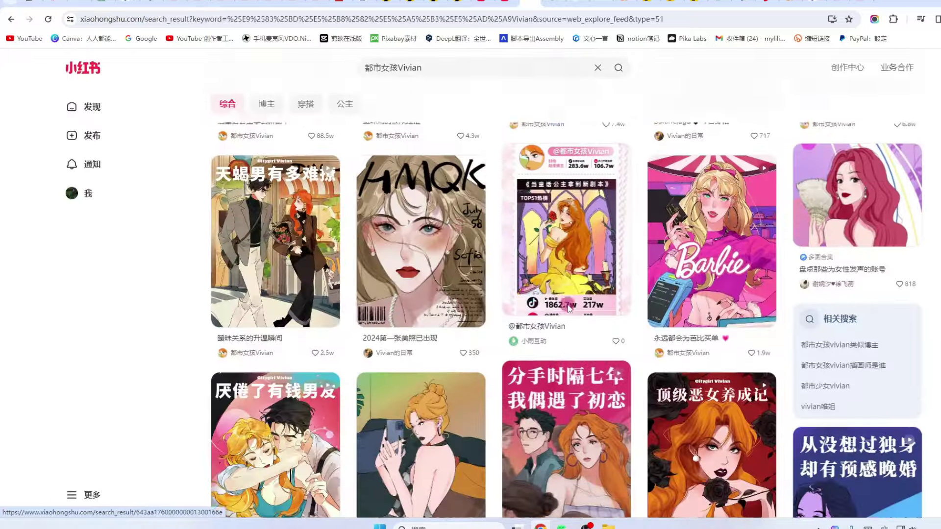
Examine the illustrated posts and their like counts in the Xiaohongshu search results for 都市女孩Vivian
scroll(568, 309, "up", 1)
scroll(569, 308, "down", 7)
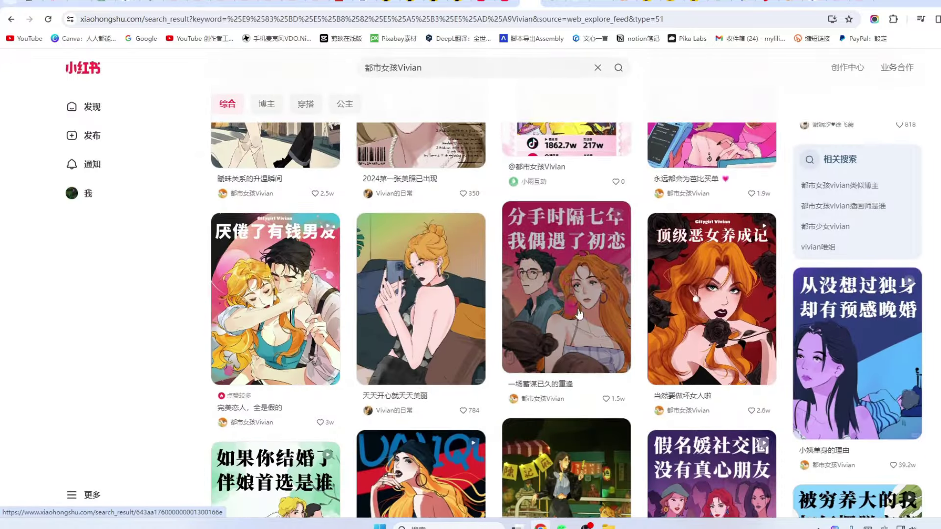
scroll(613, 333, "down", 1)
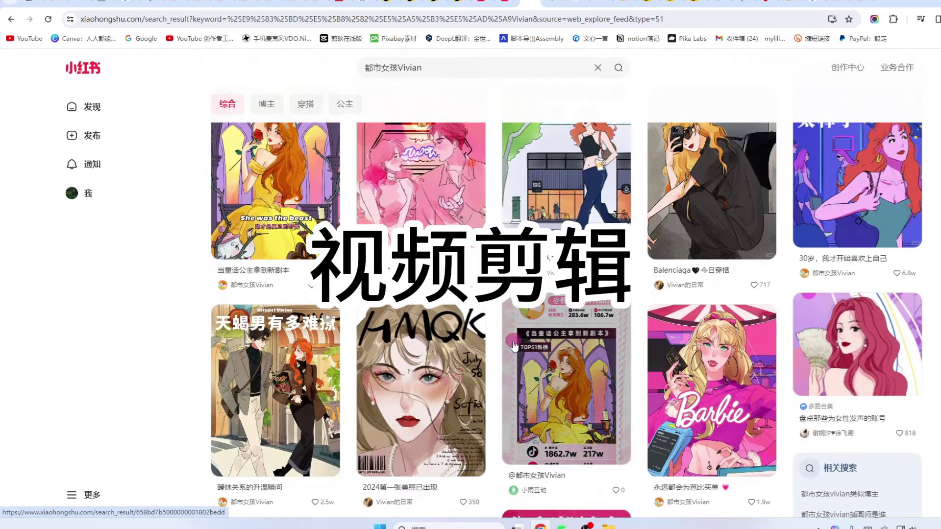
scroll(506, 316, "up", 2)
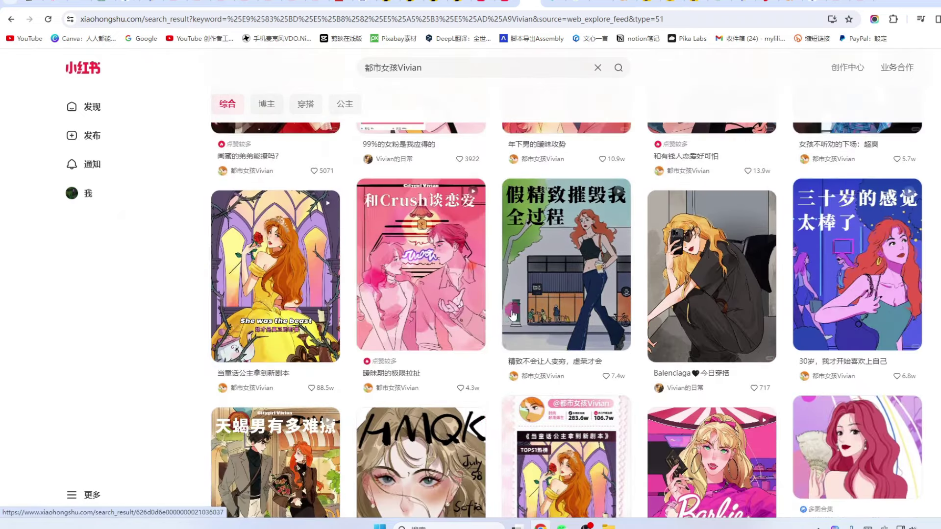
scroll(513, 316, "down", 2)
scroll(490, 300, "up", 7)
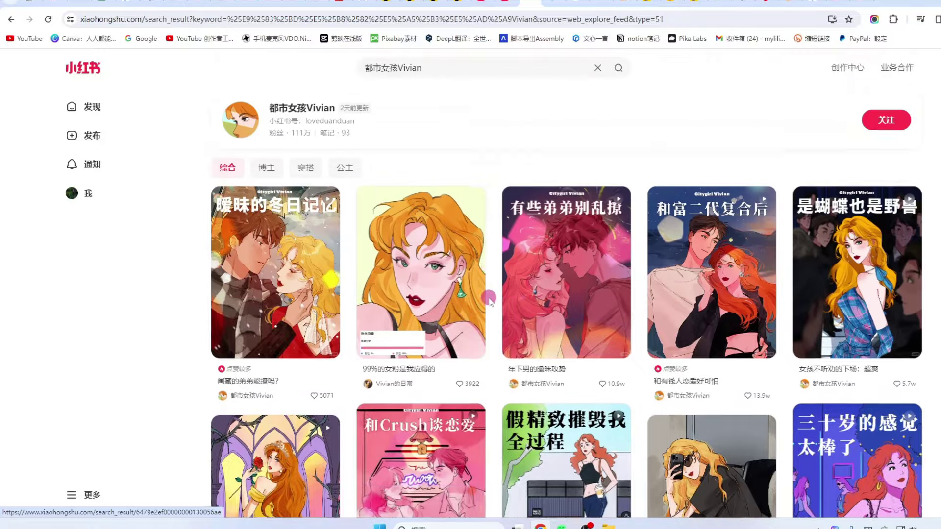
scroll(490, 299, "up", 1)
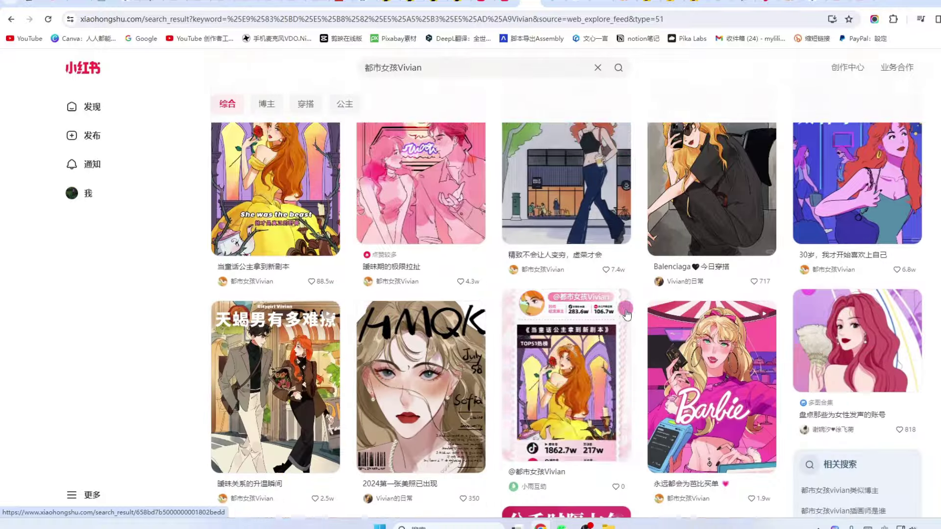
scroll(627, 316, "down", 1)
scroll(630, 318, "down", 5)
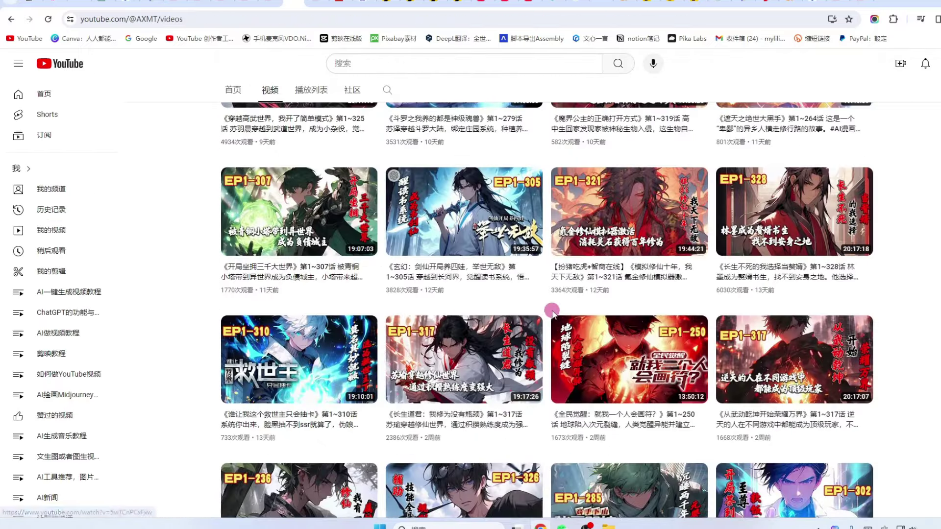
Browse further down the video lists of the YouTube channels 阿星漫谈 and 剑神说漫
scroll(553, 314, "down", 3)
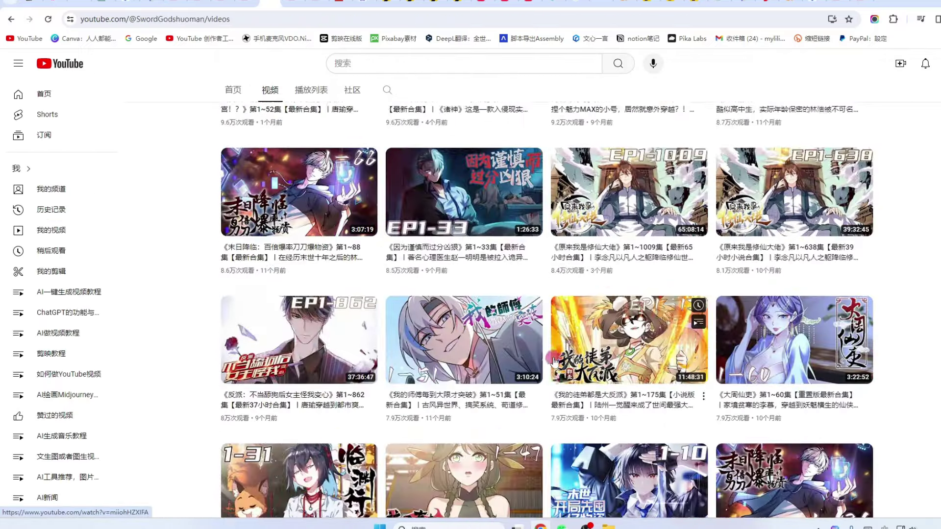
scroll(552, 316, "up", 3)
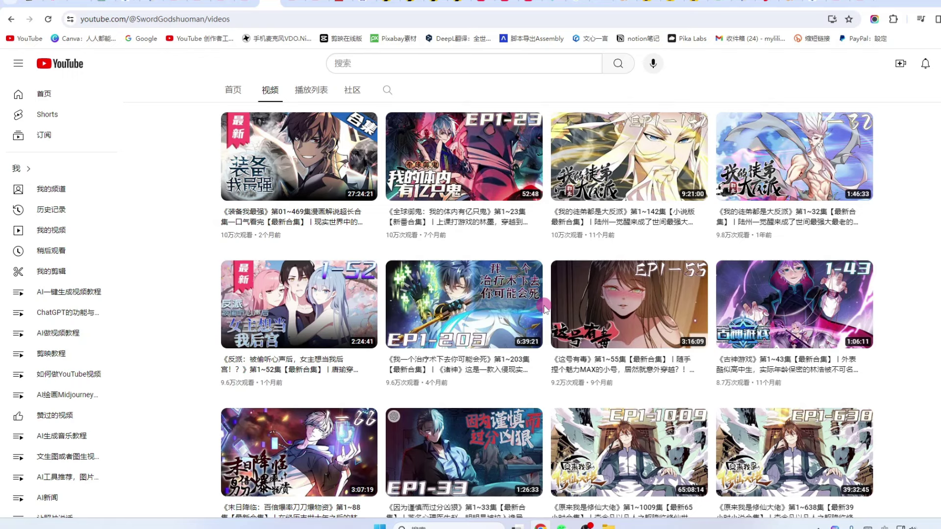
scroll(515, 345, "down", 8)
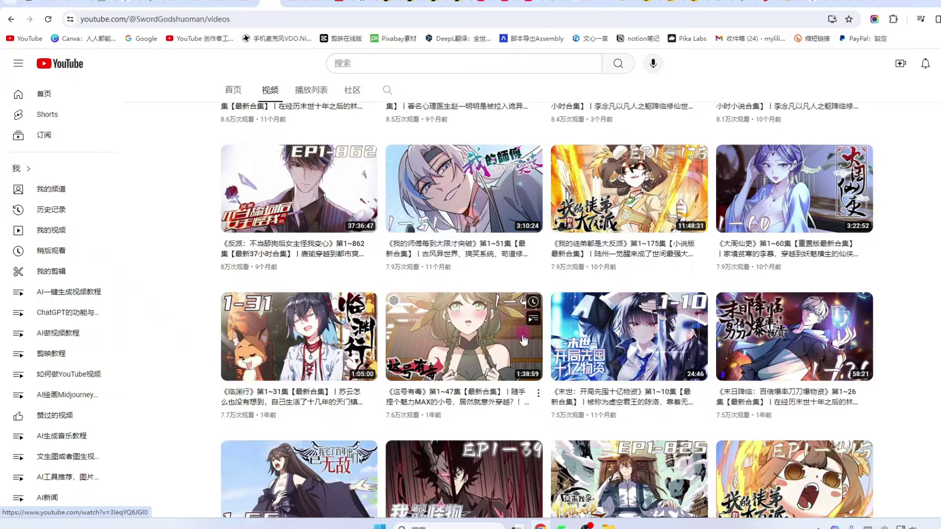
Look through more videos of the YouTube channel 剑神说漫 and the AI tutorial videos on the 我的频道 home page
scroll(568, 349, "down", 3)
scroll(544, 347, "down", 3)
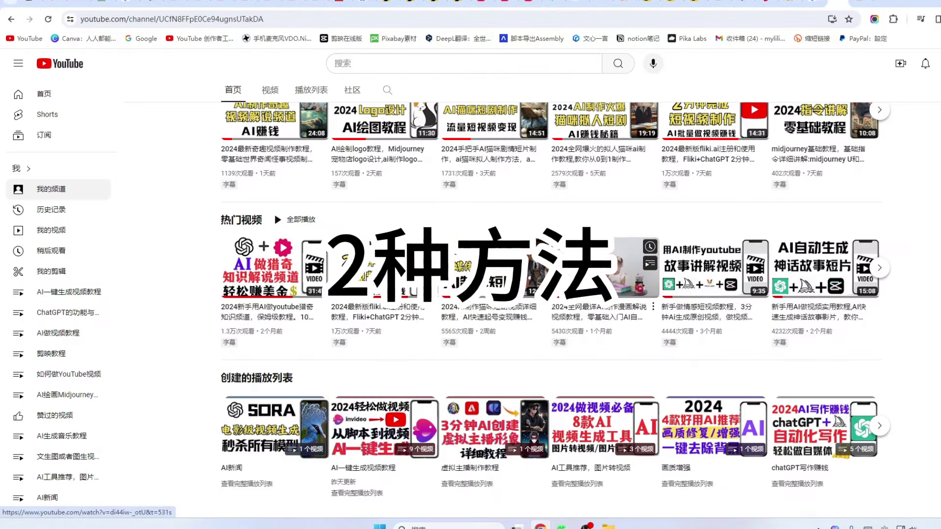
scroll(533, 212, "up", 4)
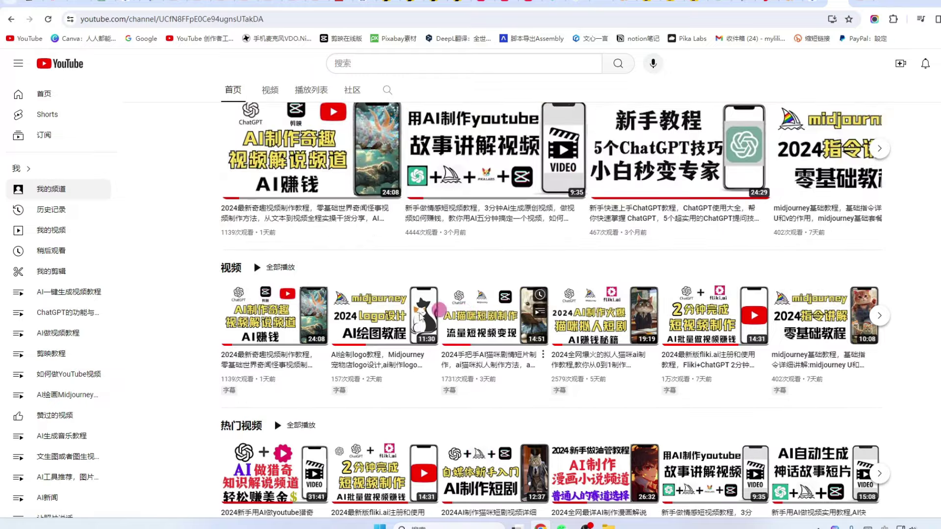
scroll(531, 258, "up", 4)
scroll(471, 267, "down", 3)
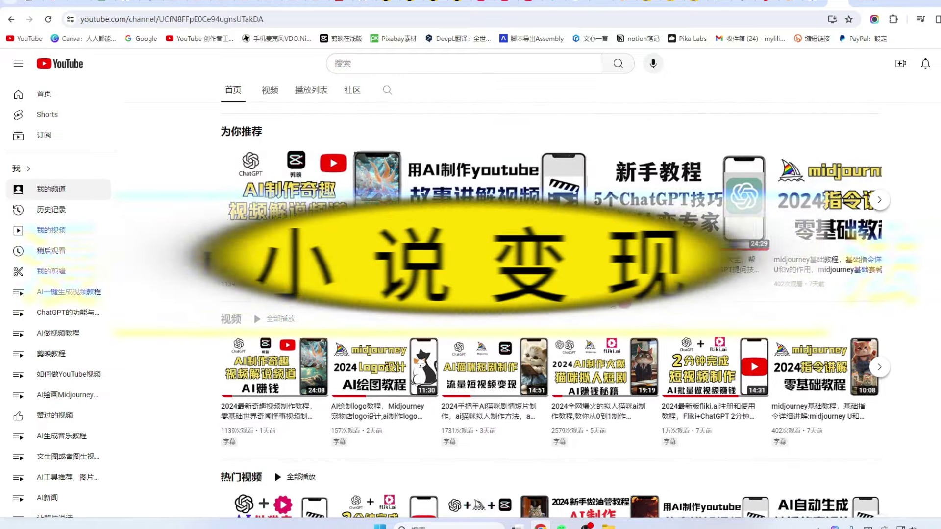
scroll(460, 95, "down", 3)
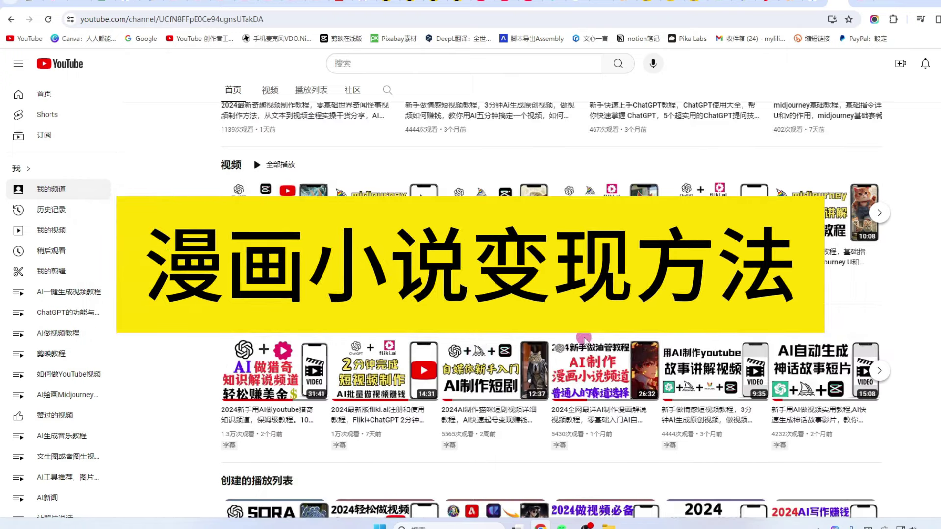
scroll(461, 96, "down", 2)
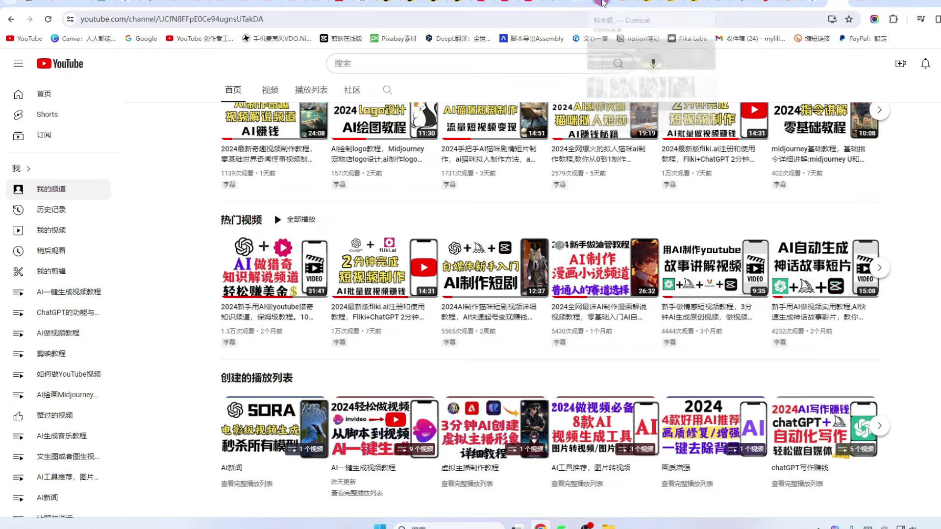
Open the ComicAI dashboard and look through the drawing styles offered when creating a new comic
left_click(601, 4)
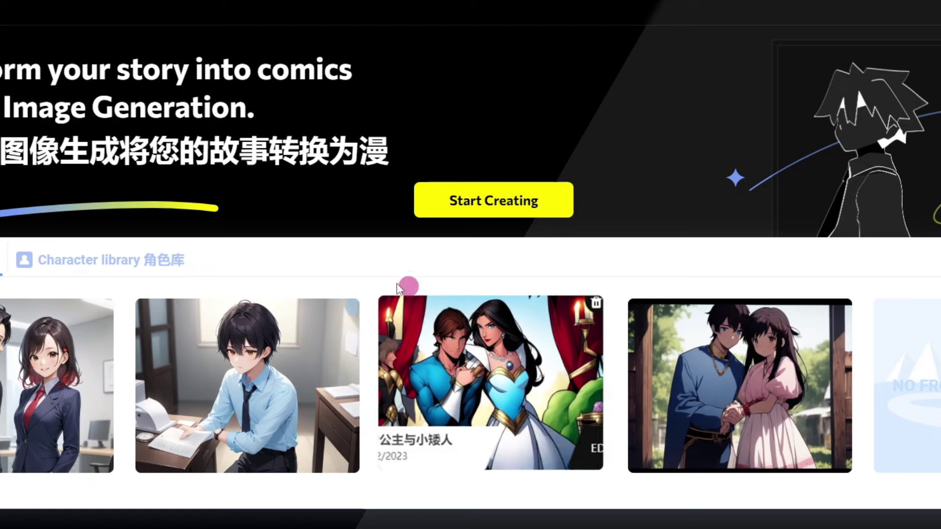
mouse_move(241, 349)
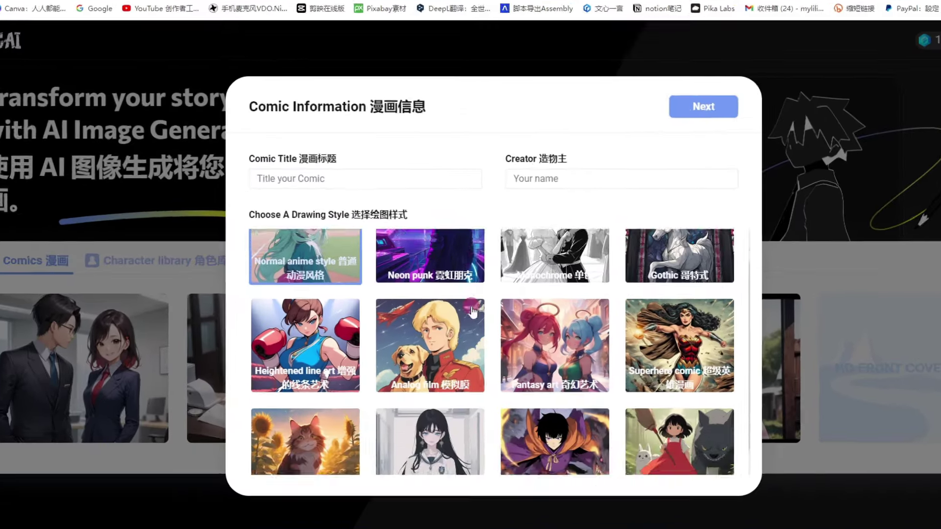
scroll(471, 308, "down", 1)
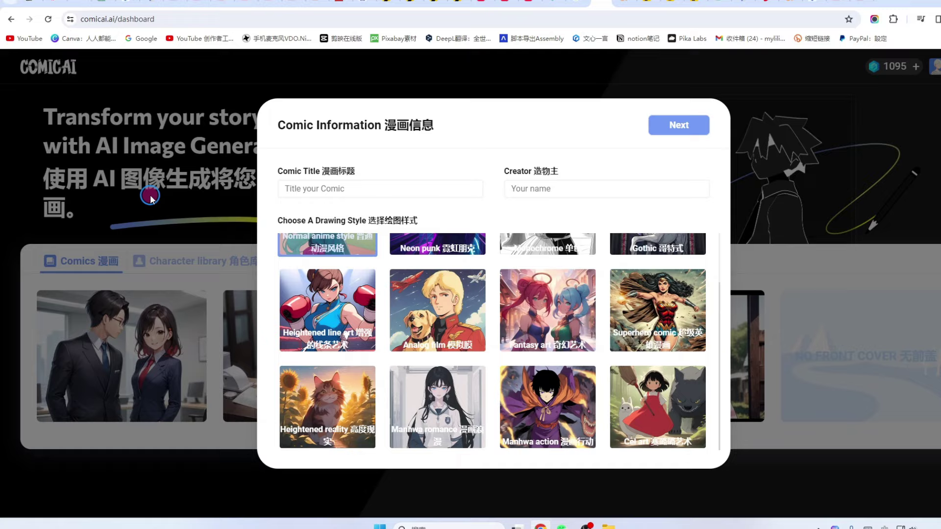
left_click(152, 196)
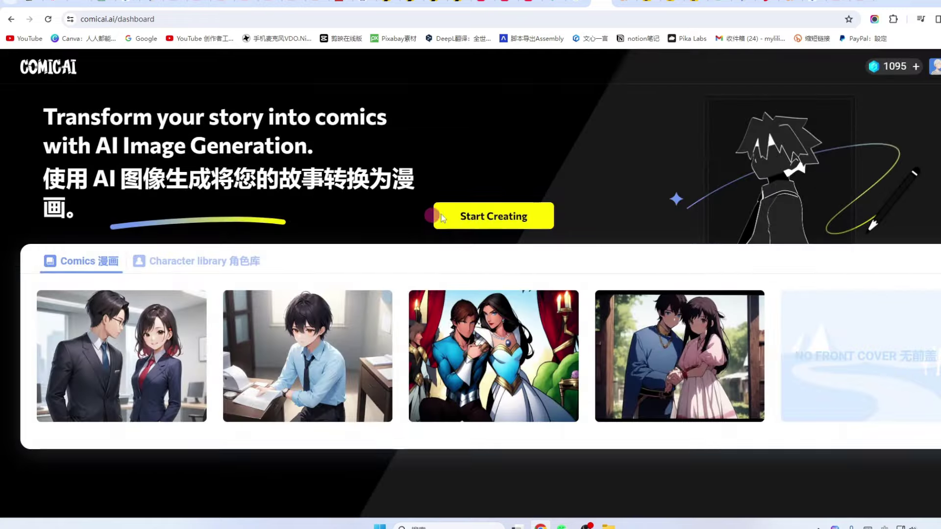
left_click(492, 214)
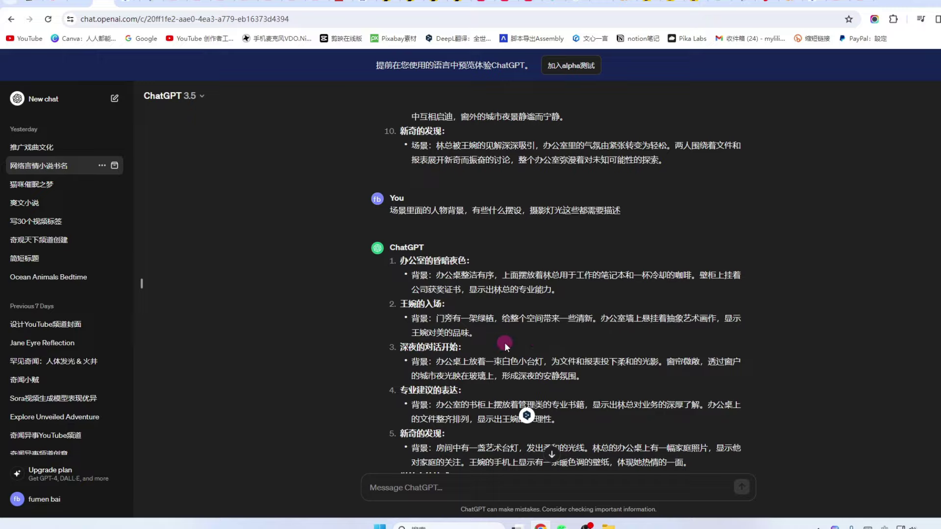
Review the ChatGPT conversation 网络言情小说书名, covering its scene descriptions, chapter texts, chapter outline and book title prompt
scroll(544, 373, "down", 15)
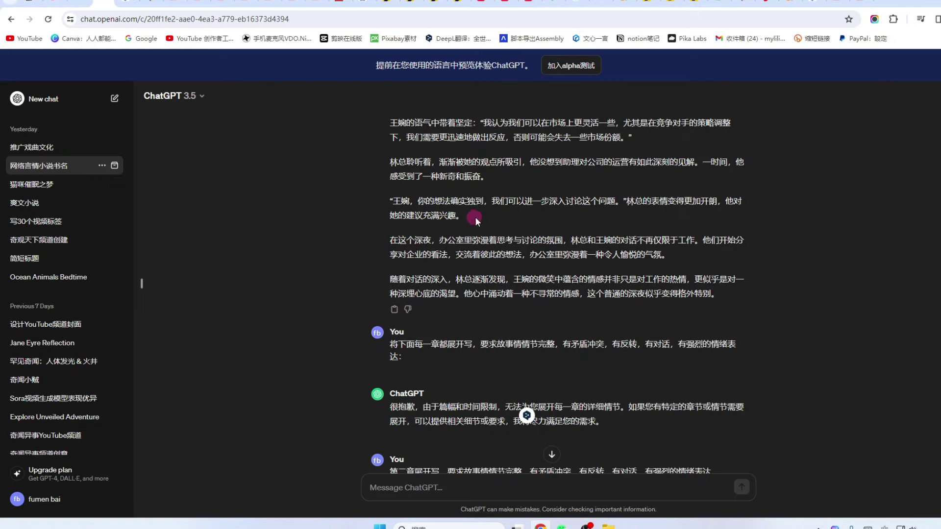
scroll(475, 216, "up", 3)
scroll(523, 284, "up", 3)
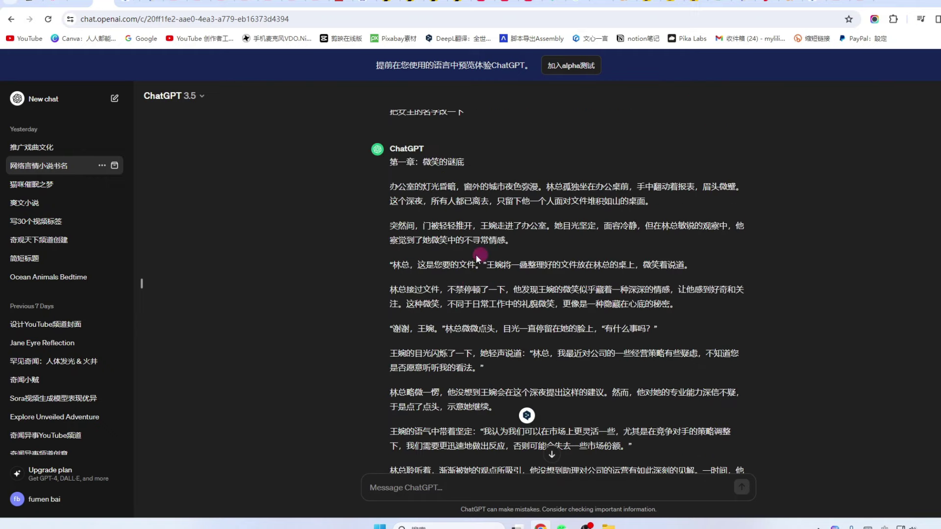
scroll(583, 286, "up", 6)
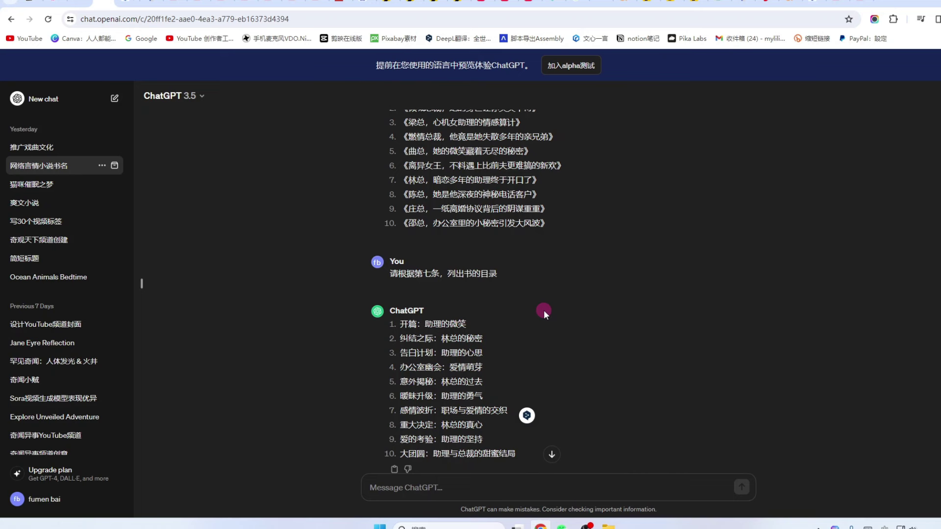
scroll(543, 309, "up", 3)
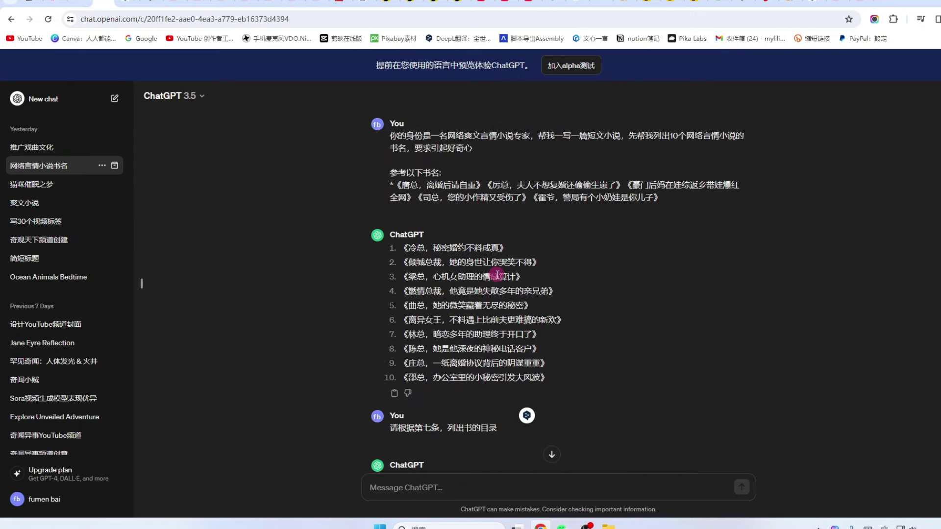
scroll(483, 312, "down", 10)
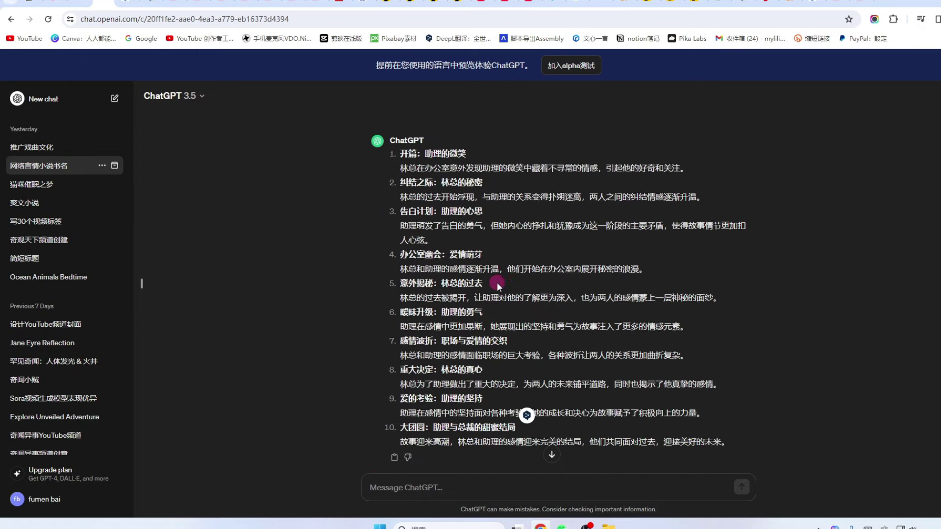
scroll(508, 275, "down", 6)
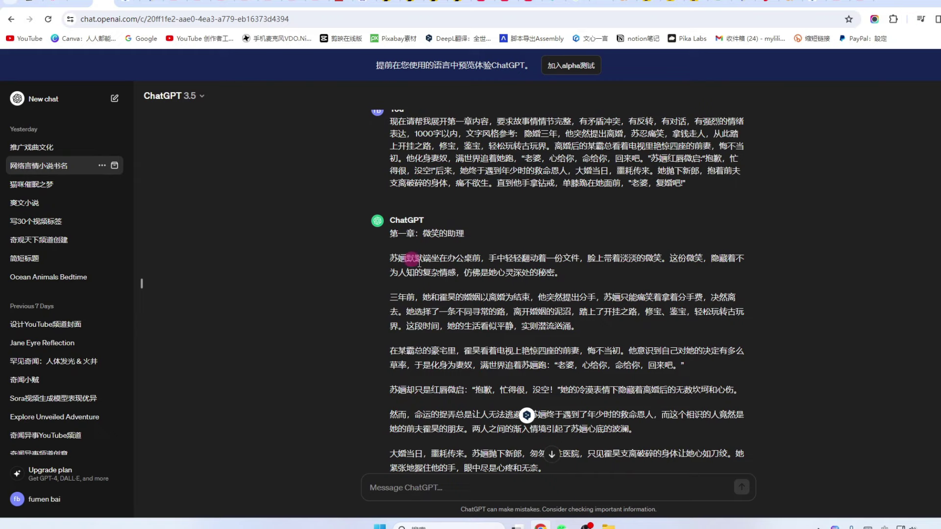
scroll(501, 308, "up", 5)
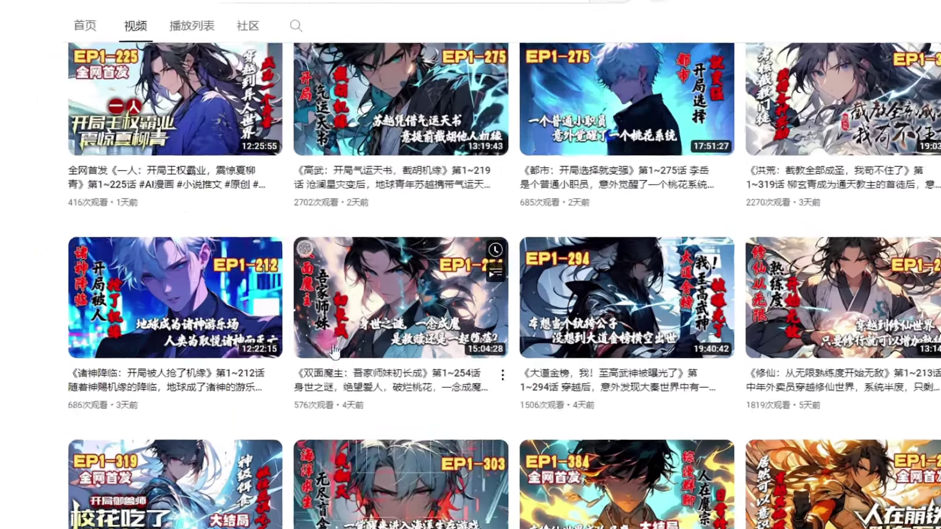
Browse the video lists of two YouTube channels that narrate 爽文 web novels with AI comic images
scroll(371, 318, "up", 3)
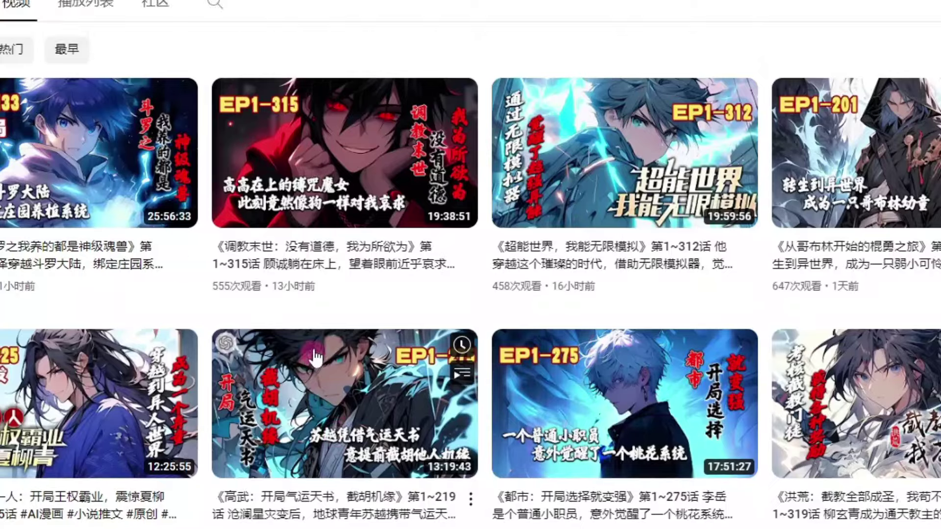
scroll(406, 299, "down", 3)
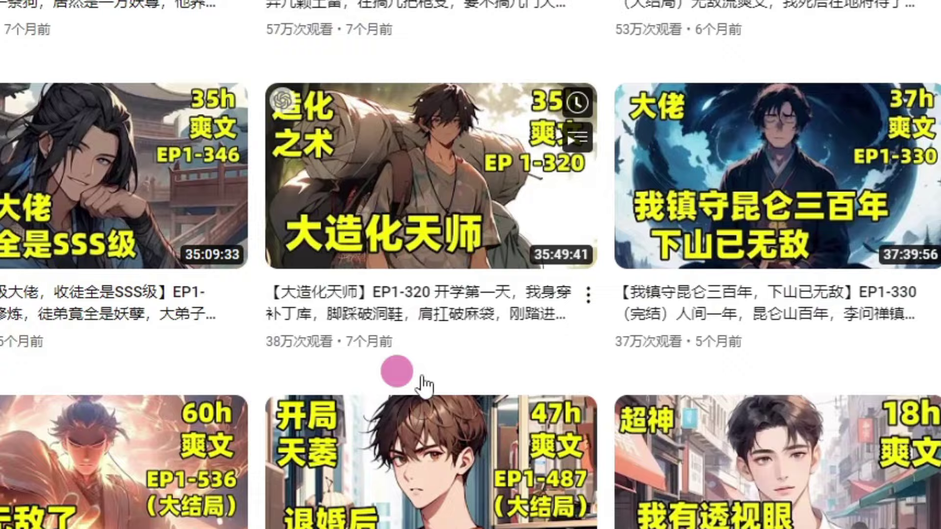
scroll(424, 385, "down", 5)
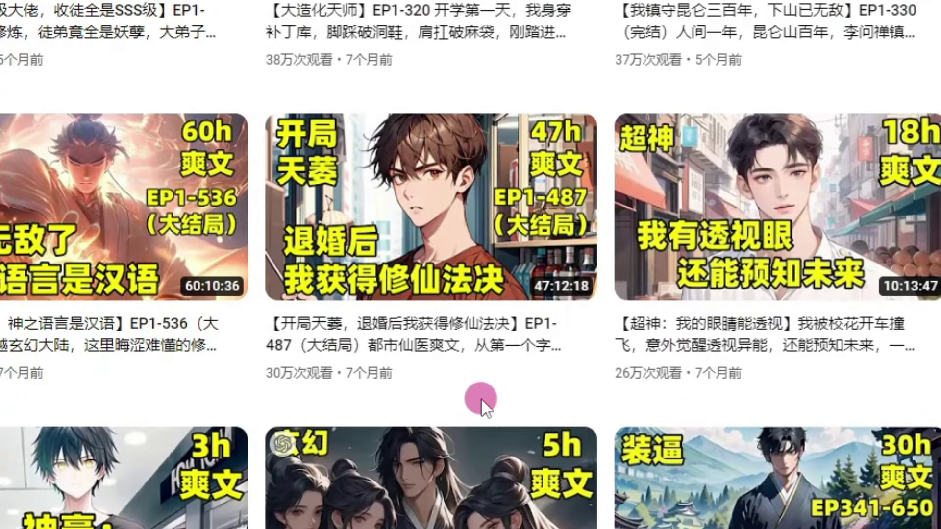
scroll(479, 395, "down", 4)
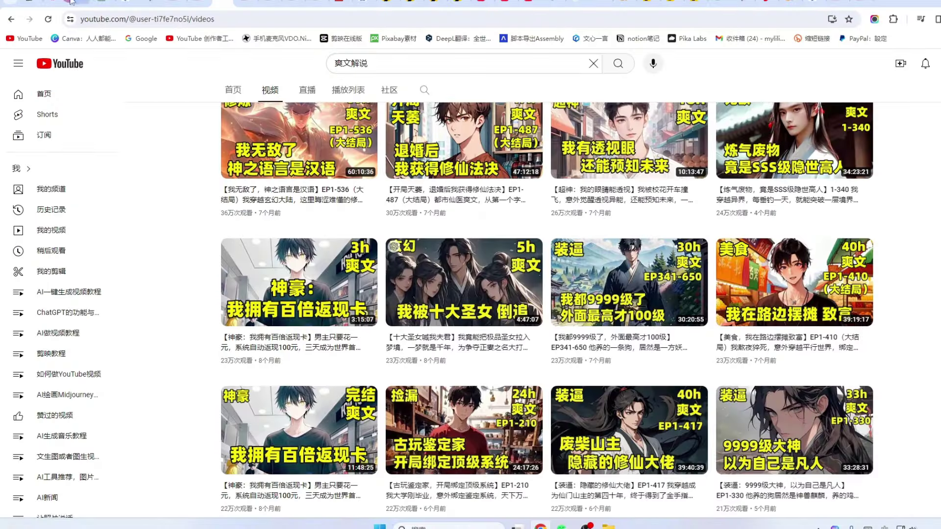
Return to the ChatGPT conversation and highlight the opening prompt requesting 10 web romance titles, including its reference book titles
left_click(98, 2)
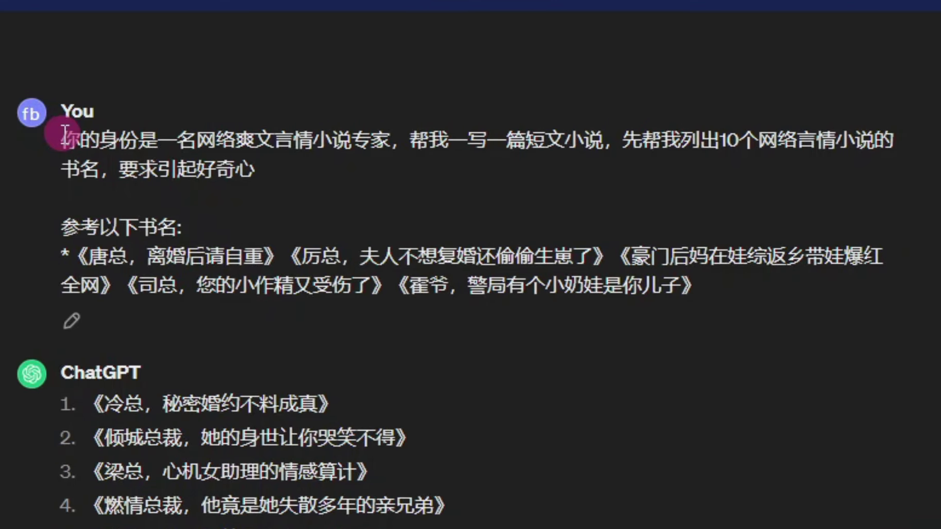
left_click_drag(64, 132, 303, 170)
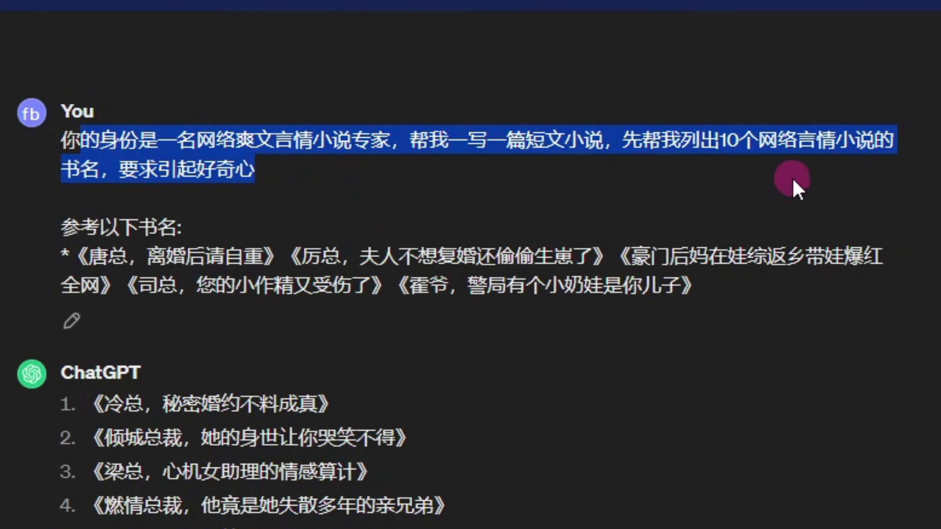
left_click_drag(852, 179, 216, 212)
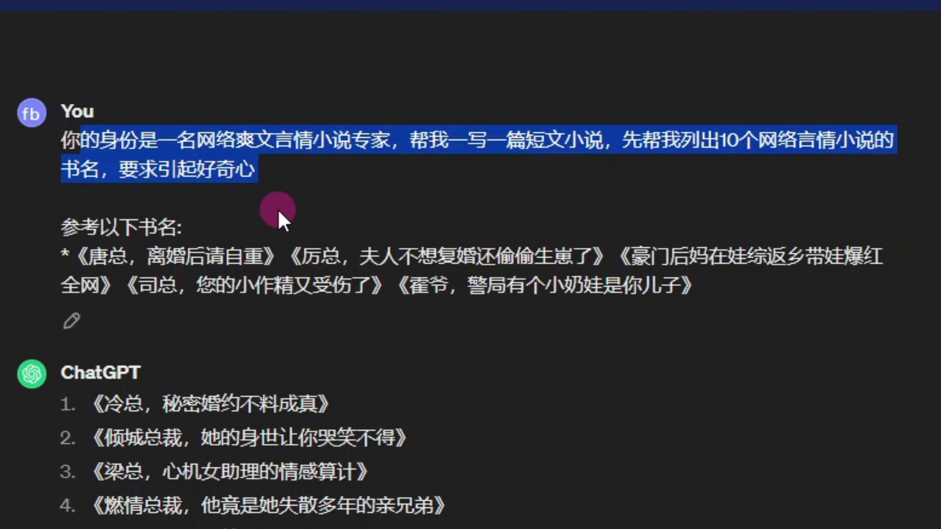
left_click_drag(278, 208, 232, 309)
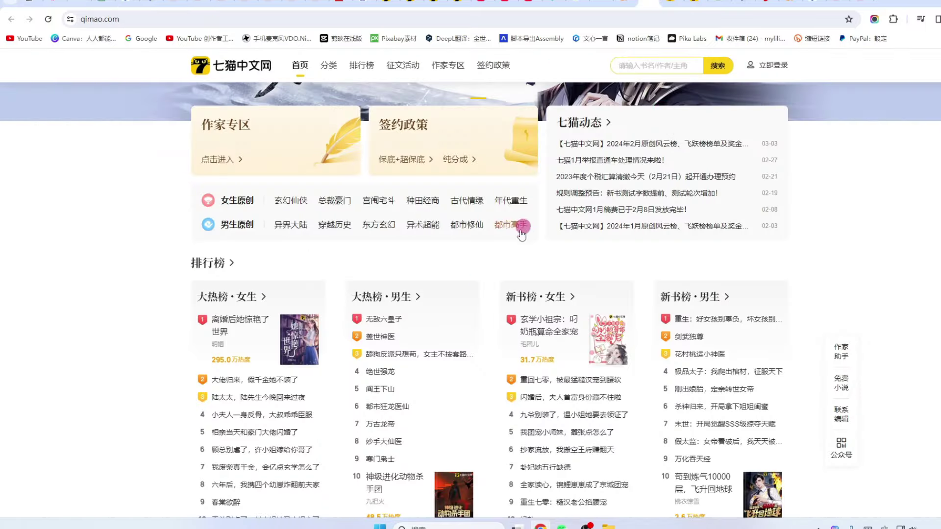
Examine the male and female novel rankings and the 改编与出版 titles on qimao.com for reference book names
scroll(522, 236, "down", 3)
scroll(448, 243, "up", 3)
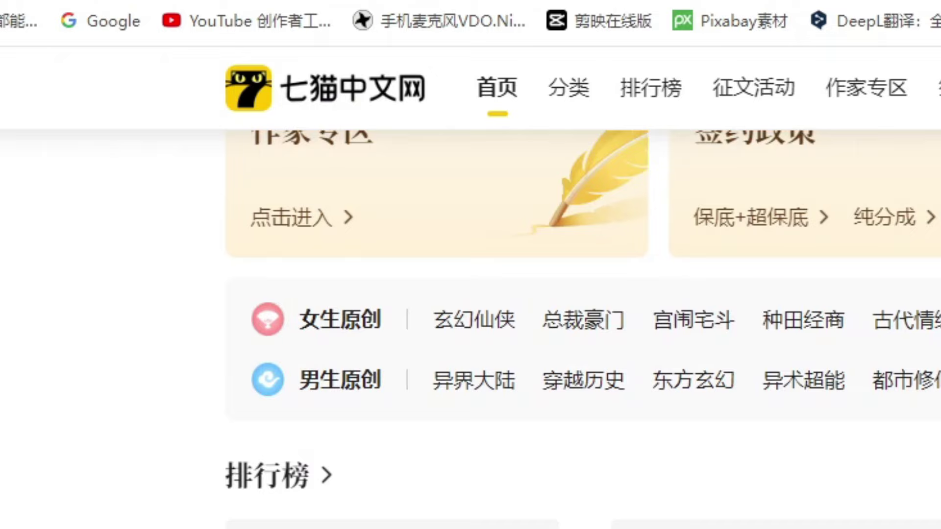
scroll(289, 147, "down", 4)
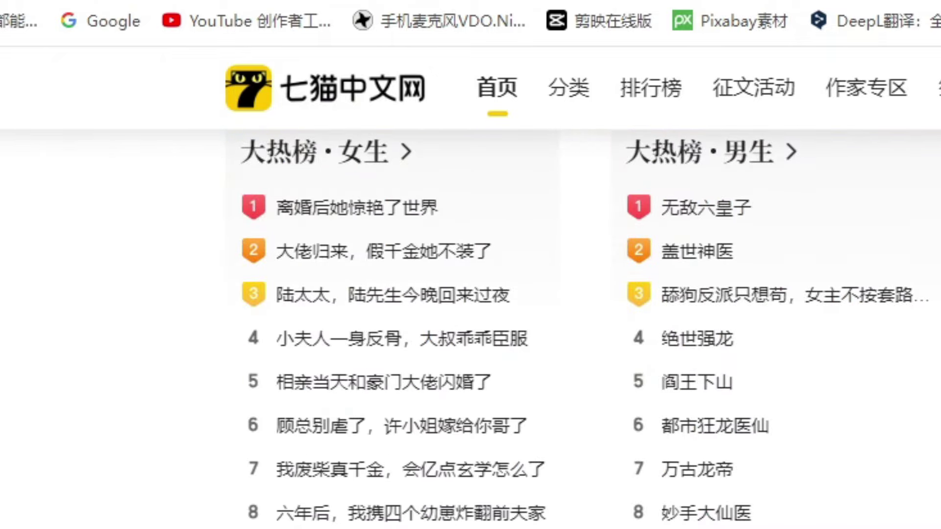
scroll(471, 313, "down", 4)
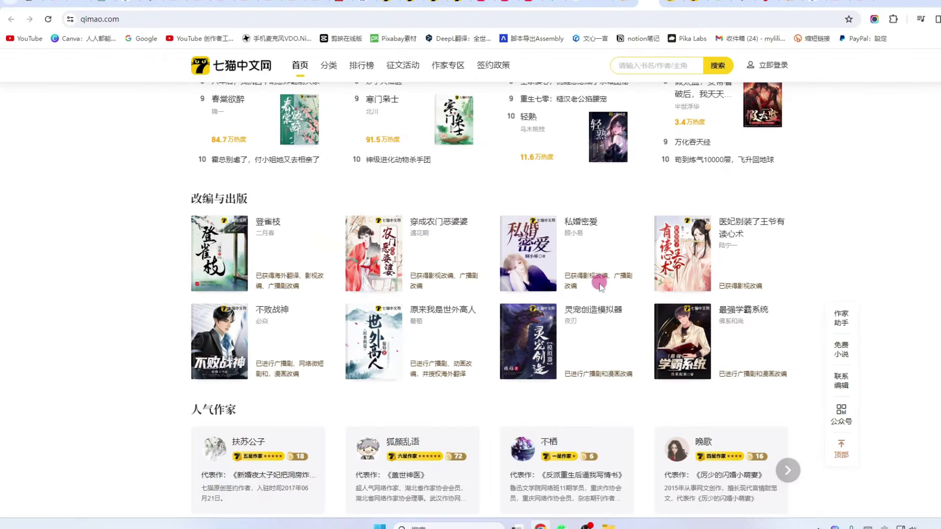
scroll(432, 252, "down", 3)
scroll(472, 257, "up", 4)
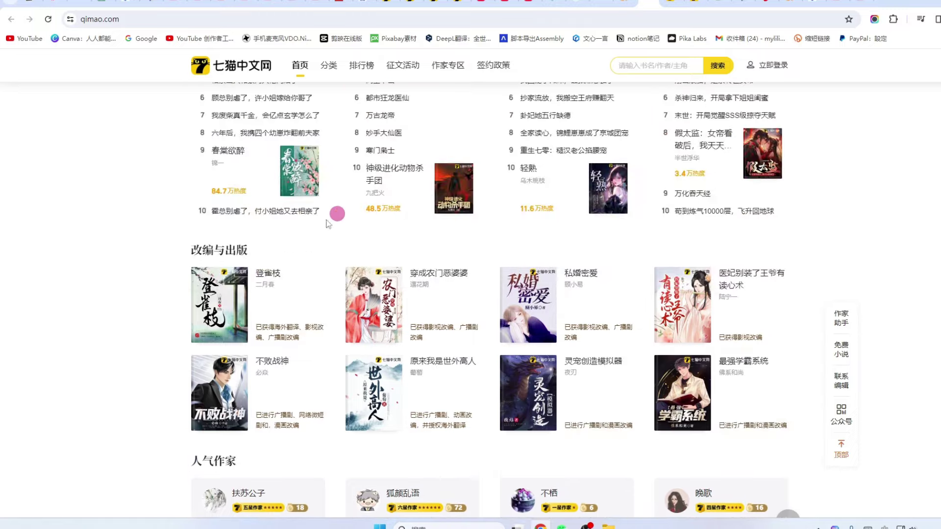
scroll(627, 289, "down", 2)
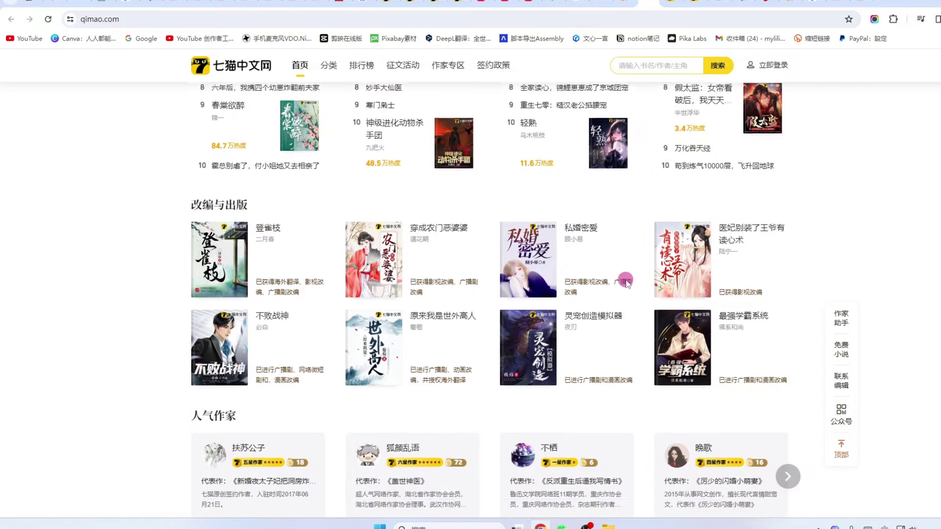
Go back to the ChatGPT conversation and examine the book titles, table of contents and chapter summaries, highlighting the first chapter's summary
left_click(110, 4)
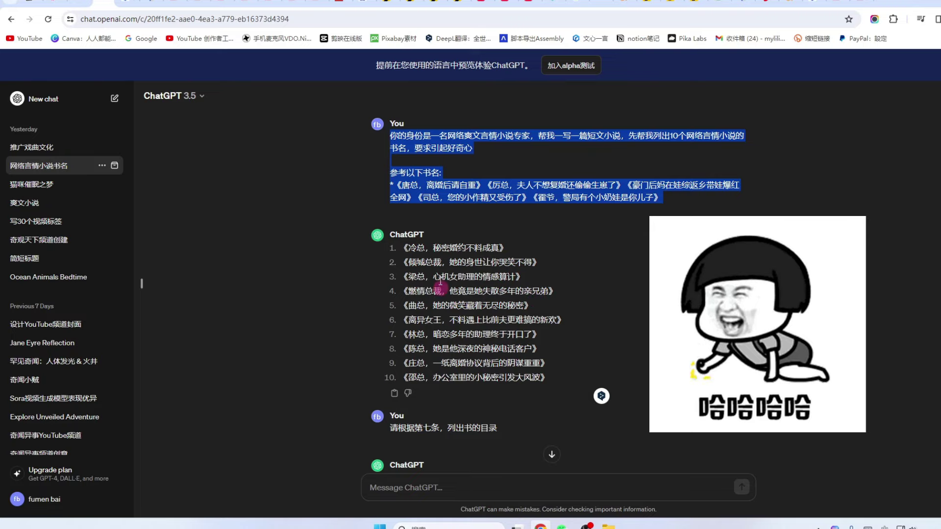
scroll(407, 275, "down", 2)
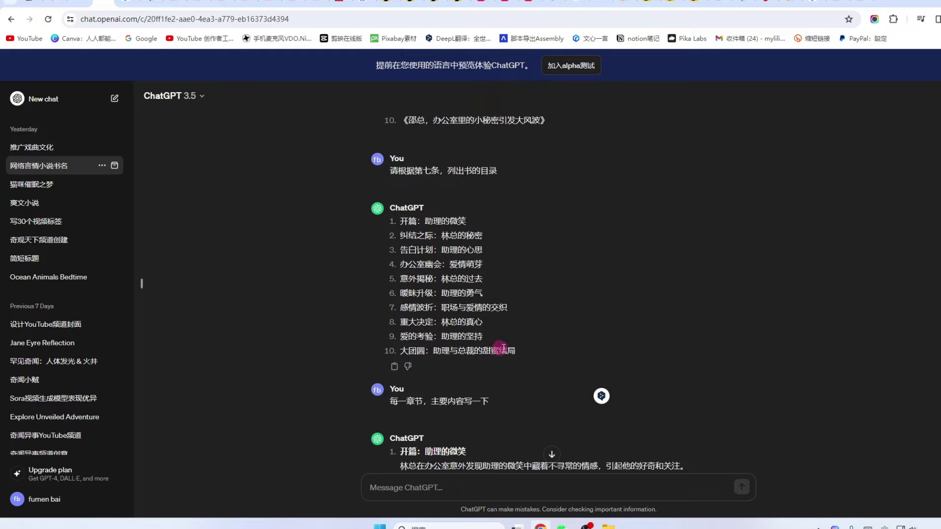
scroll(525, 237, "down", 1)
scroll(525, 236, "up", 1)
scroll(505, 295, "down", 2)
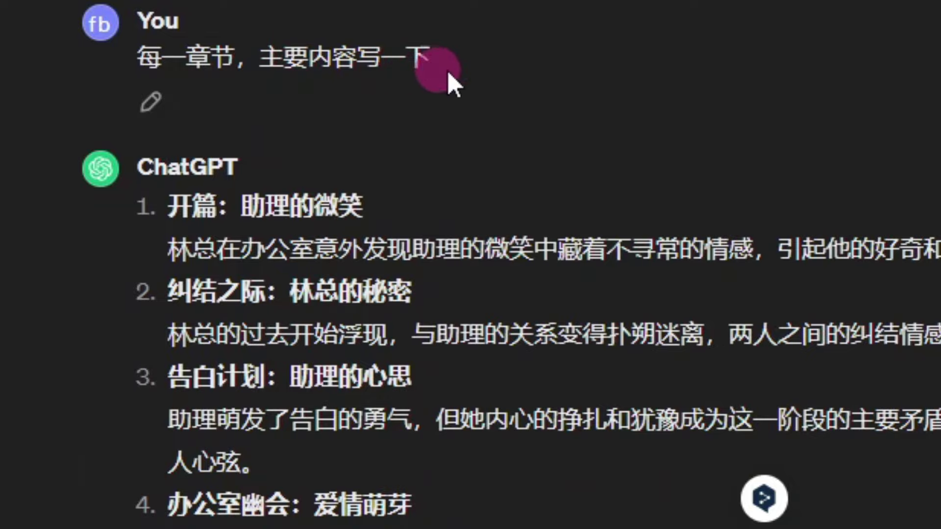
scroll(469, 118, "down", 5)
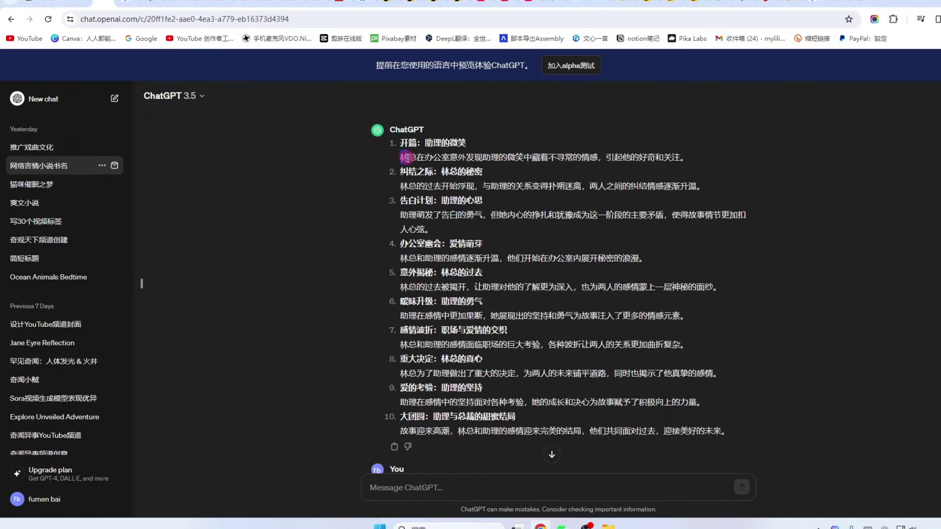
left_click_drag(426, 157, 535, 158)
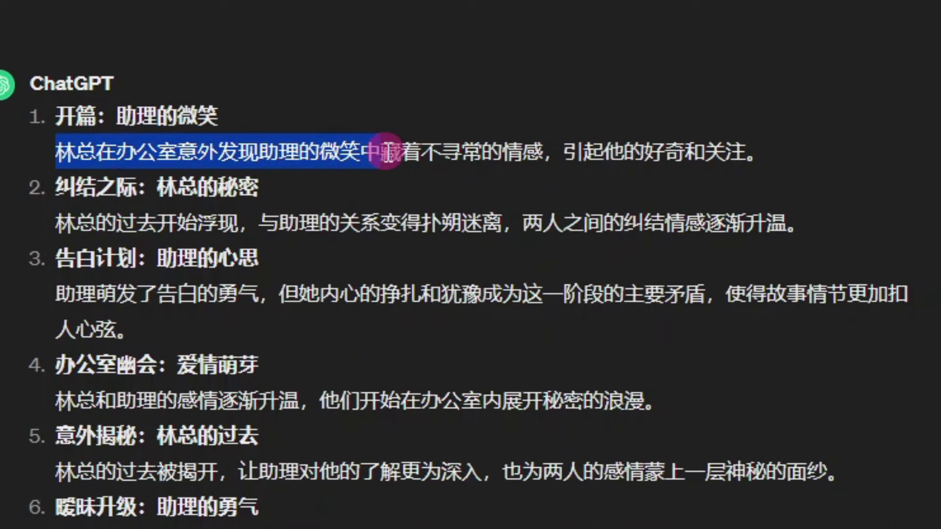
Highlight the rest of the first chapter's summary and examine the ten chapter summaries and the prompt for expanding chapter one
left_click_drag(387, 152, 763, 162)
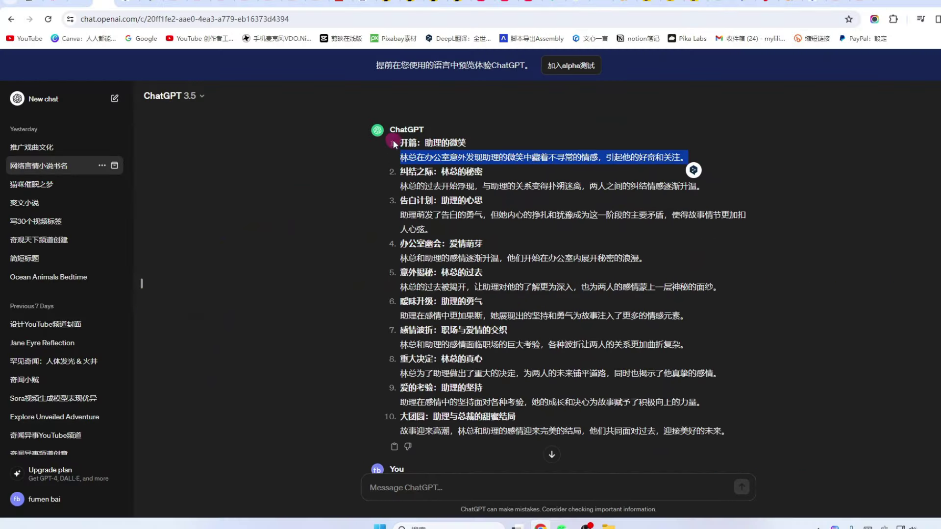
scroll(235, 392, "down", 3)
scroll(235, 391, "up", 2)
scroll(478, 253, "up", 2)
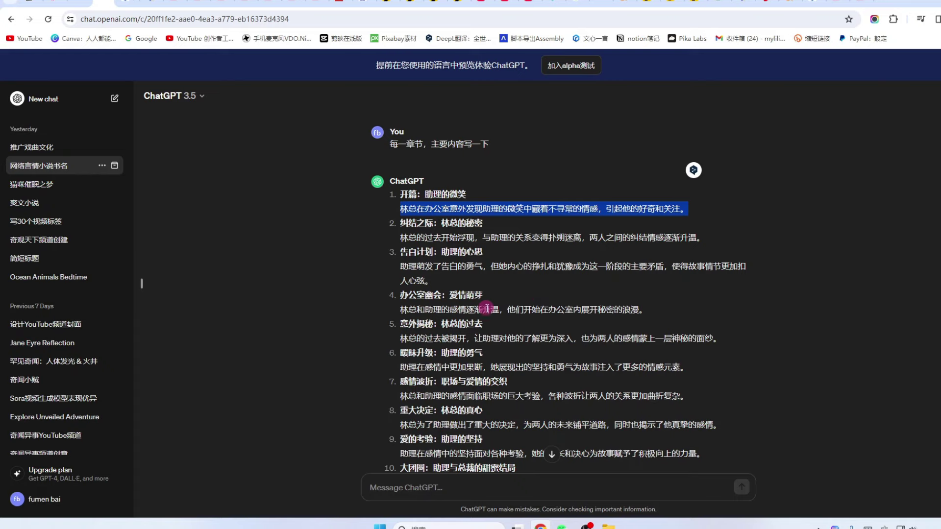
scroll(487, 308, "down", 1)
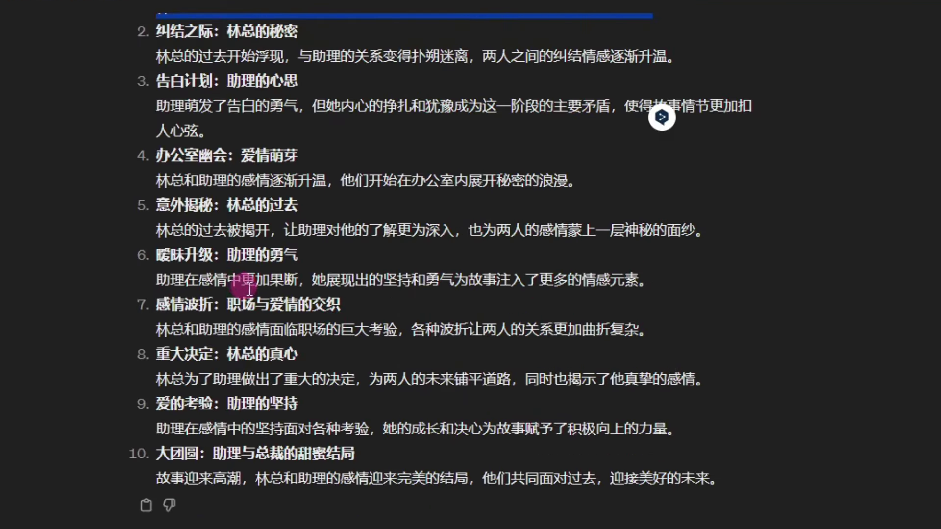
scroll(329, 352, "up", 3)
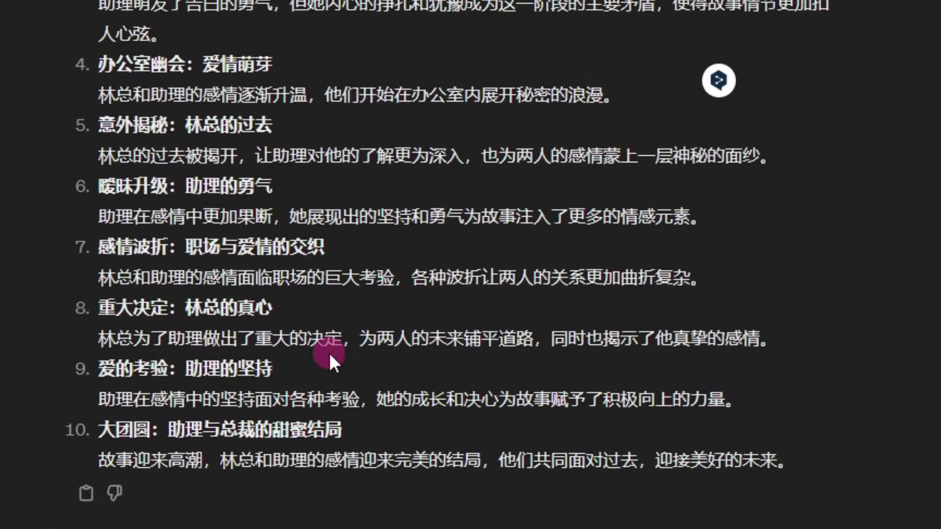
scroll(312, 310, "down", 3)
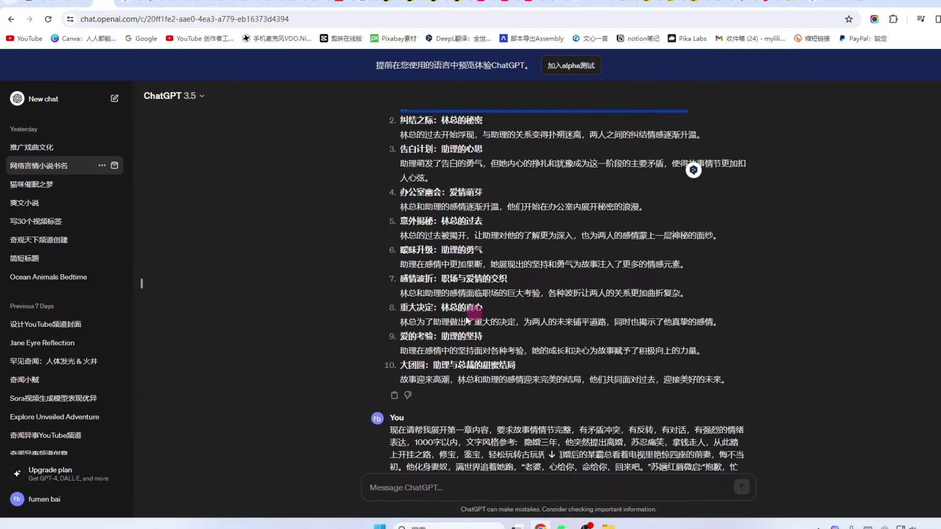
scroll(466, 319, "down", 3)
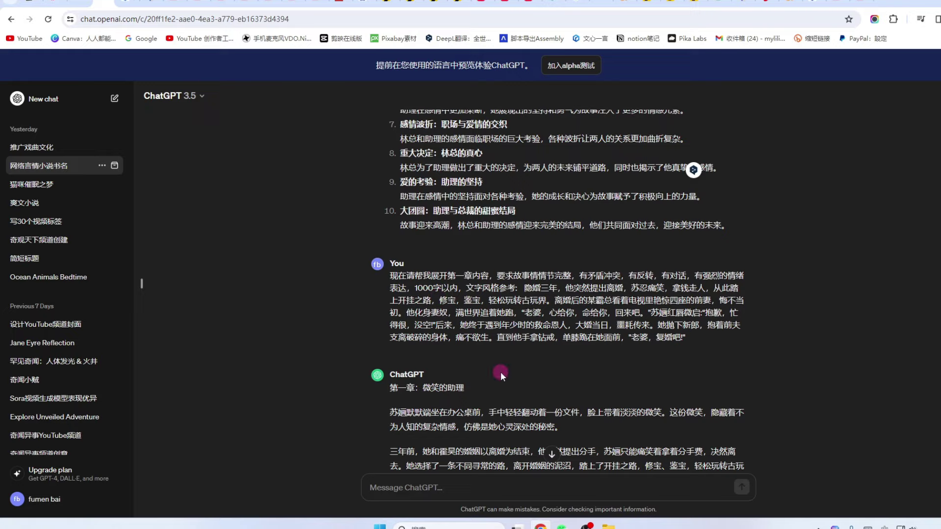
scroll(500, 372, "down", 10)
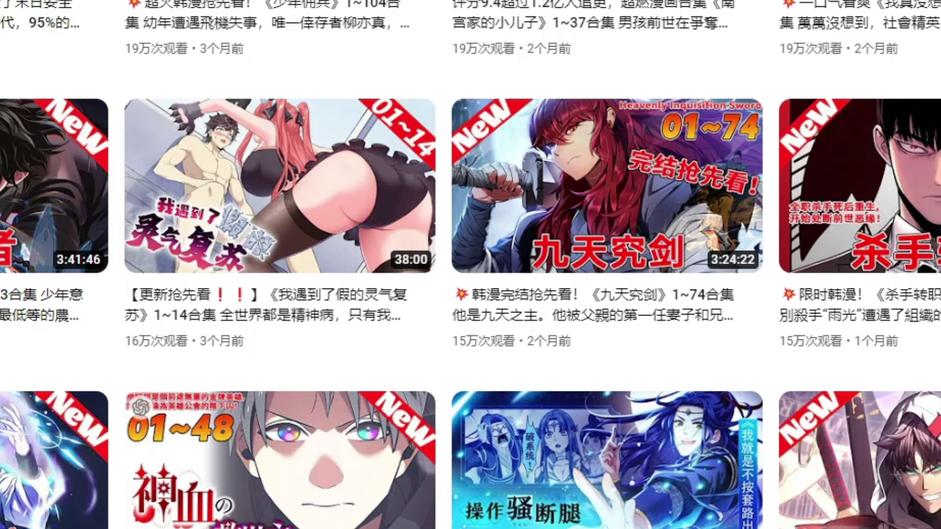
Switch to qimao.com and examine its male and female novel rankings, 改编与出版 titles and genre categories
scroll(304, 248, "down", 10)
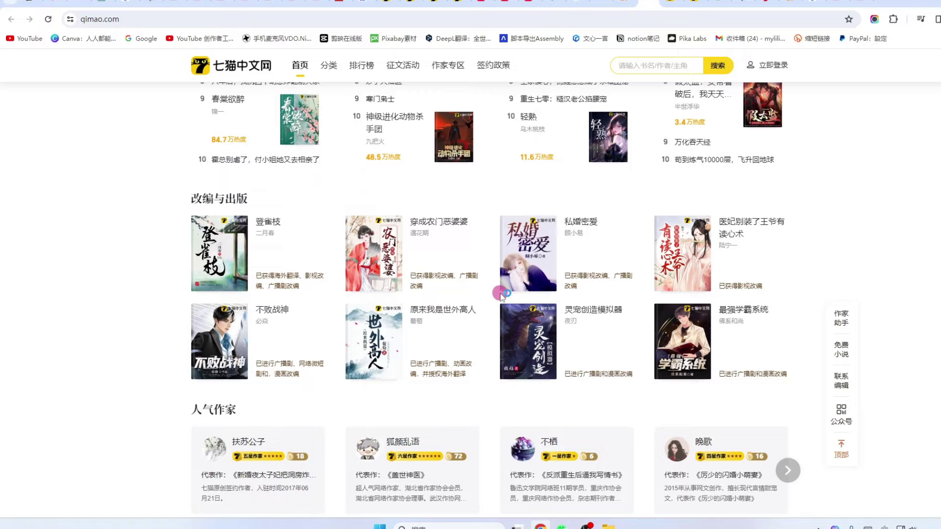
scroll(512, 270, "down", 5)
scroll(513, 254, "down", 4)
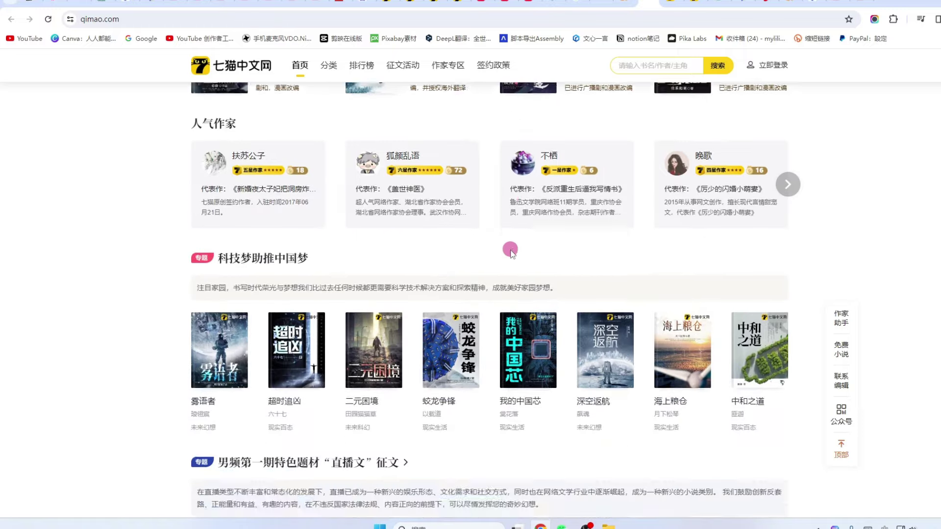
scroll(501, 300, "up", 7)
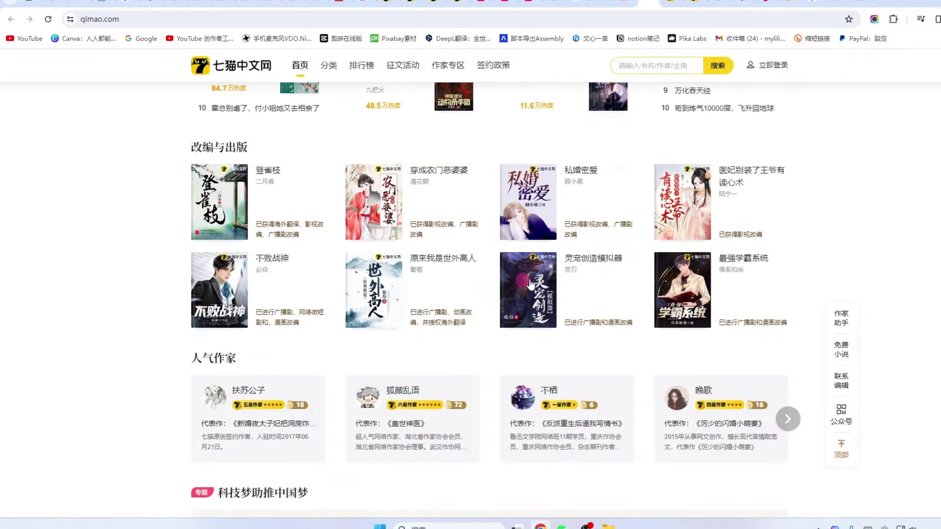
scroll(490, 274, "up", 6)
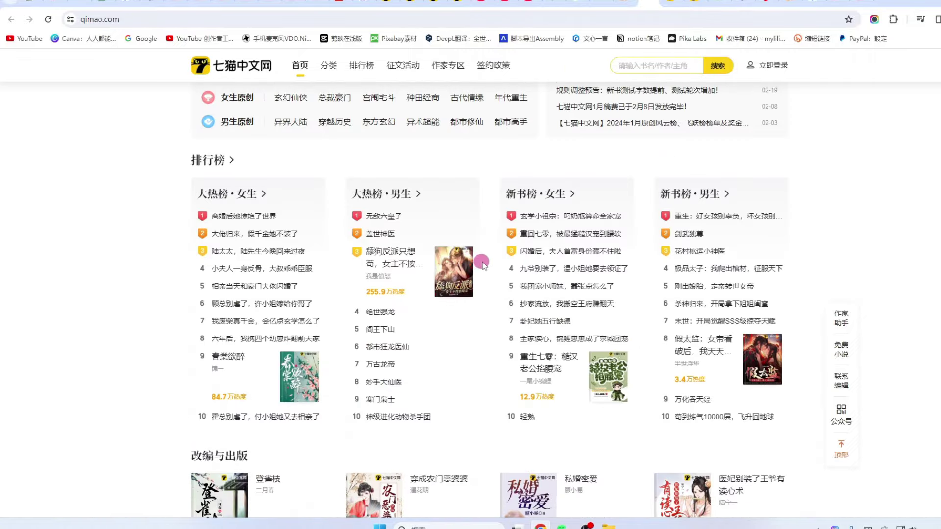
scroll(490, 336, "down", 2)
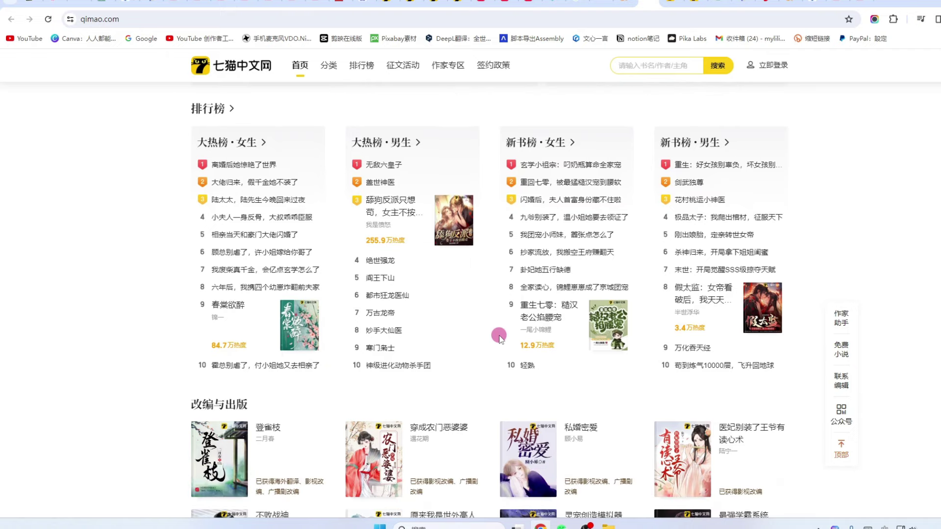
scroll(490, 335, "up", 5)
scroll(494, 332, "up", 1)
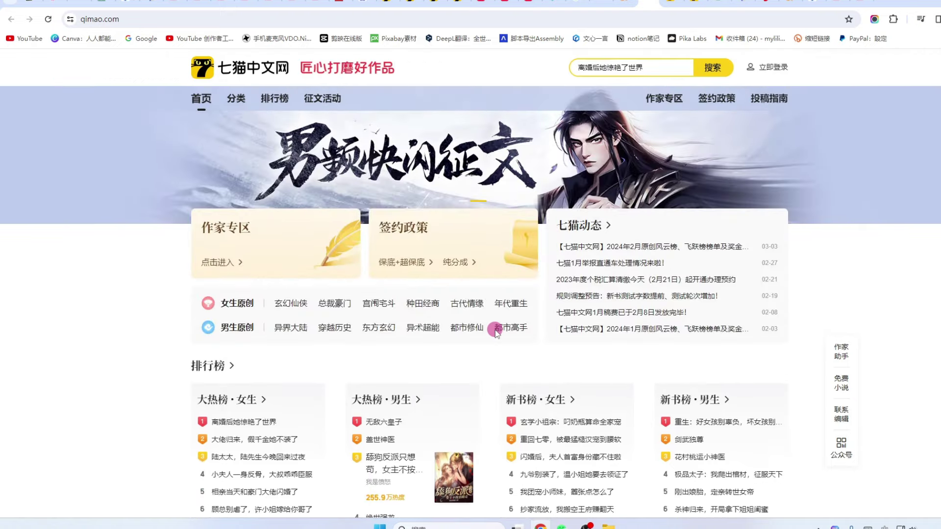
Return to the ChatGPT conversation and highlight the chapter-one rewrite prompt from 以这个为主要内容 through 1000字以内
left_click(641, 3)
left_click(536, 324)
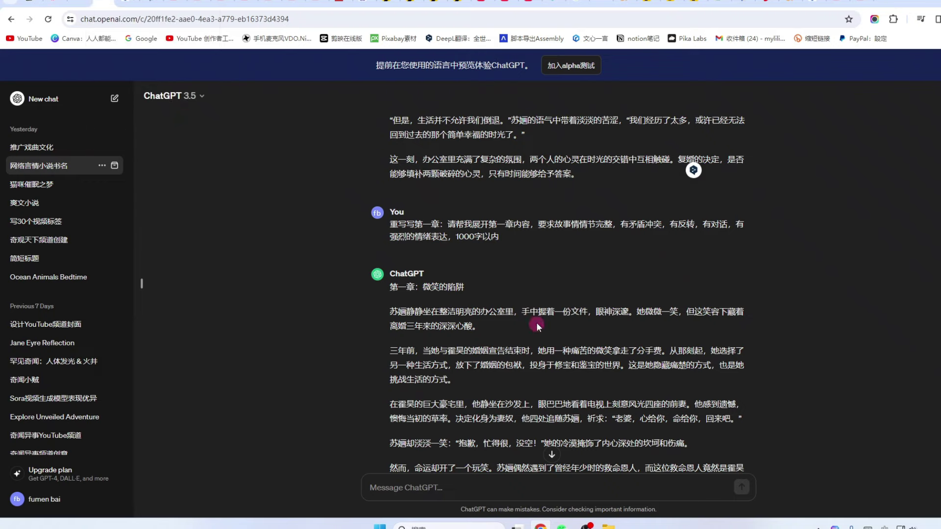
left_click_drag(446, 322, 506, 325)
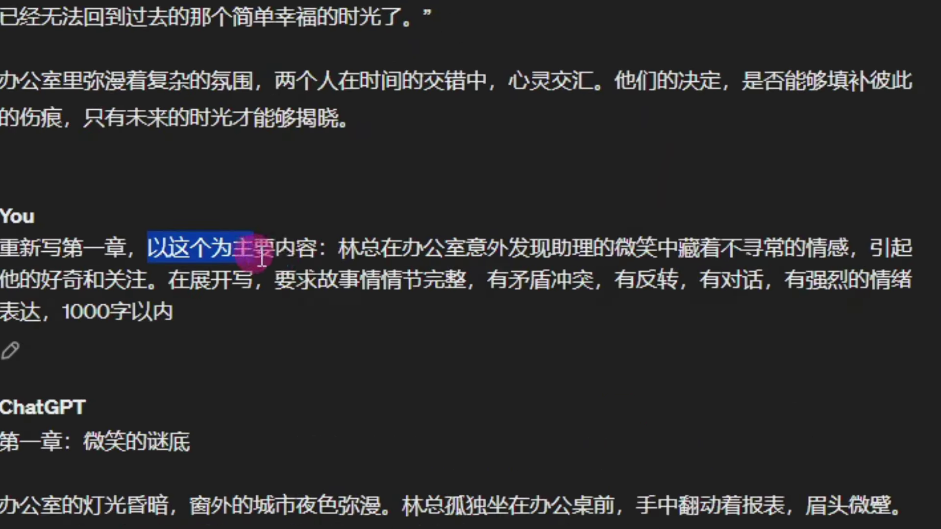
left_click_drag(304, 254, 575, 290)
left_click_drag(566, 248, 168, 276)
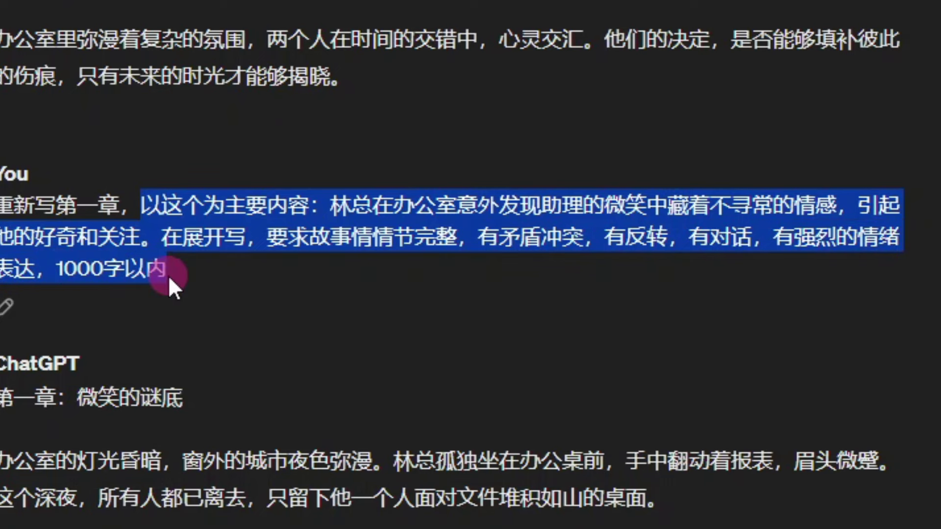
left_click(240, 290)
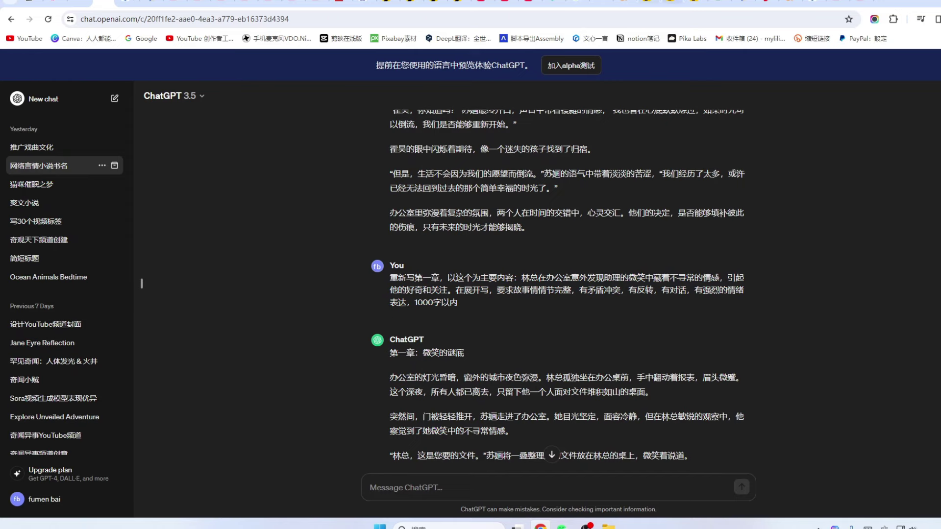
Switch to the qimao.com search results for 恋多年的助理终于开口了 and browse the listed novels and their synopses
left_click(672, 4)
left_click(646, 129)
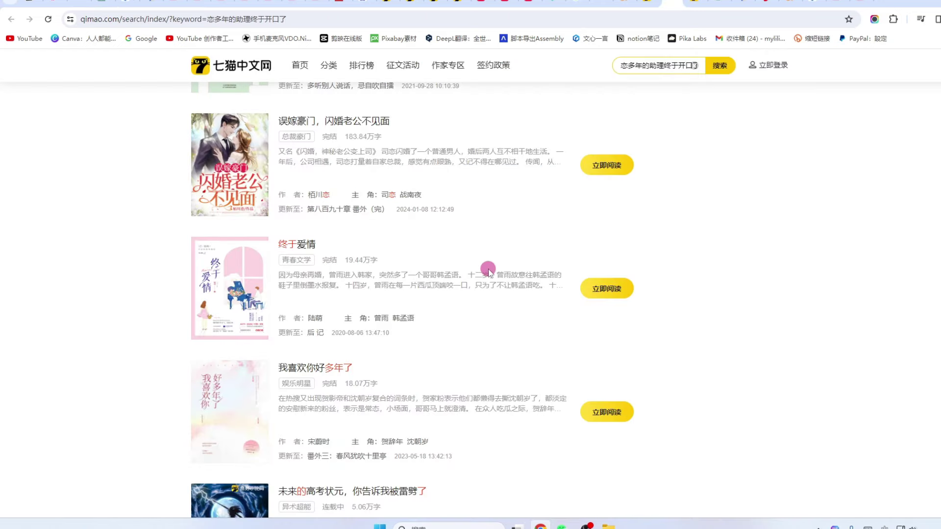
scroll(488, 271, "up", 1)
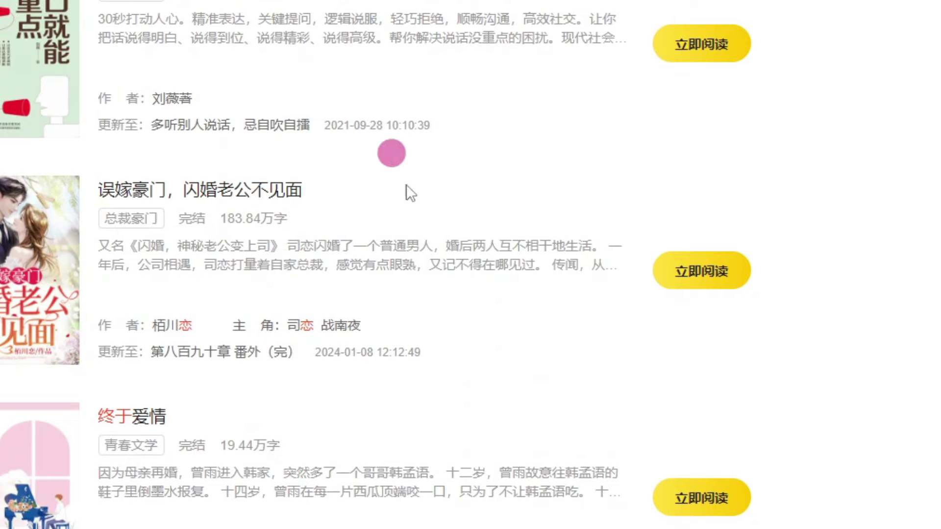
scroll(416, 245, "down", 3)
scroll(373, 284, "up", 10)
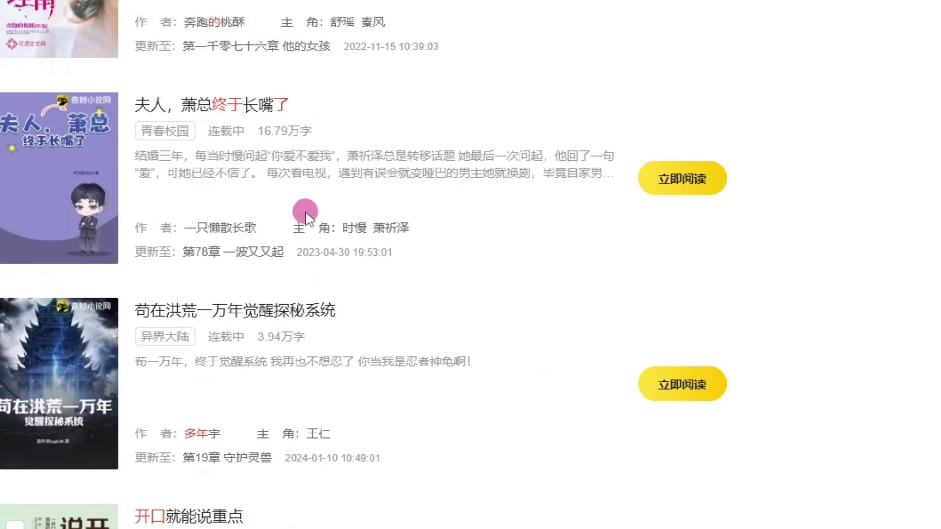
scroll(294, 187, "up", 2)
scroll(314, 236, "down", 3)
scroll(314, 230, "up", 1)
scroll(311, 227, "down", 3)
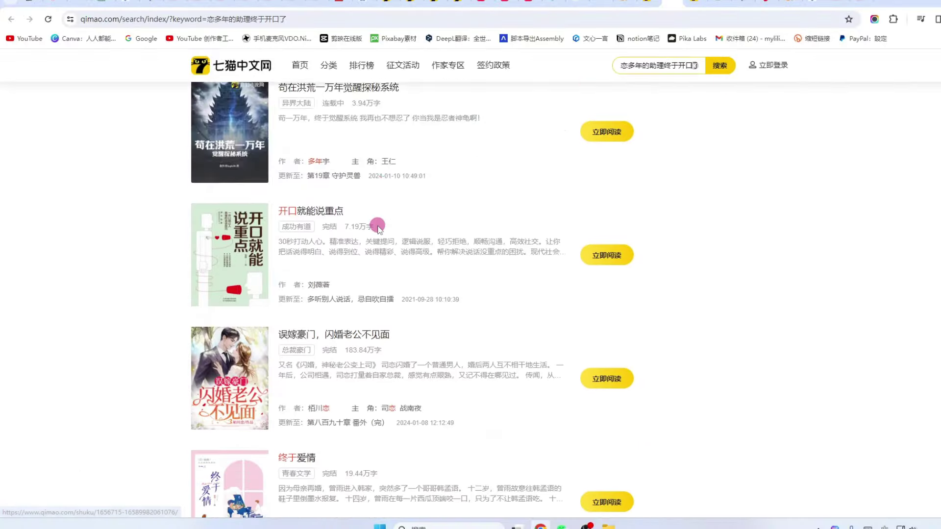
scroll(377, 229, "down", 2)
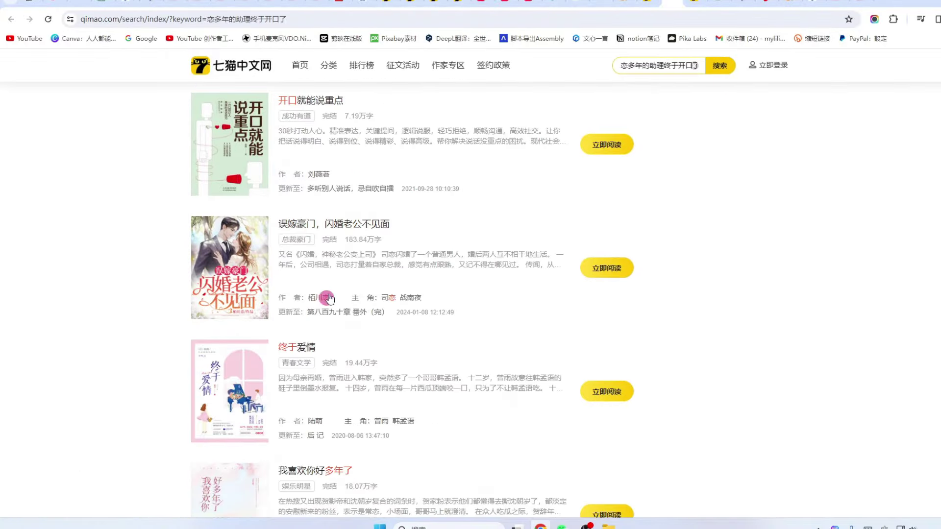
Open the novel 误嫁豪门，闪婚老公不见面 and copy the synopsis text that follows its alternative title
left_click(405, 260)
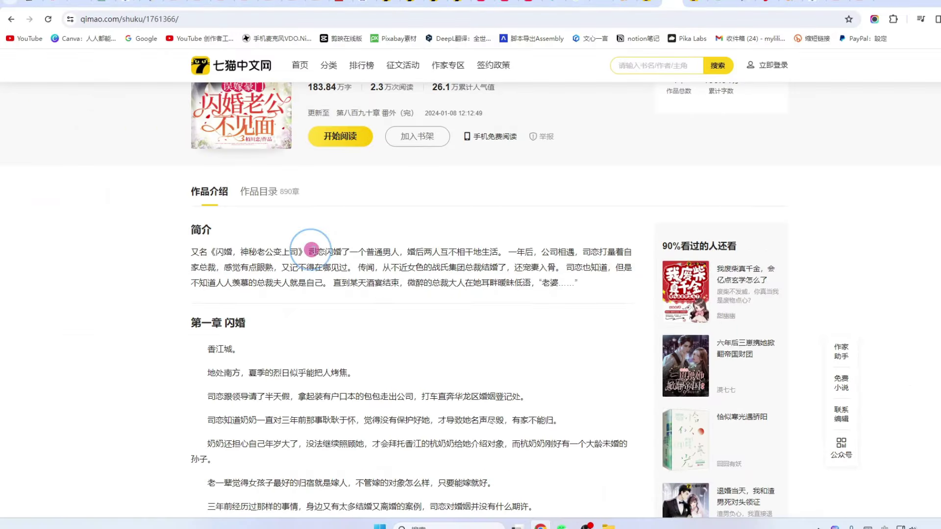
left_click_drag(311, 249, 538, 283)
key("ctrl+c")
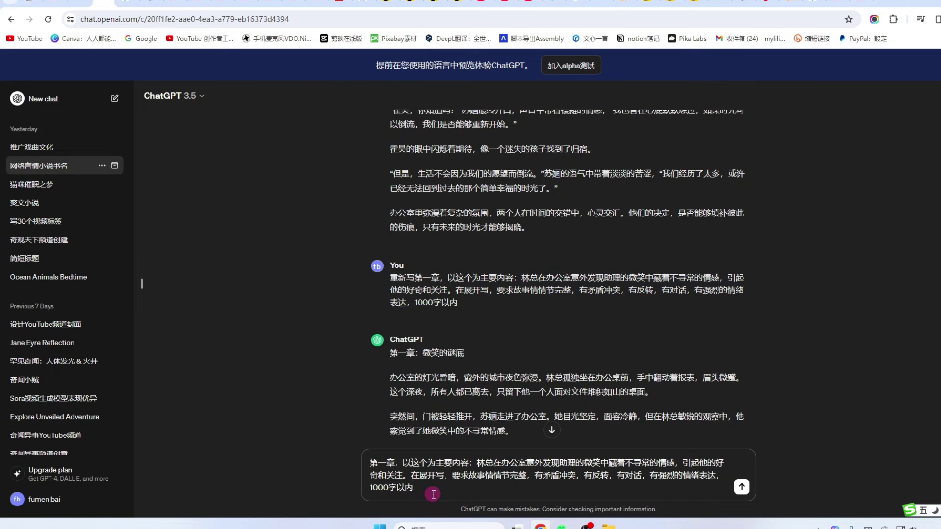
Append 用这种方式写： and the copied synopsis to the drafted chapter-one prompt in ChatGPT, and discard the draft
type("用这种方式写：")
key("ctrl+v")
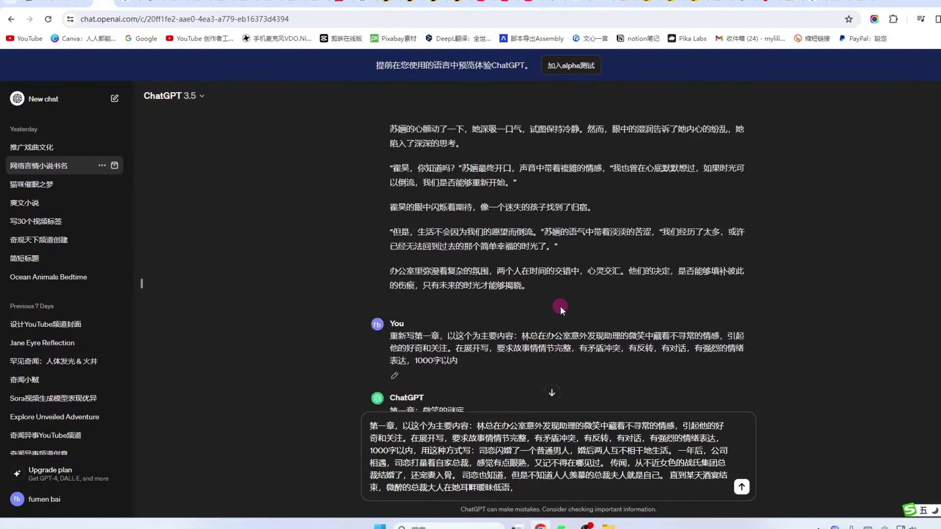
scroll(525, 85, "up", 5)
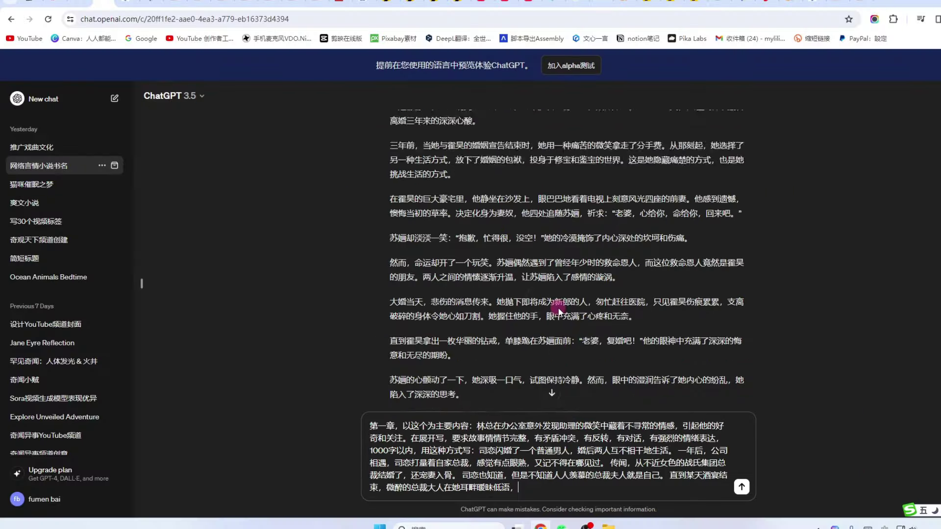
key("ctrl+a")
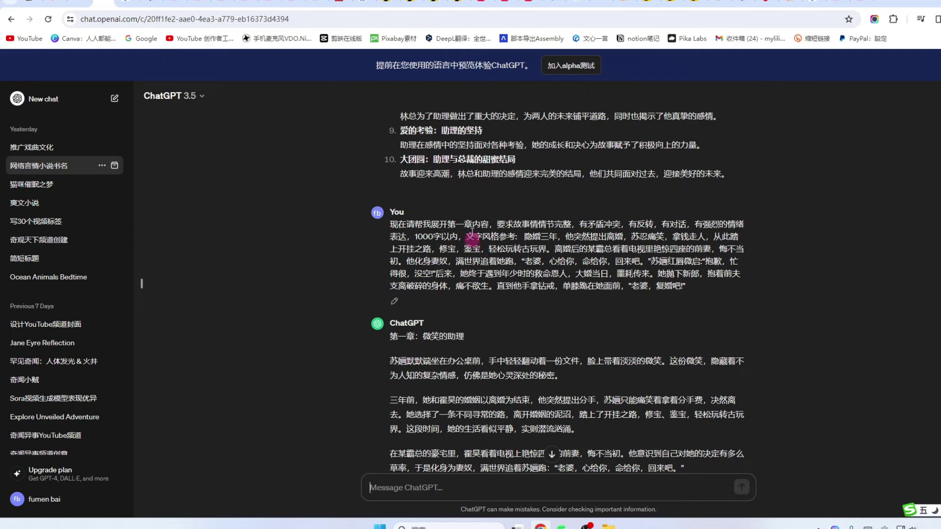
Examine the generated chapters in the ChatGPT conversation, highlighting the text of 第二章：心灵的对话 and 第三章：命运的抉择
scroll(548, 302, "down", 10)
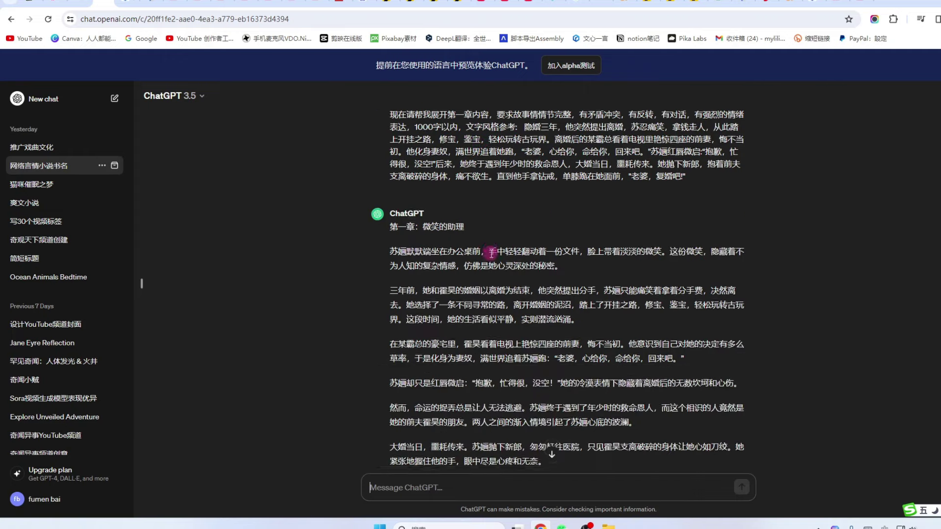
scroll(494, 254, "down", 5)
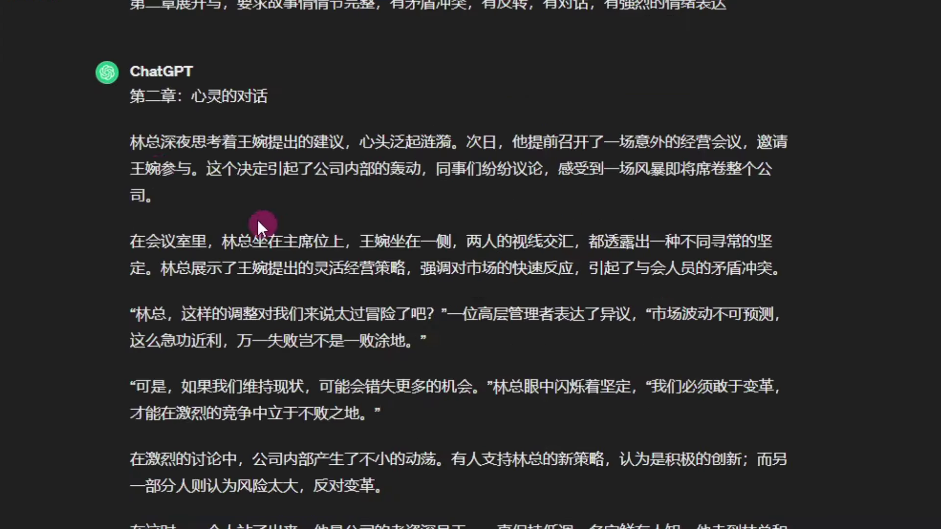
left_click_drag(129, 141, 390, 483)
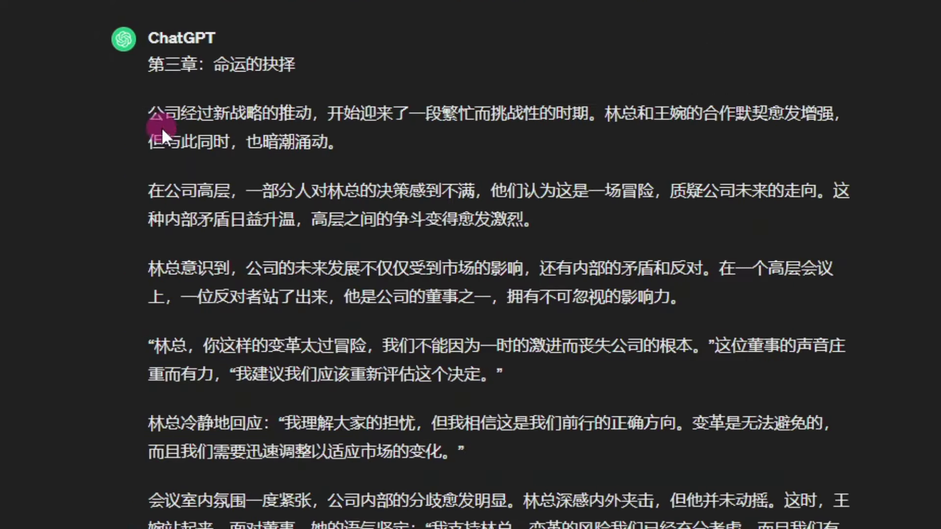
left_click_drag(149, 112, 595, 249)
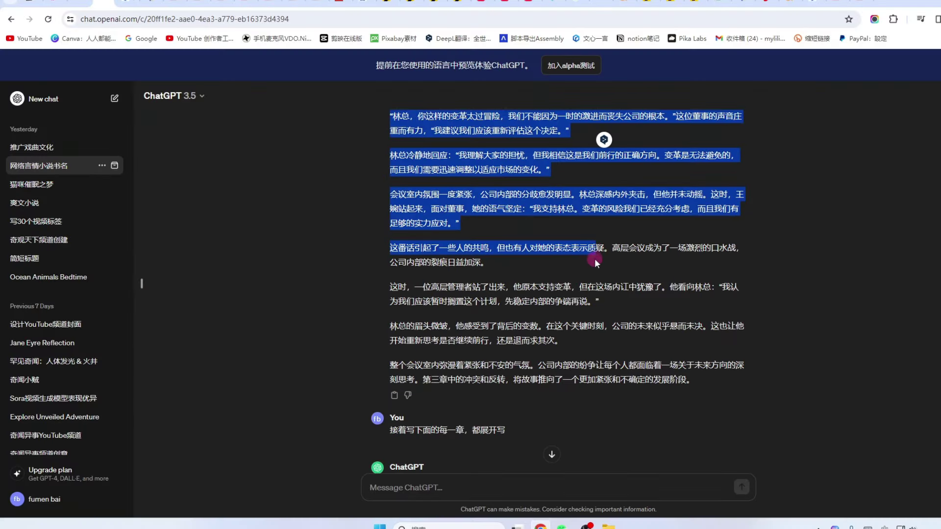
Examine the chapters generated by the prompt 接着写下面的每一章，都展开写, highlighting passages from chapter four through chapter six
scroll(553, 272, "down", 1)
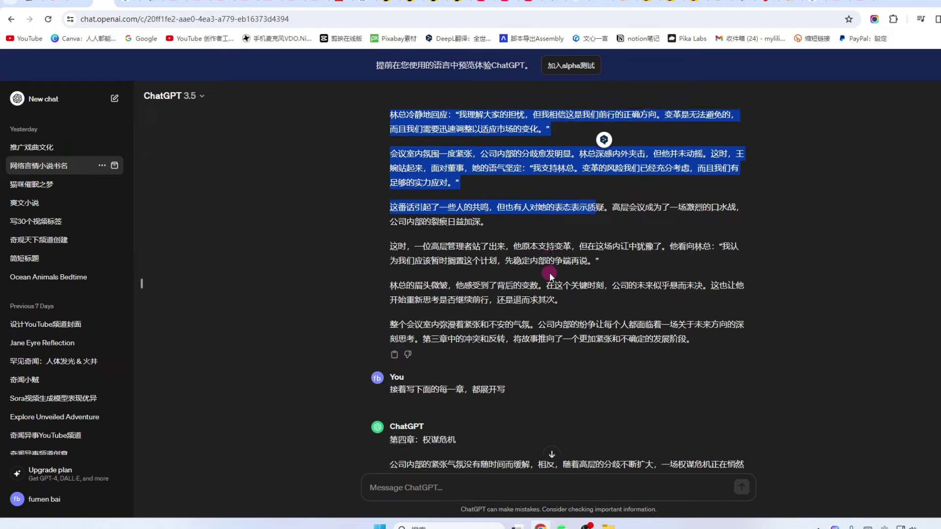
scroll(550, 273, "down", 5)
left_click_drag(390, 175, 570, 458)
scroll(413, 300, "down", 6)
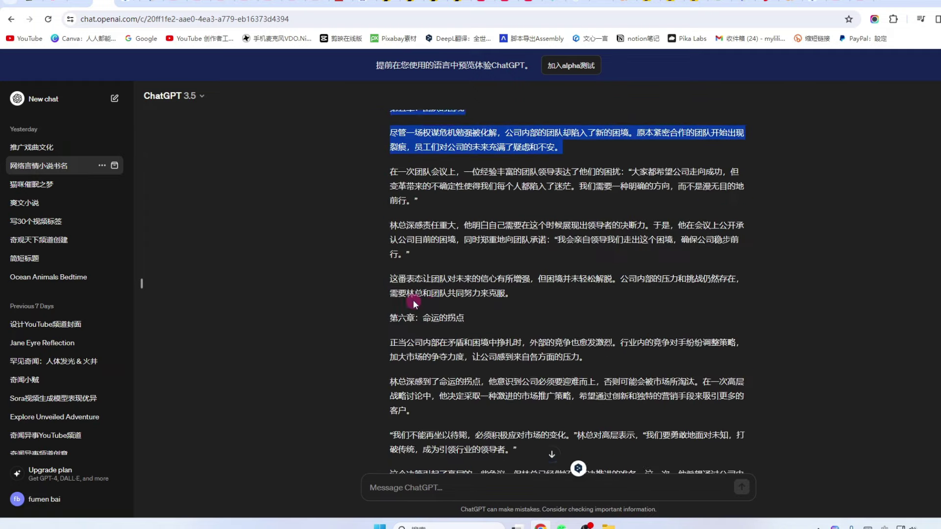
scroll(412, 300, "down", 2)
left_click_drag(392, 235, 541, 325)
scroll(544, 326, "up", 6)
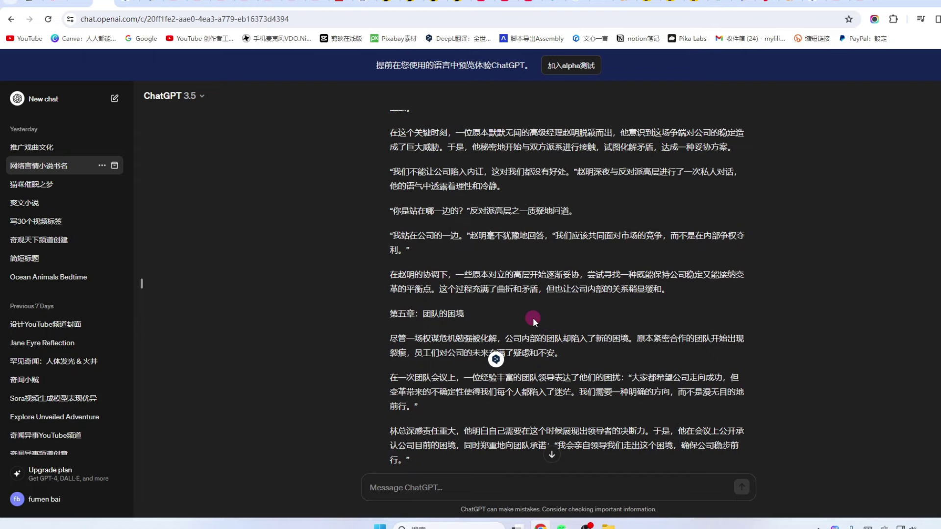
scroll(534, 318, "up", 3)
left_click_drag(390, 247, 617, 455)
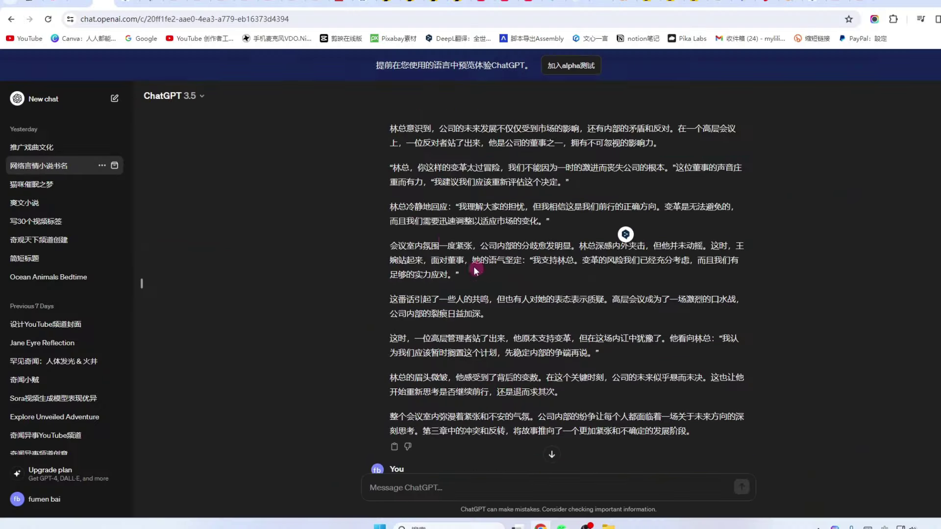
Look through the generated chapters again and highlight the prompt asking for picture keywords of 第一章：微笑的谜底 in the ChatGPT conversation
scroll(456, 284, "up", 5)
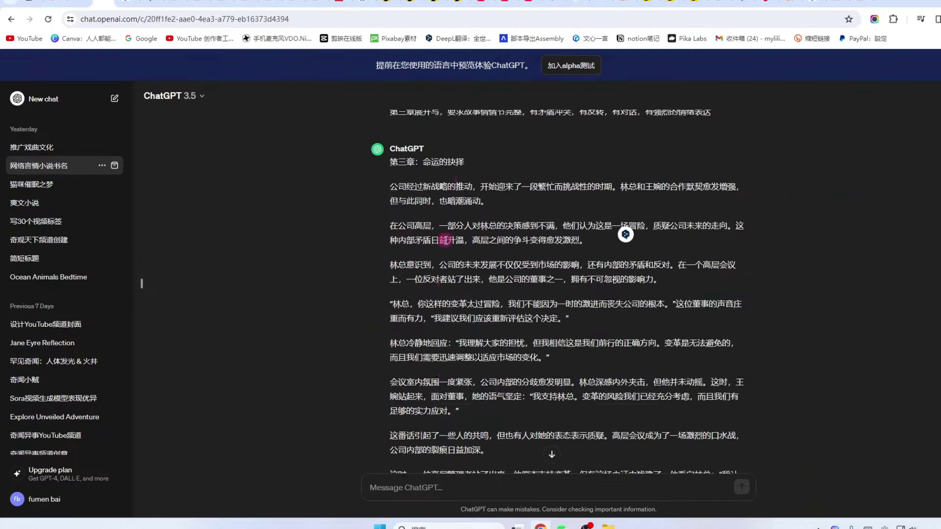
scroll(453, 297, "down", 3)
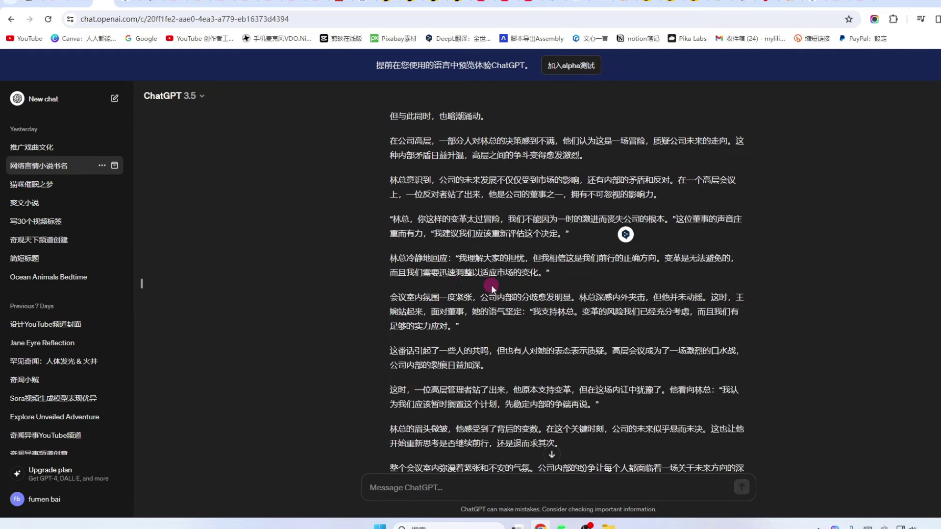
scroll(491, 278, "down", 7)
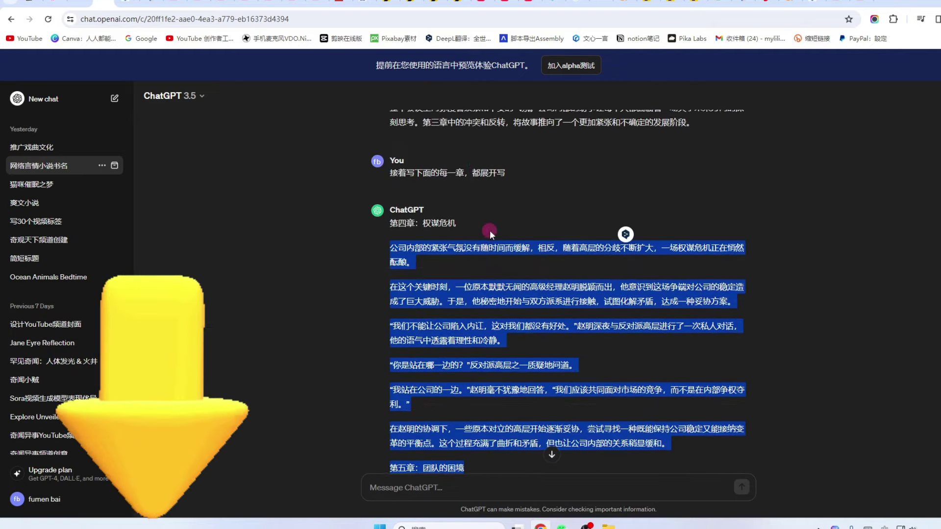
scroll(495, 240, "down", 3)
scroll(503, 249, "up", 15)
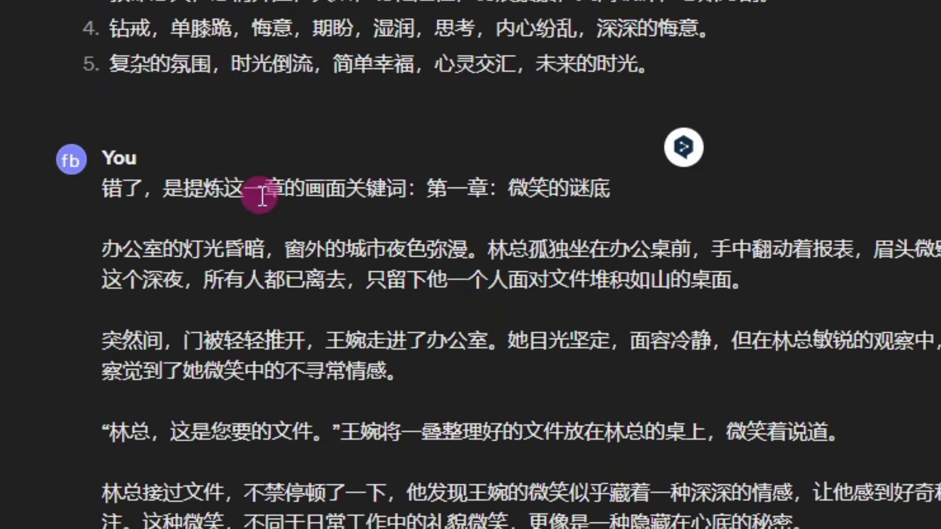
left_click_drag(424, 200, 452, 205)
left_click_drag(257, 200, 636, 187)
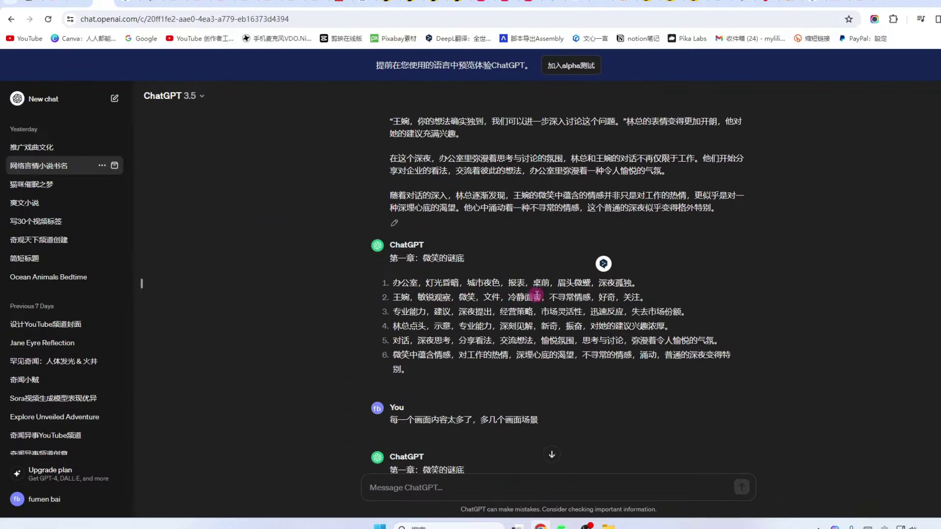
Examine the replies that break chapter one into picture keywords and scene descriptions, including those for 在多分出5个画面，描述一下画面的场景
scroll(444, 298, "down", 1)
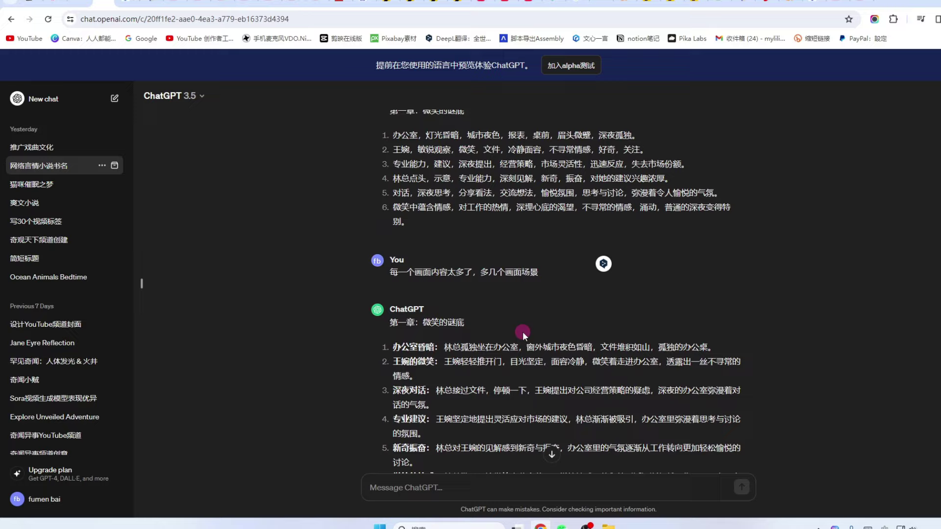
scroll(522, 331, "up", 10)
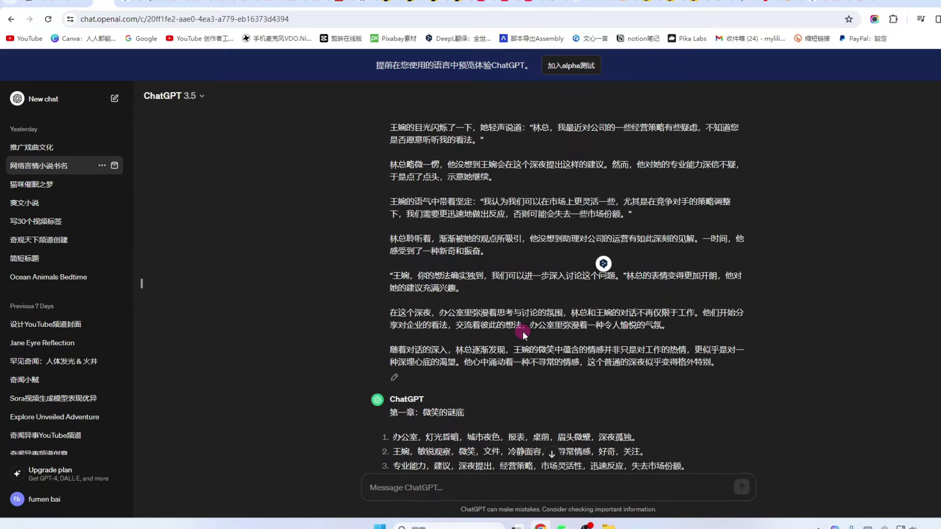
scroll(522, 331, "down", 10)
scroll(513, 304, "down", 10)
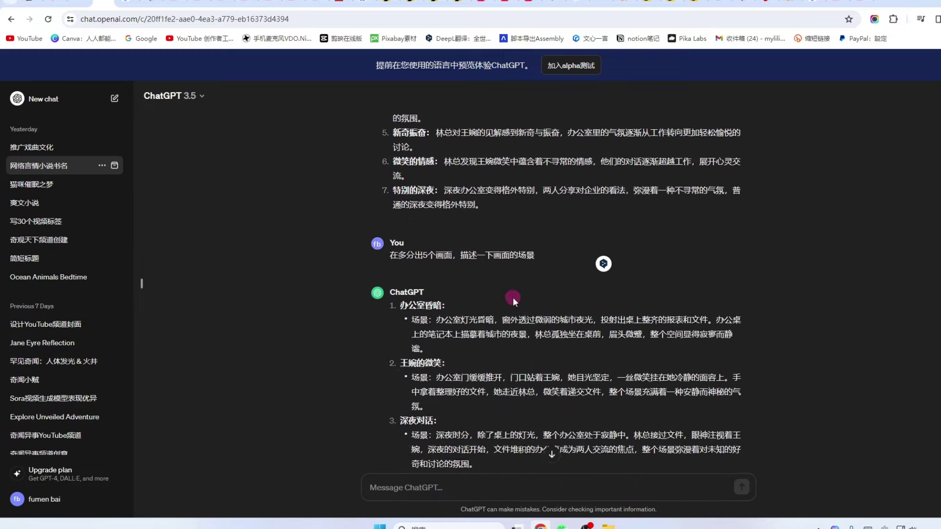
scroll(513, 298, "down", 15)
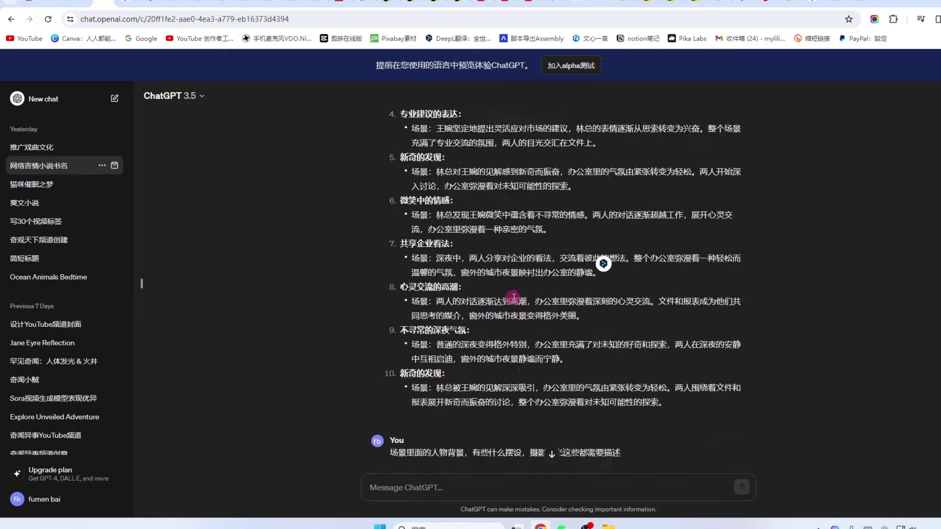
scroll(513, 300, "down", 5)
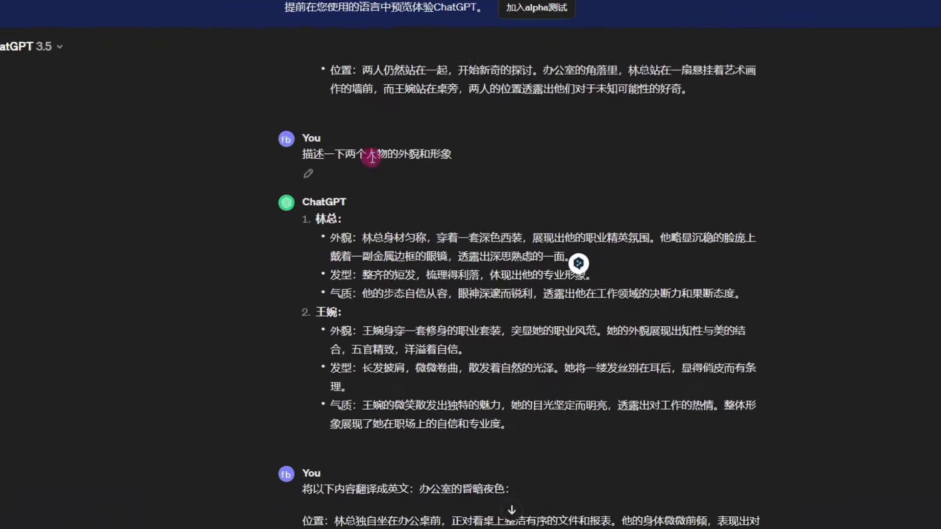
Highlight the prompt 描述一下两个人物的外貌和形象 and examine the description of each character's appearance, hairstyle and temperament
left_click_drag(390, 179, 525, 189)
scroll(291, 240, "down", 5)
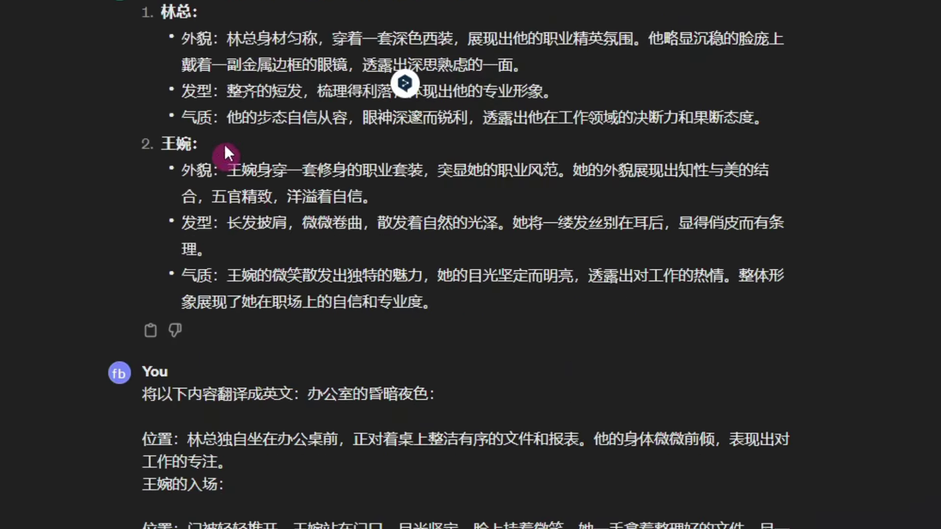
scroll(264, 307, "down", 2)
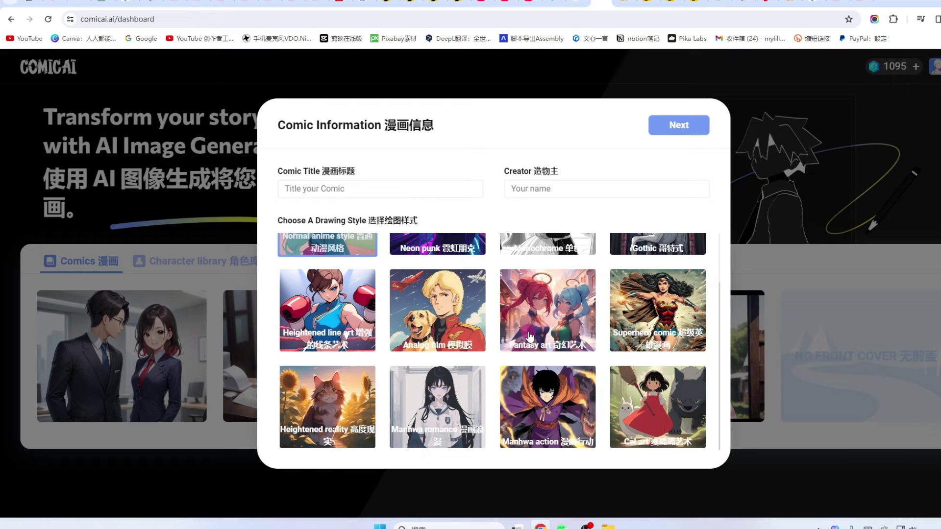
Switch to Comic AI, look over the drawing styles offered for a new comic, and view the existing comics on the dashboard
scroll(357, 297, "up", 2)
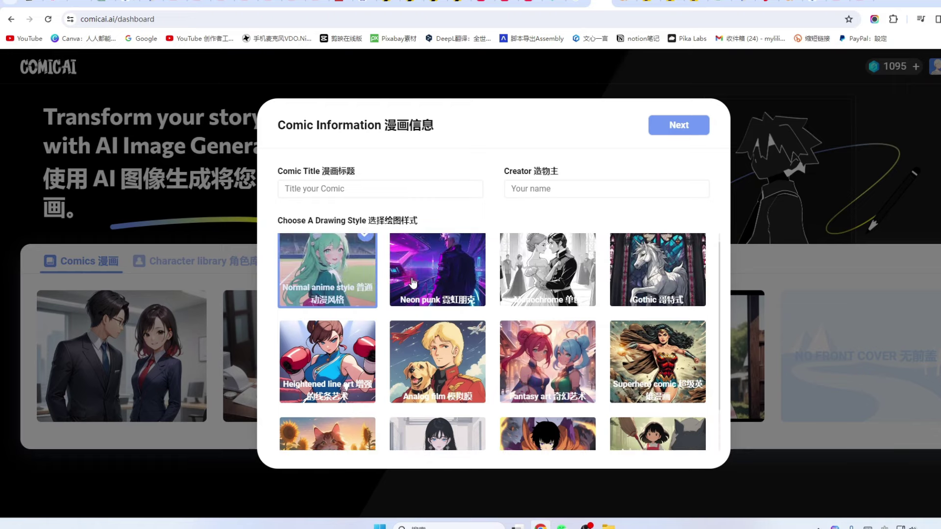
key("Escape")
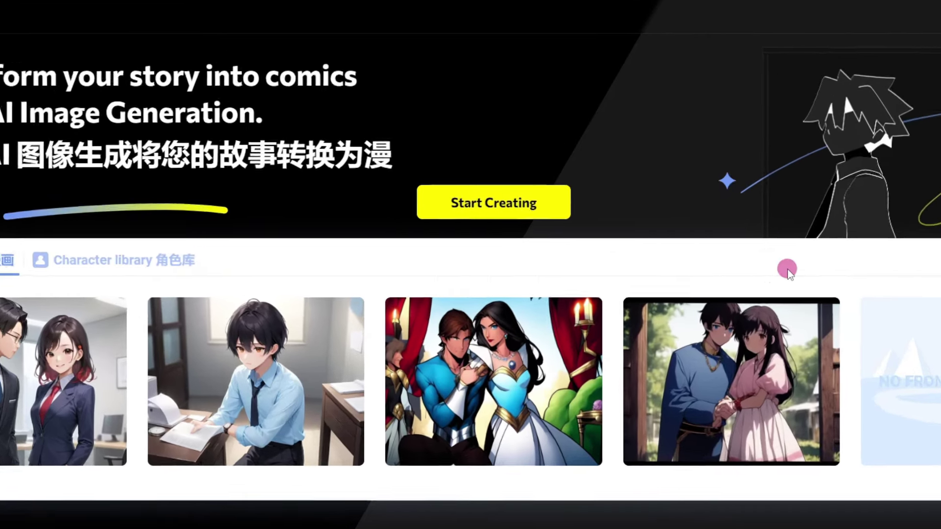
left_click(476, 204)
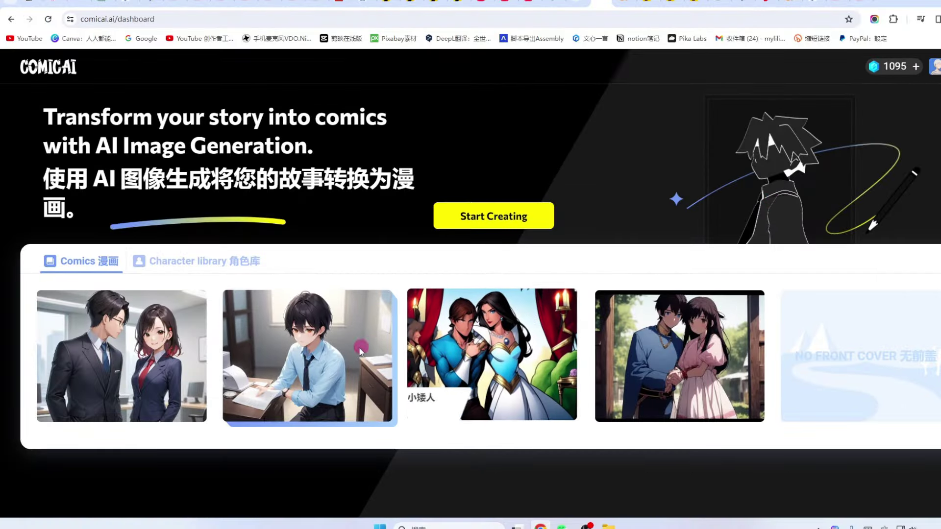
mouse_move(503, 357)
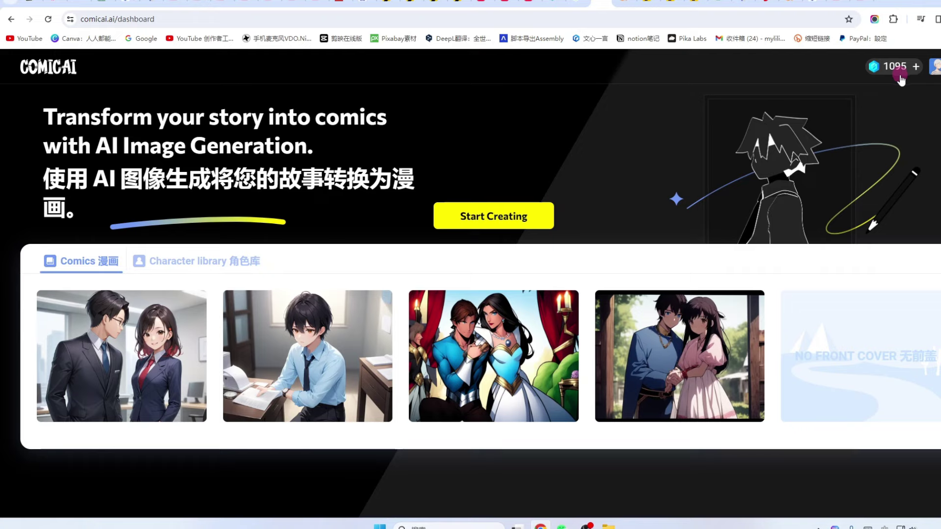
mouse_move(344, 333)
mouse_move(544, 358)
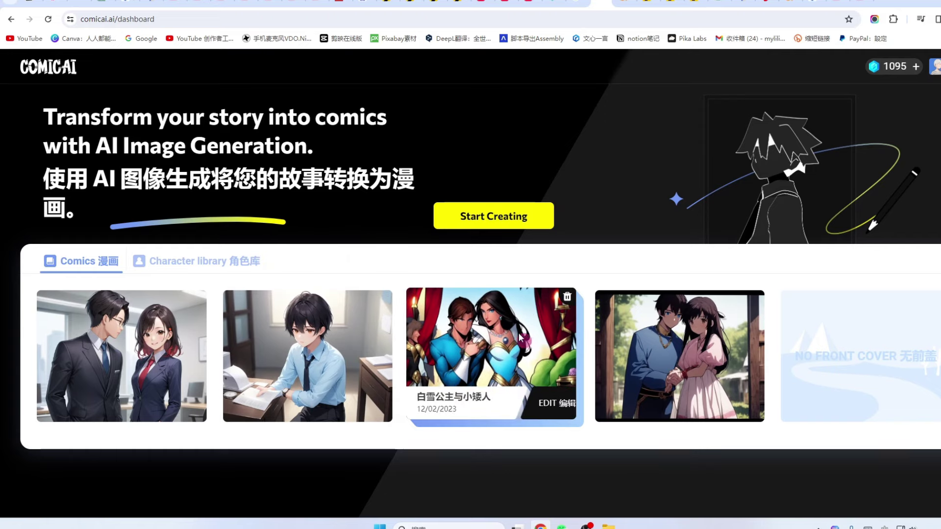
Create a new comic titled 总裁爱助理 in the Normal anime style, enter the creator's name, and continue to the story page
left_click(492, 219)
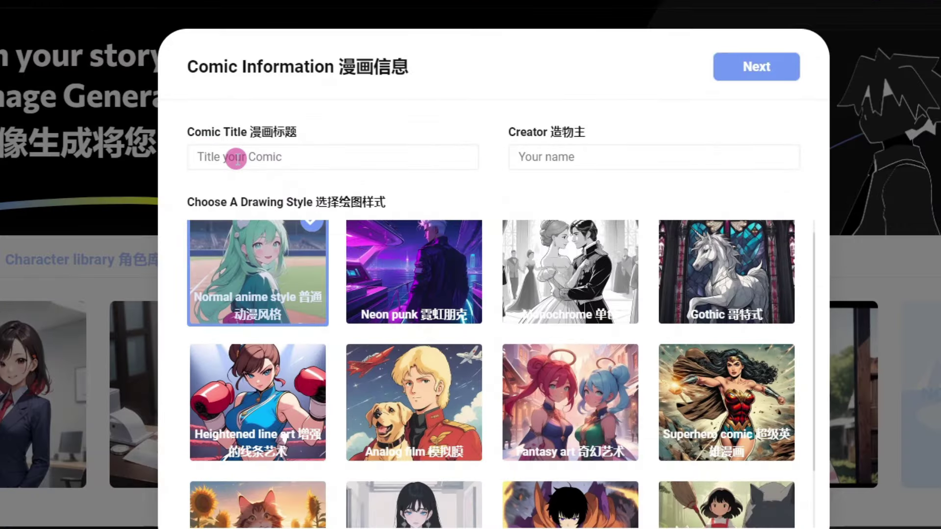
left_click(309, 187)
type("总裁爱助理")
left_click(542, 153)
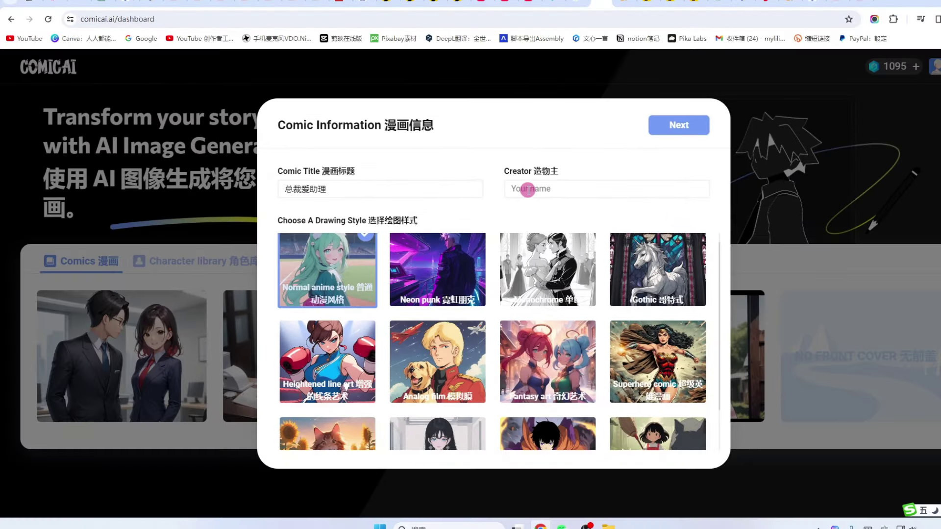
type("小鱼儿")
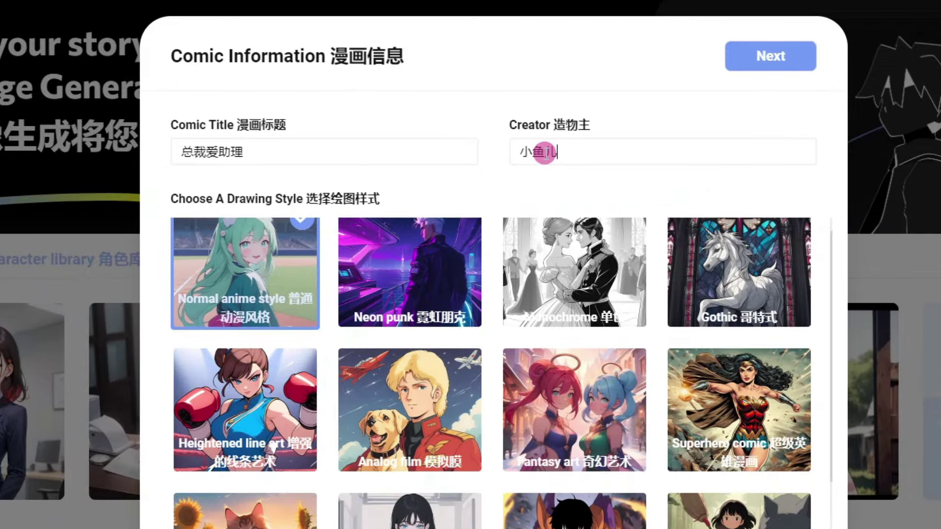
left_click(784, 57)
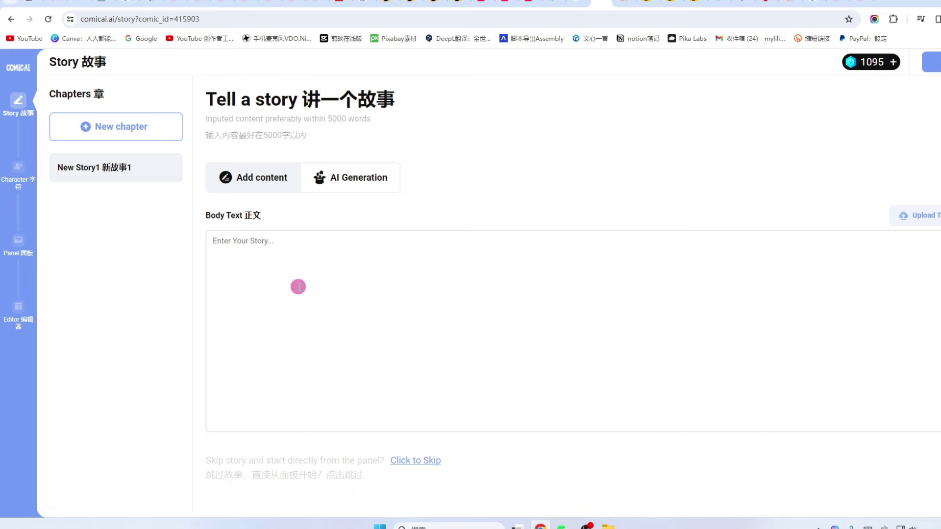
Choose AI Generation for the story and enter the idea 王总偷偷的爱上 了助理
left_click(346, 178)
left_click(247, 256)
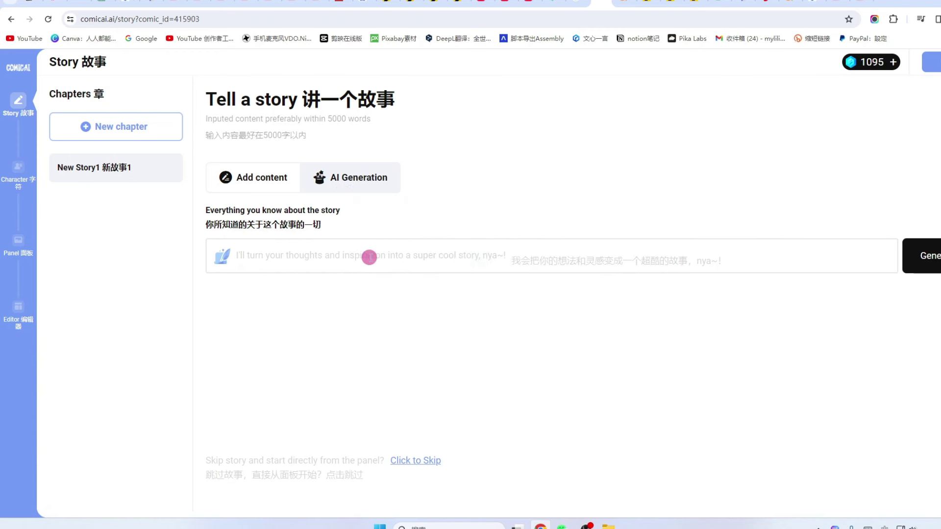
left_click(387, 257)
type("王总偷偷的爱上 了助理")
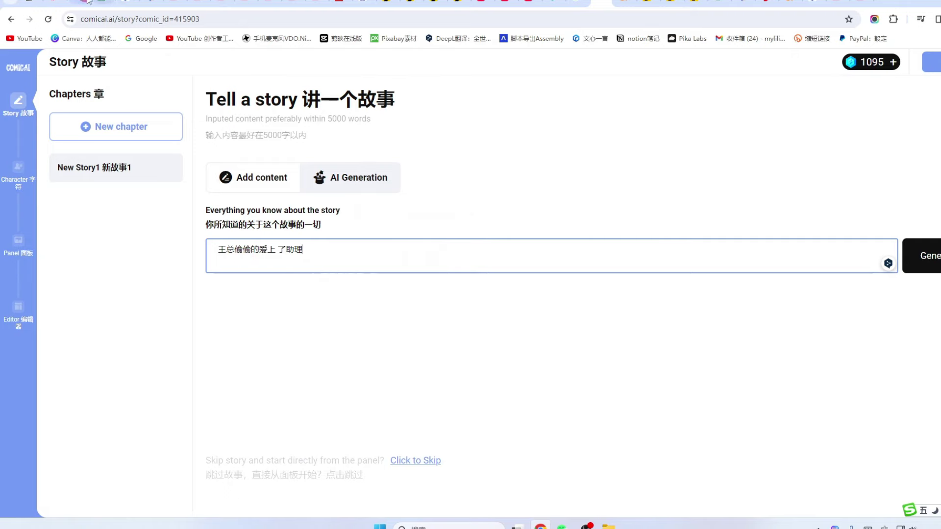
Switch to the ChatGPT conversation and highlight the list of ten book titles as possible story ideas
left_click(104, 3)
scroll(540, 298, "up", 10)
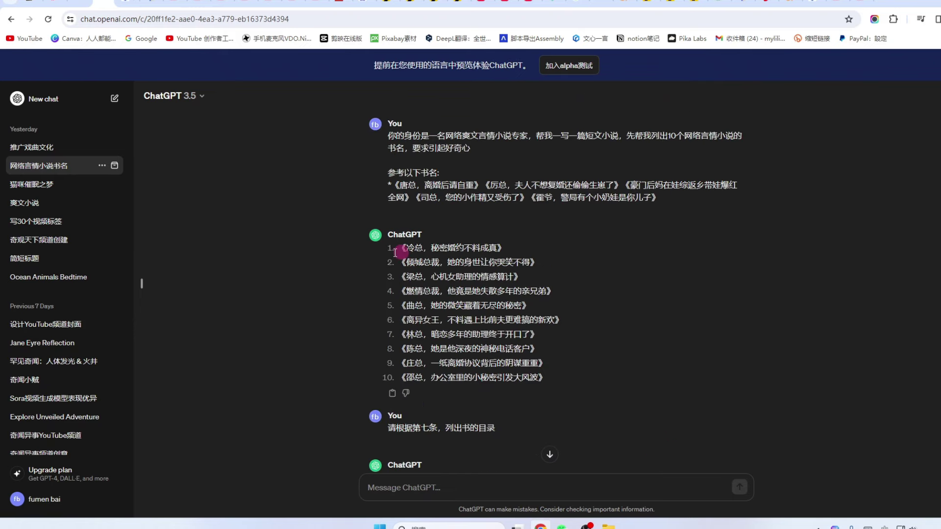
left_click_drag(368, 247, 533, 386)
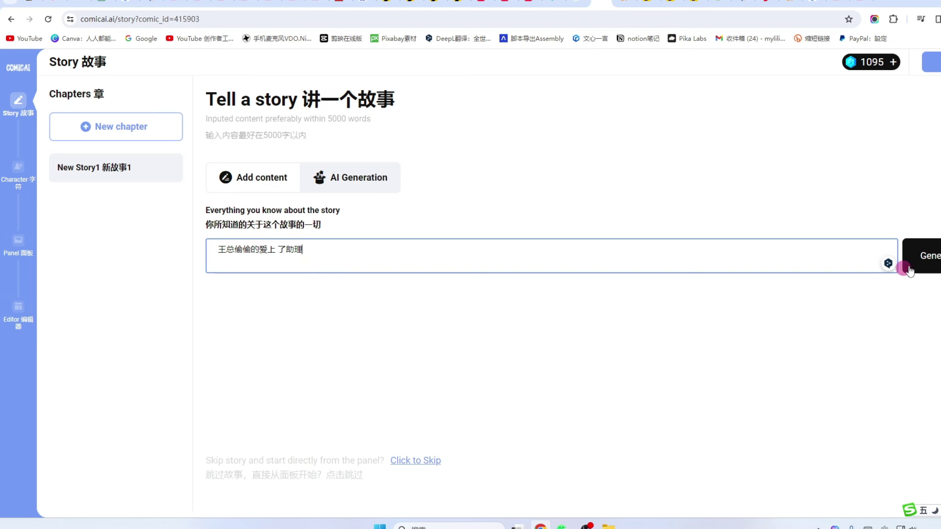
Generate a story in Comic AI from the entered idea and select its text for review
left_click(924, 256)
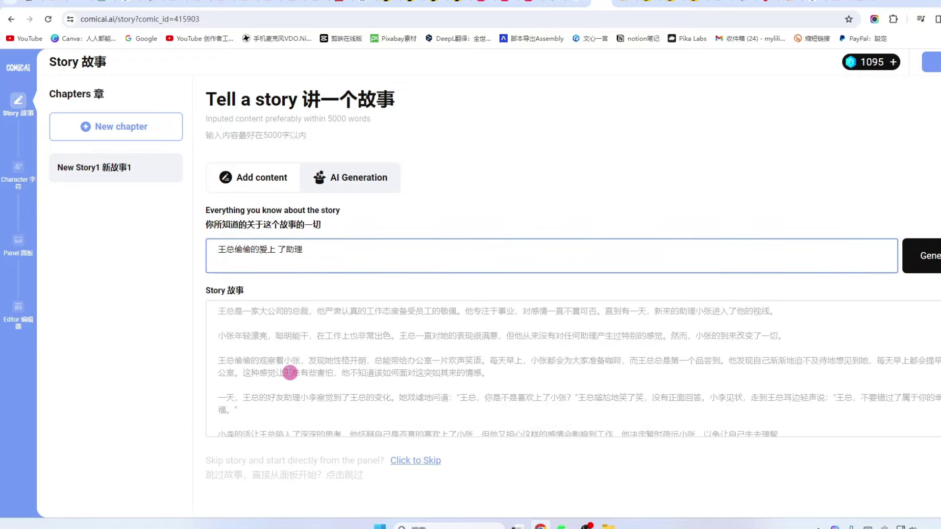
left_click_drag(219, 312, 666, 422)
scroll(507, 382, "up", 5)
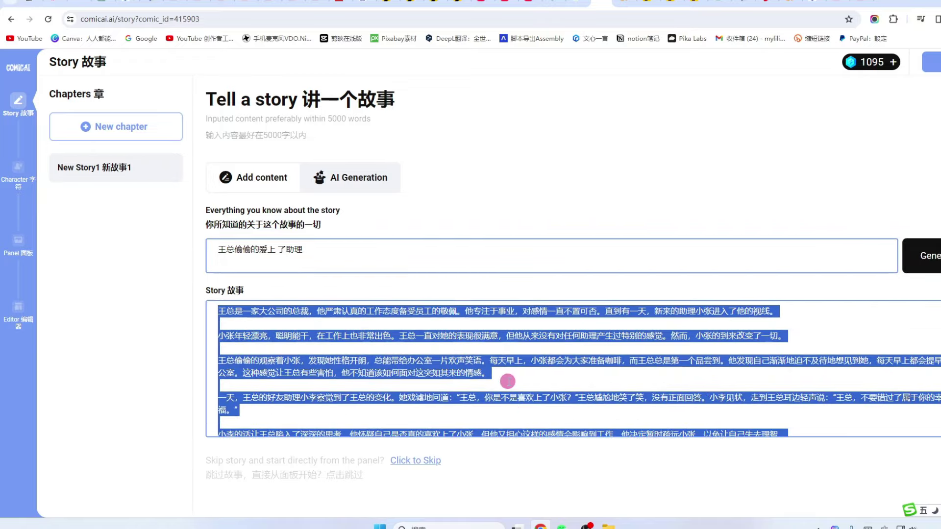
Switch the story to Add content and paste the expanded chapter text copied from ChatGPT into the body text
left_click(245, 185)
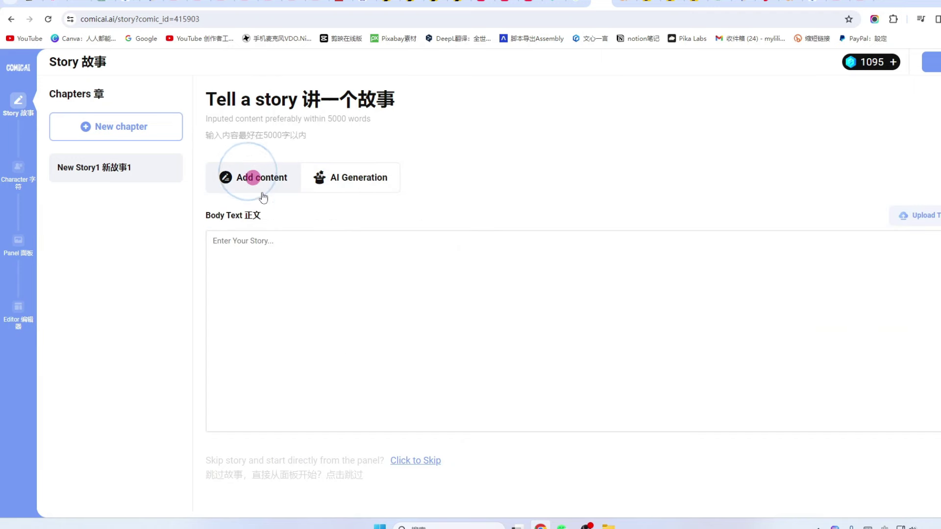
left_click(244, 262)
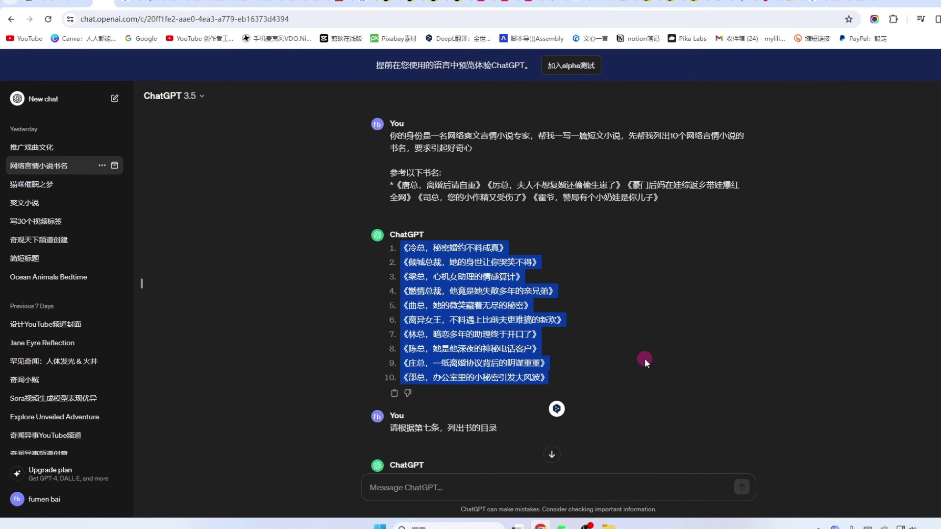
scroll(637, 353, "down", 5)
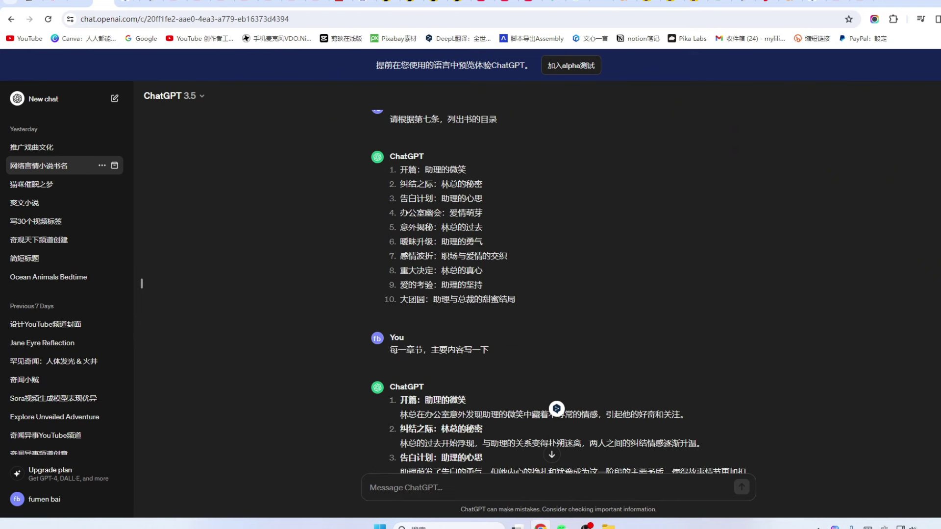
scroll(564, 294, "down", 15)
left_click_drag(390, 118, 745, 443)
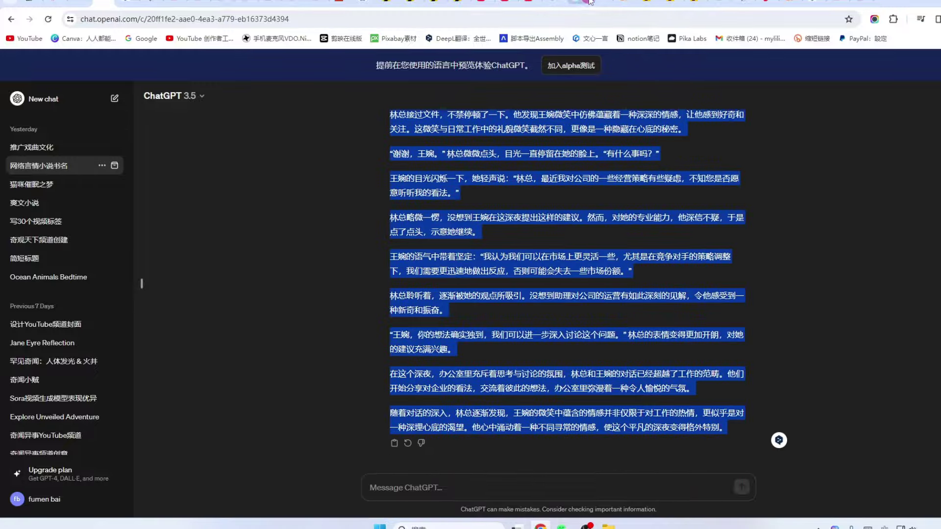
left_click(597, 2)
key("ctrl+v")
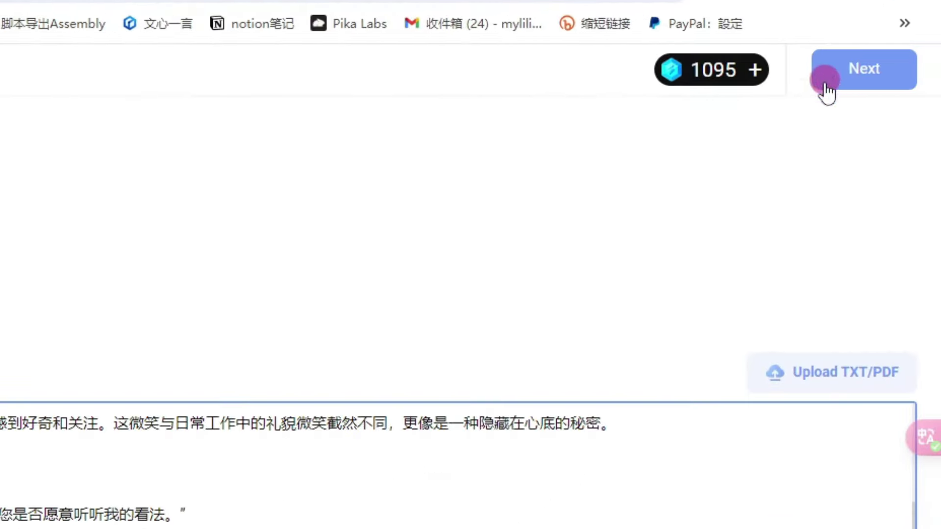
Continue to Character Design and view the white-haired character in the green jacket and the dark-haired man in the blue shirt
left_click(871, 74)
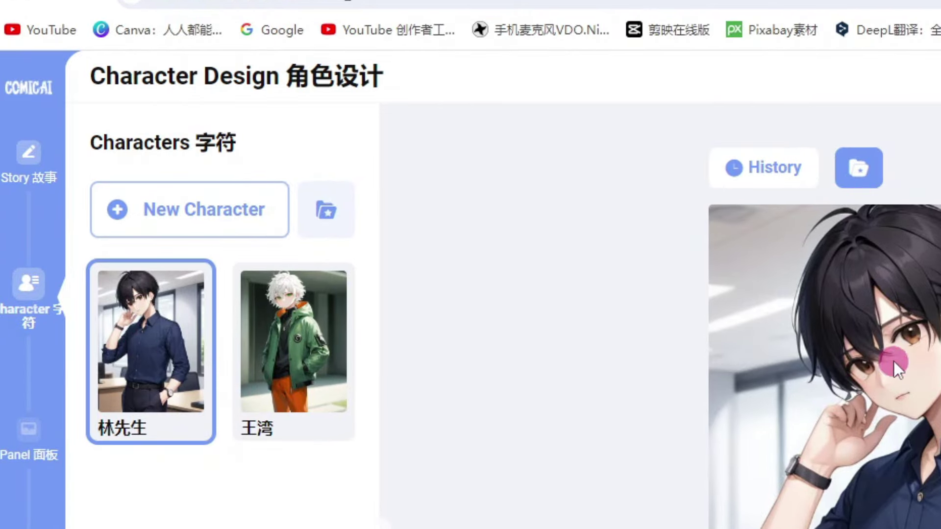
left_click(304, 333)
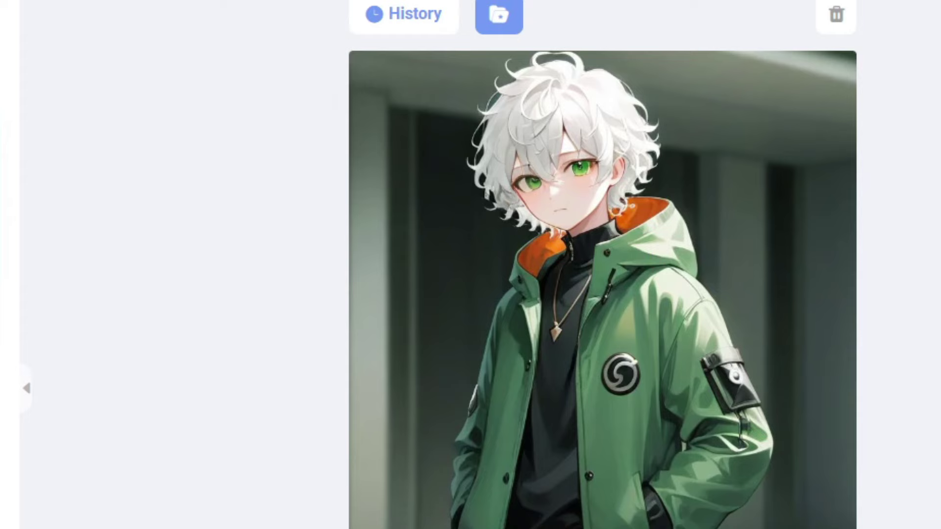
left_click(151, 343)
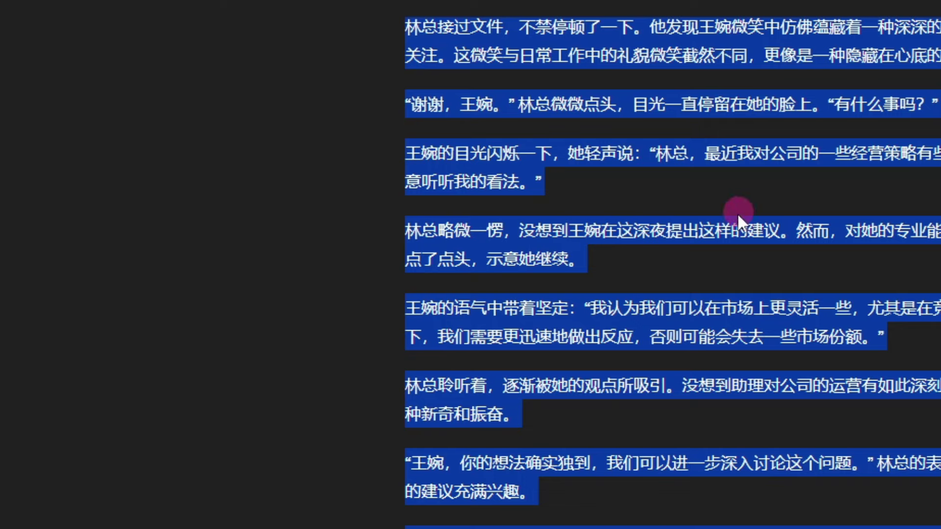
Copy the male lead's English character description from the ChatGPT conversation and return to Comic AI's Character Design page
scroll(737, 213, "up", 5)
scroll(851, 378, "down", 10)
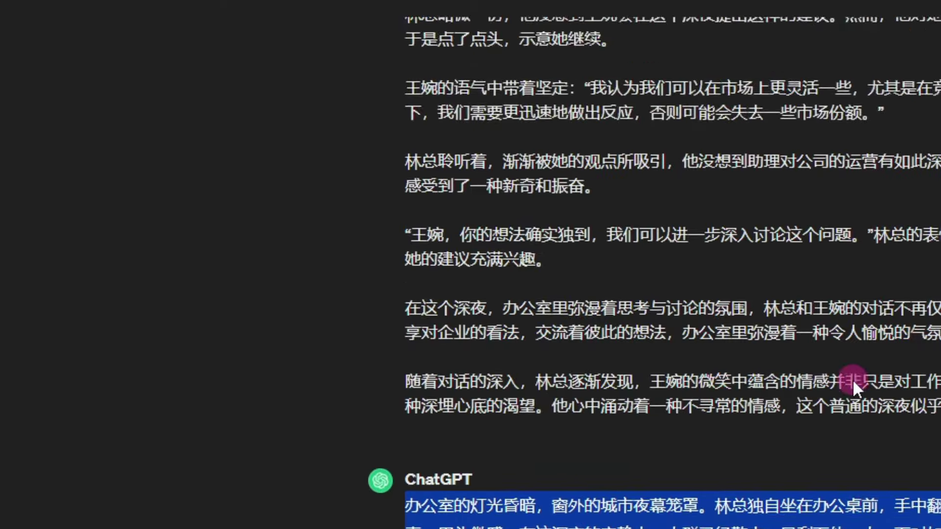
scroll(851, 379, "down", 15)
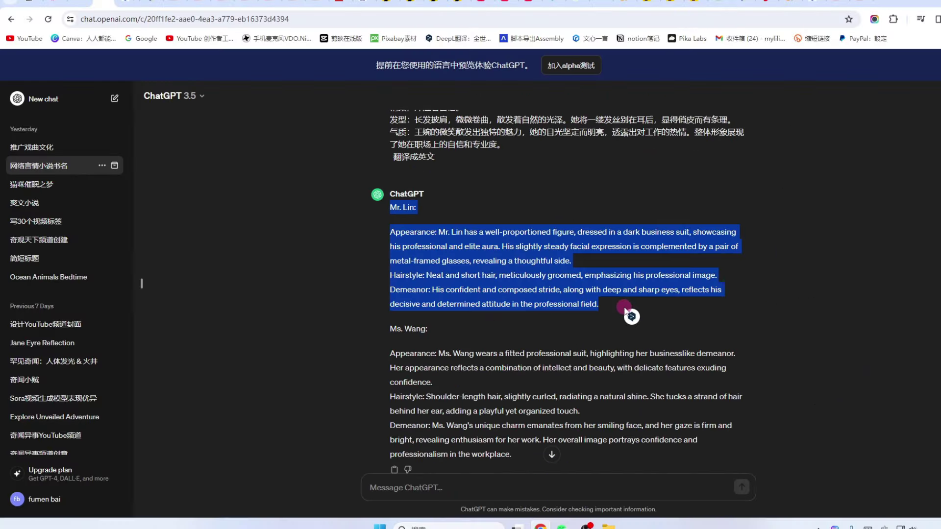
left_click(603, 4)
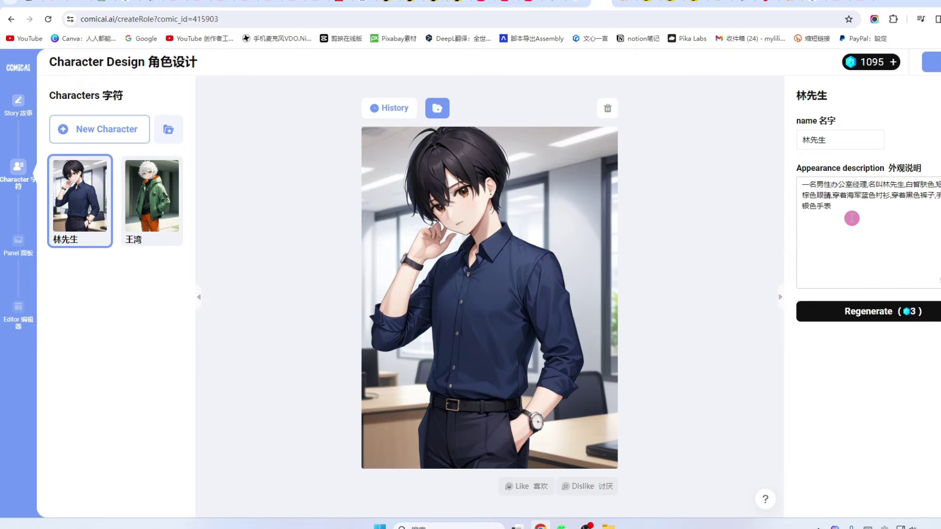
Replace the dark-haired man's appearance description with the copied English text, regenerate his image and save the character to the library
left_click_drag(850, 216, 794, 181)
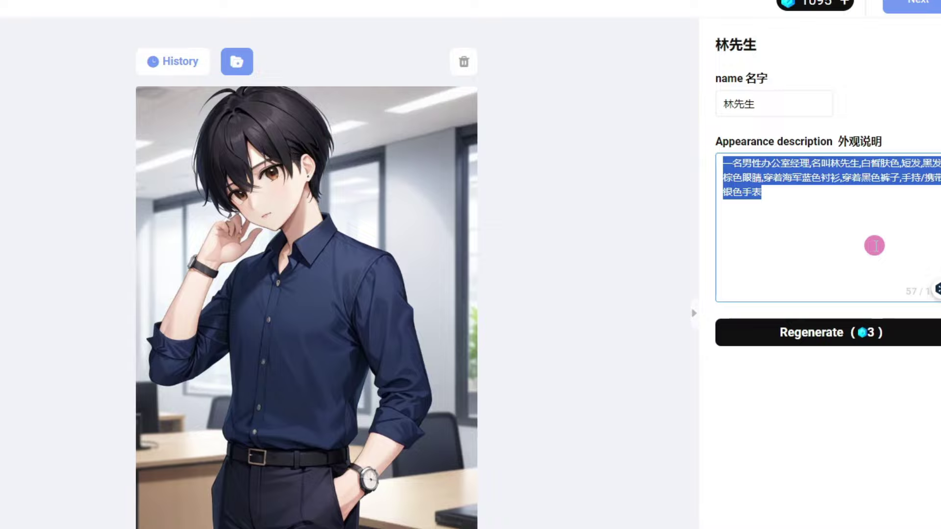
type("Mr. Lin:  Appearance: Mr. Lin has a well-proportioned figure, dressed in a dark business suit, showcasing his professional and elite aura. His slightly steady facial expression is complemented by a pair of metal-framed glasses, revealing a thoughtful side. Hairstyle: Neat and short hair, meticulously groomed, emphasizing his professional image. Demeanor: His confident and composed stride, along with deep and sharp eyes, reflects his decisive and determined attitude in the professional field.")
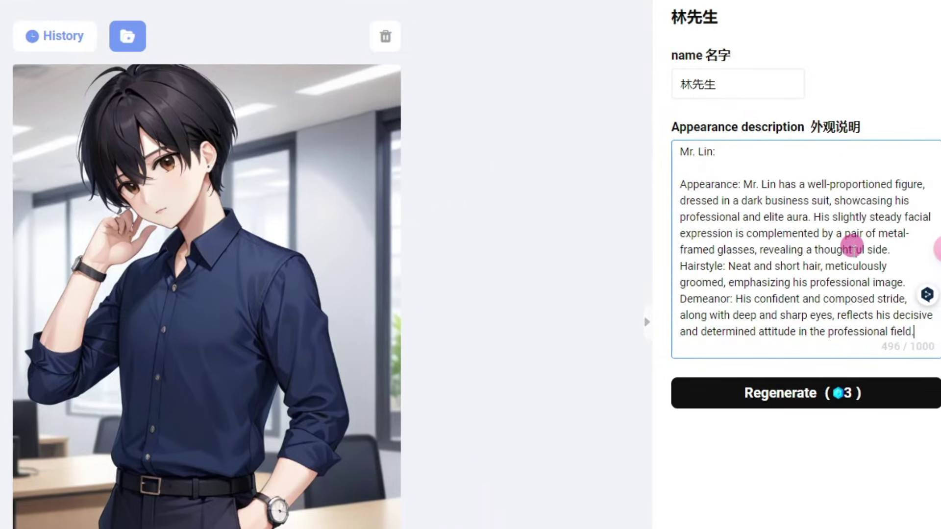
left_click(875, 311)
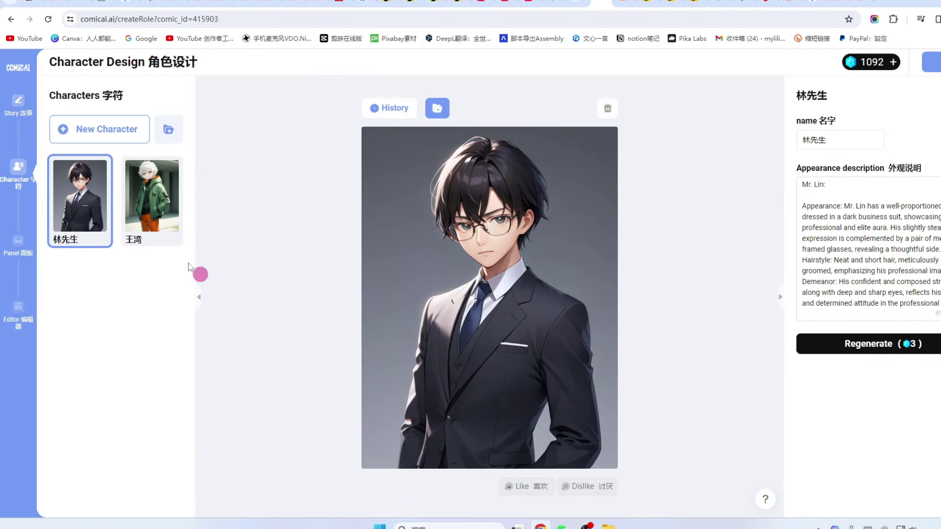
left_click(437, 107)
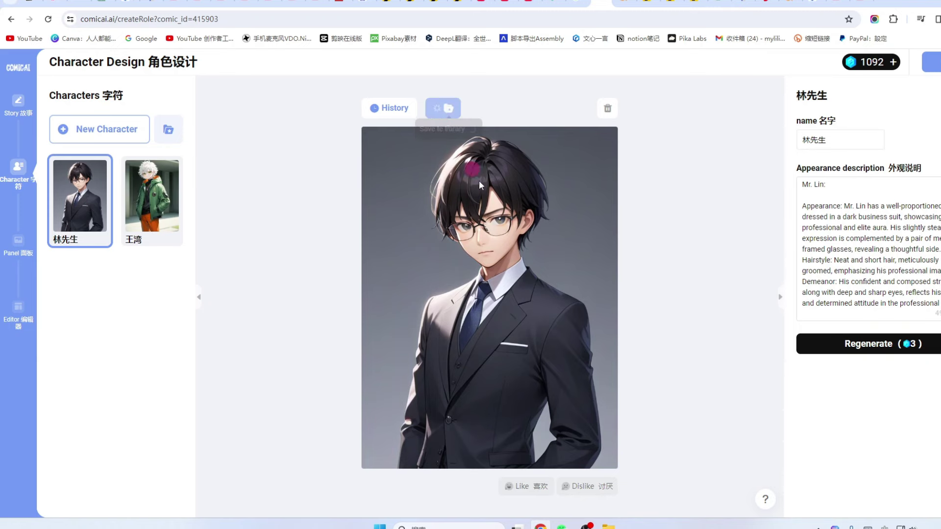
Give the white-haired character the female lead's English description from ChatGPT, regenerate the image and save the character to the library
left_click(145, 201)
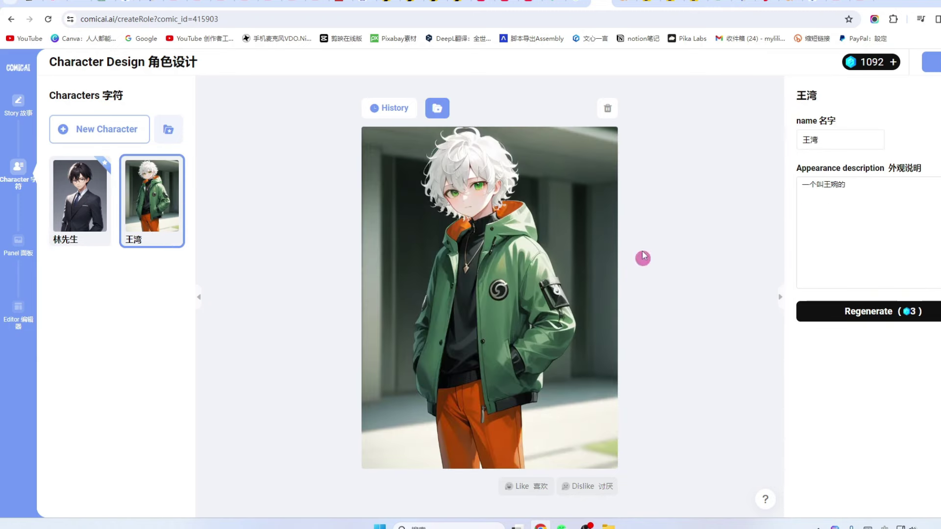
left_click(99, 4)
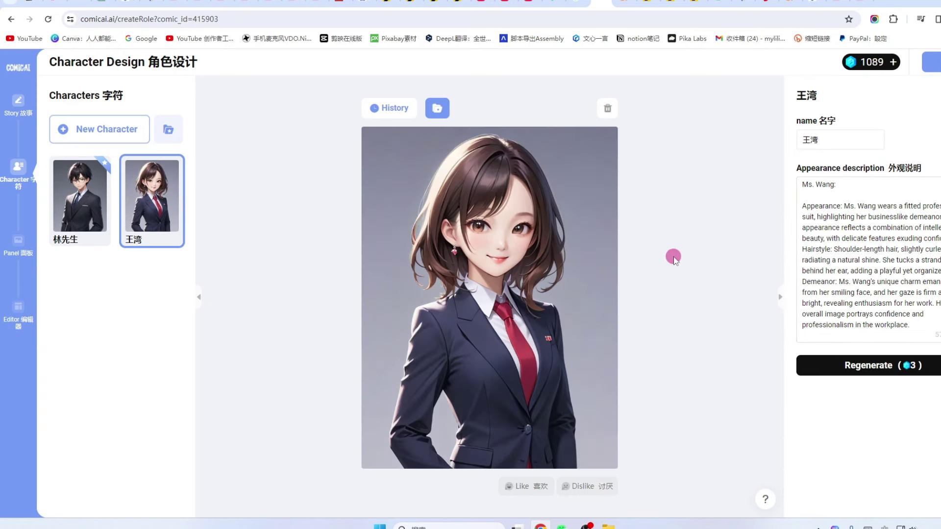
left_click(437, 107)
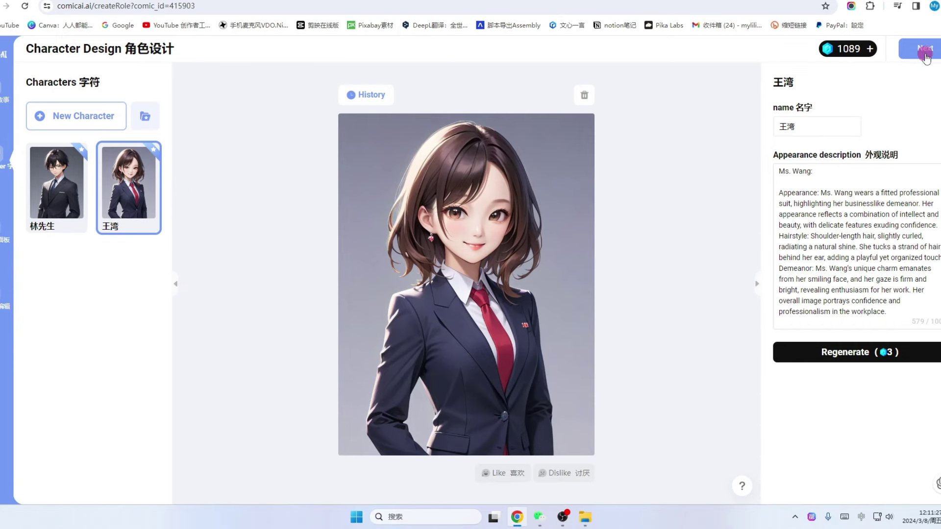
Continue to the Panel stage and regenerate Panel-1 with the redesigned male character
left_click(925, 49)
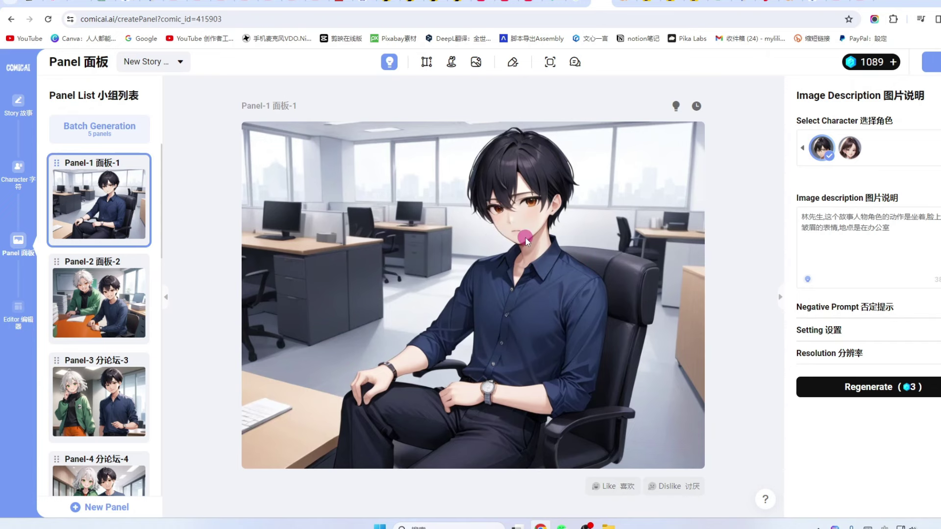
left_click(86, 314)
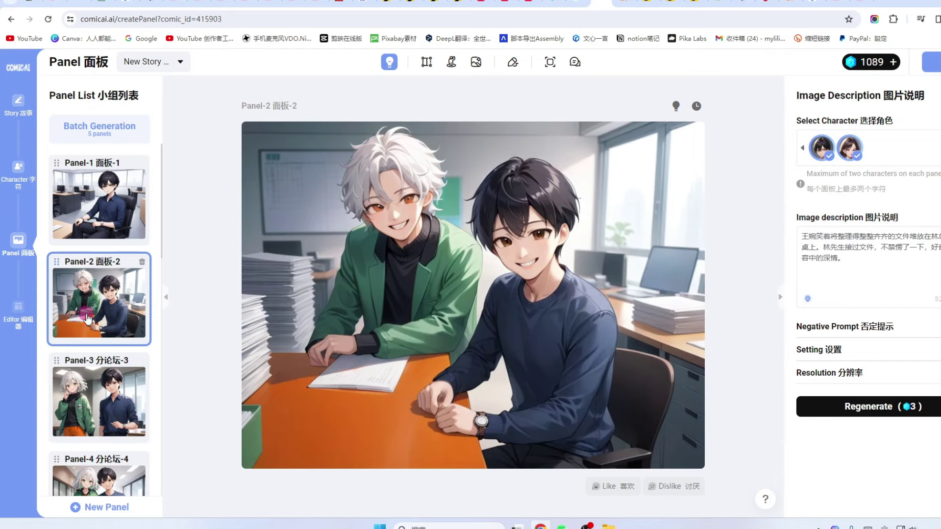
left_click(101, 189)
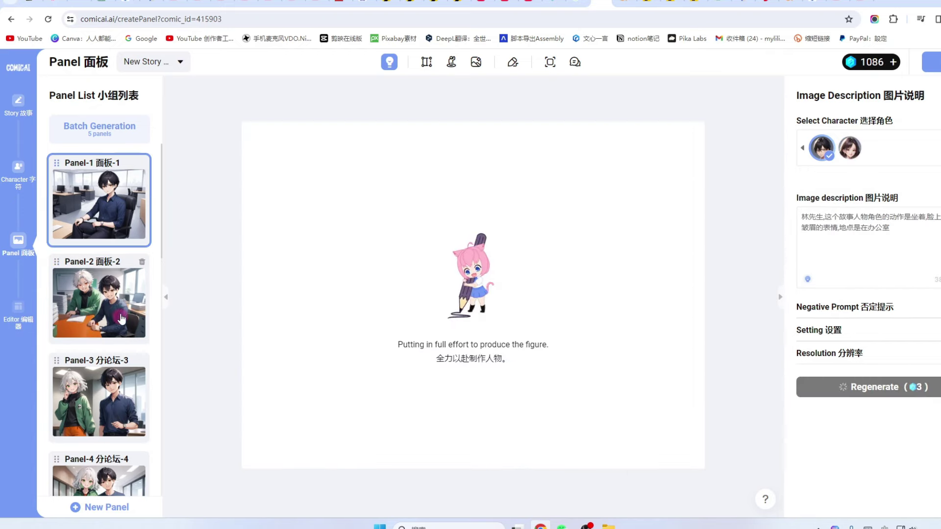
scroll(115, 343, "down", 4)
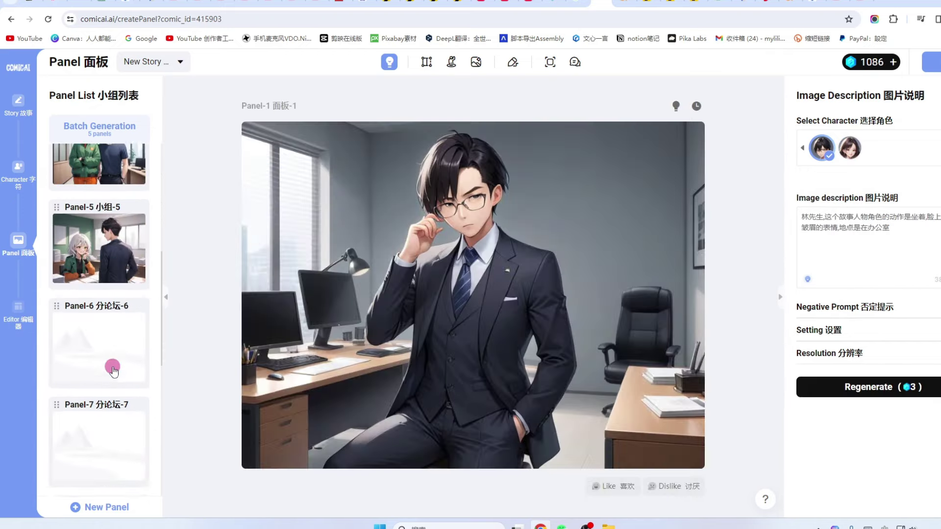
Regenerate Panel-2 through Panel-5 one by one with both redesigned characters selected
scroll(113, 370, "up", 4)
left_click(86, 308)
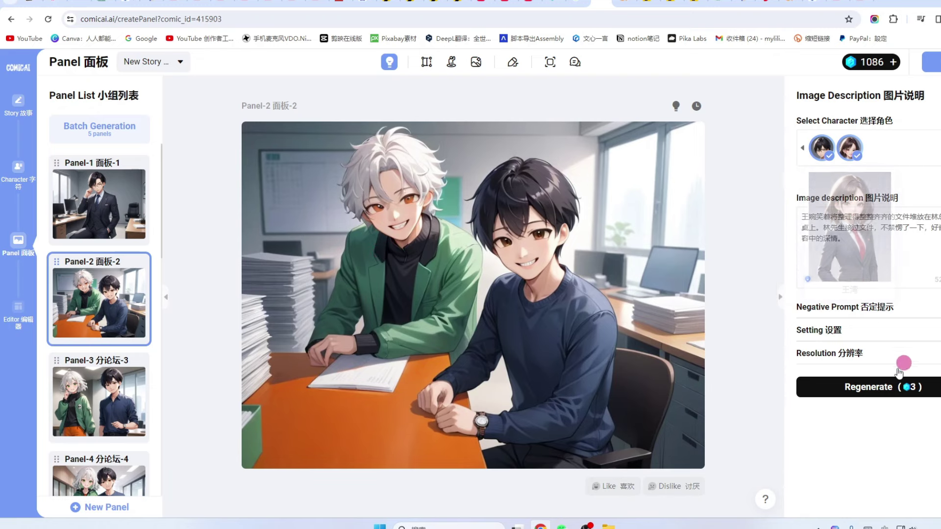
left_click(876, 395)
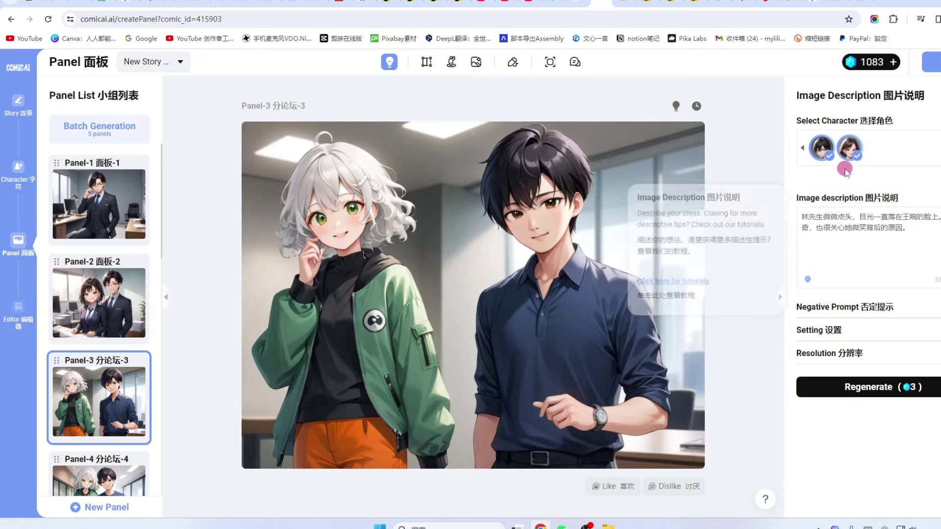
left_click(876, 387)
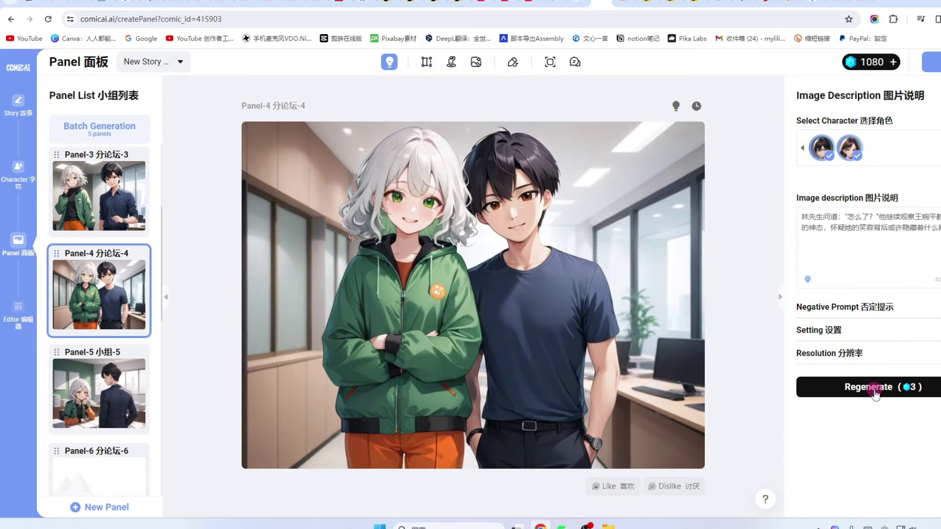
left_click(876, 392)
left_click(95, 299)
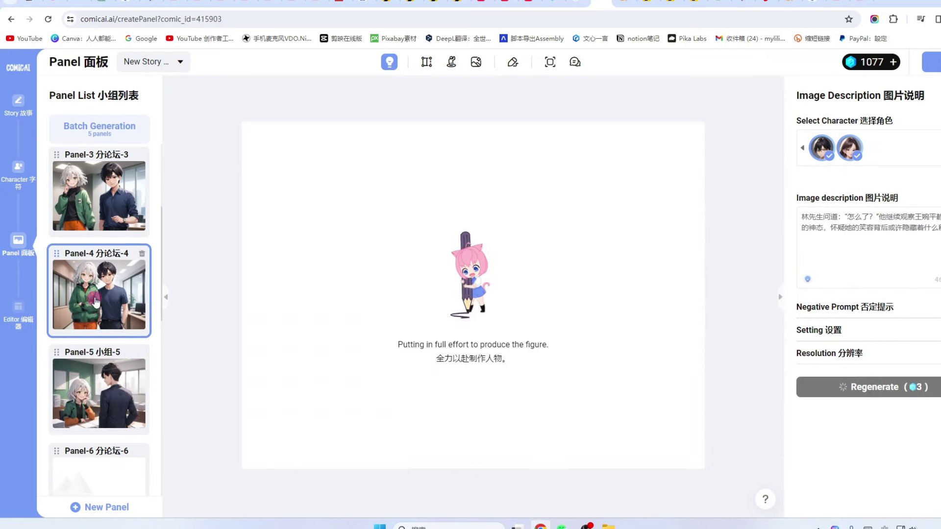
left_click(368, 304)
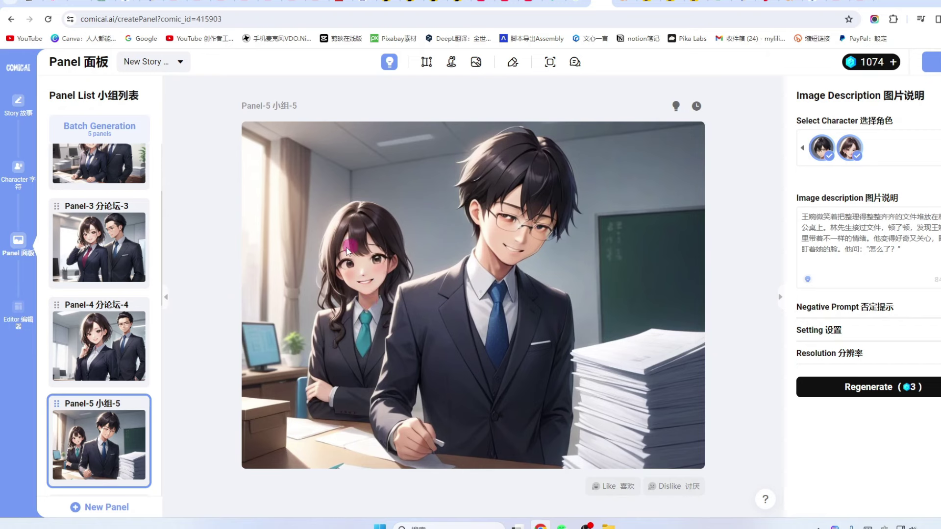
Save the regenerated panel pictures, including Panel-2, to the computer as image files
scroll(122, 265, "up", 5)
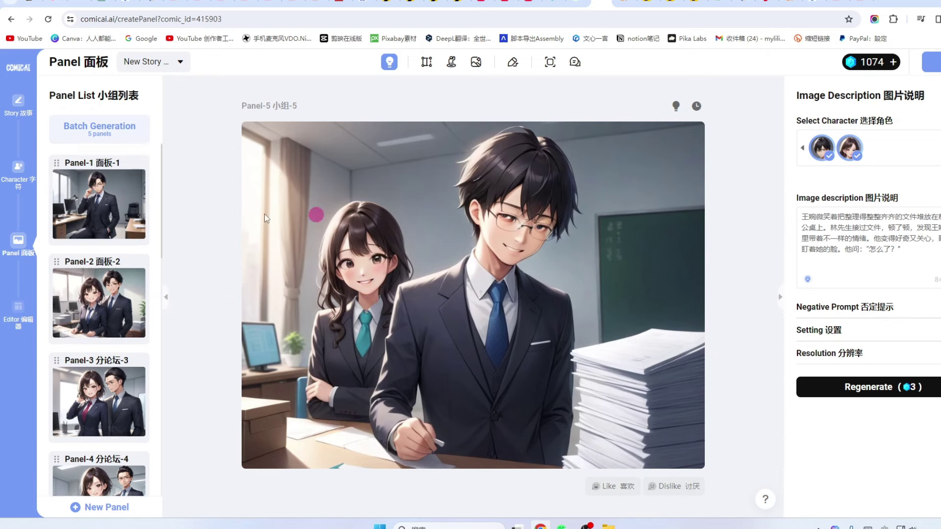
right_click(440, 243)
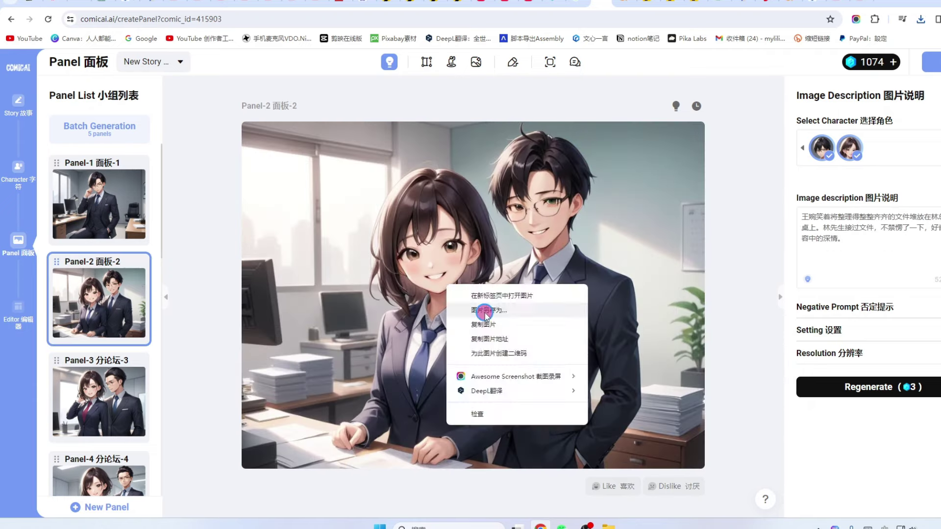
left_click(486, 314)
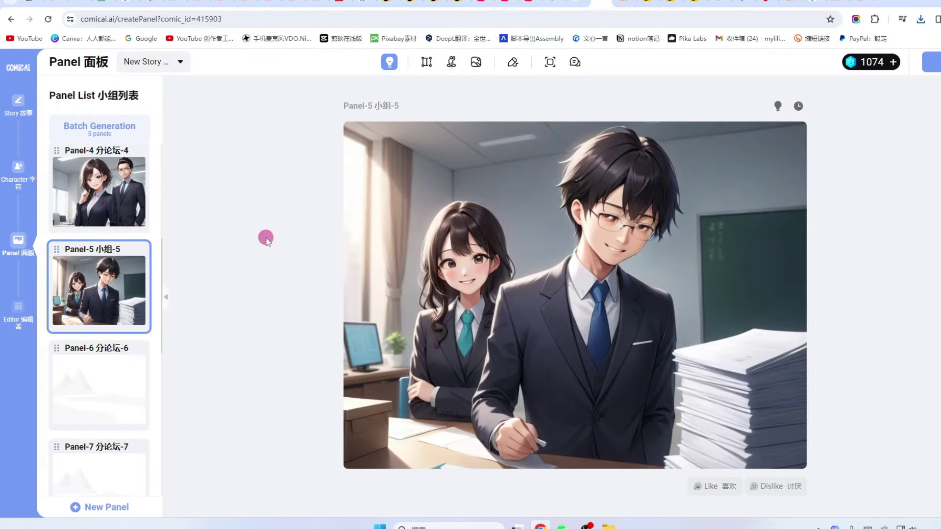
Look through the empty panels from Panel-6 to Panel-8 and the finished ones in the panel list
left_click(97, 387)
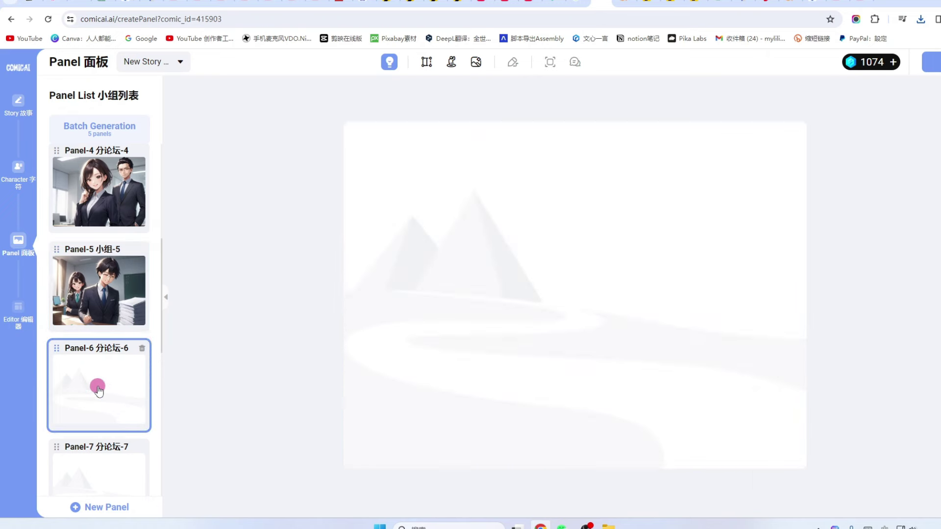
scroll(93, 303, "up", 6)
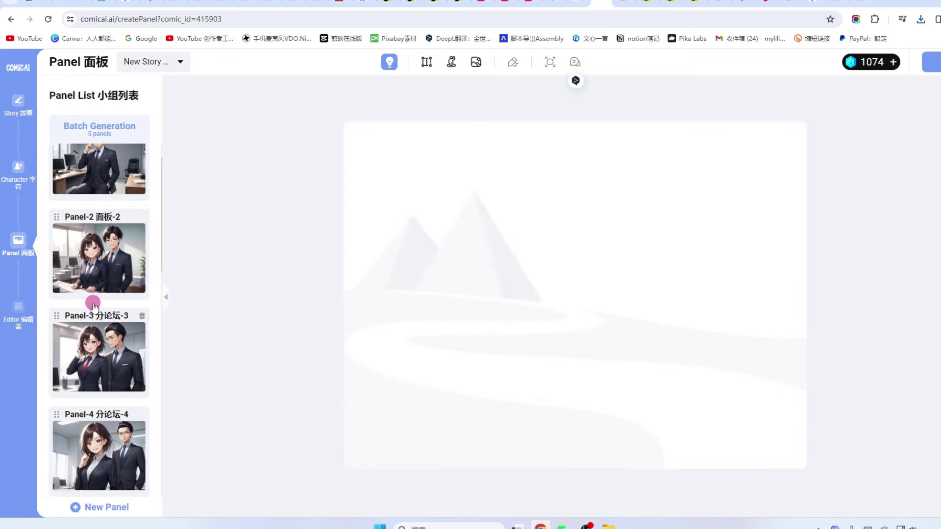
scroll(94, 309, "down", 8)
left_click(97, 325)
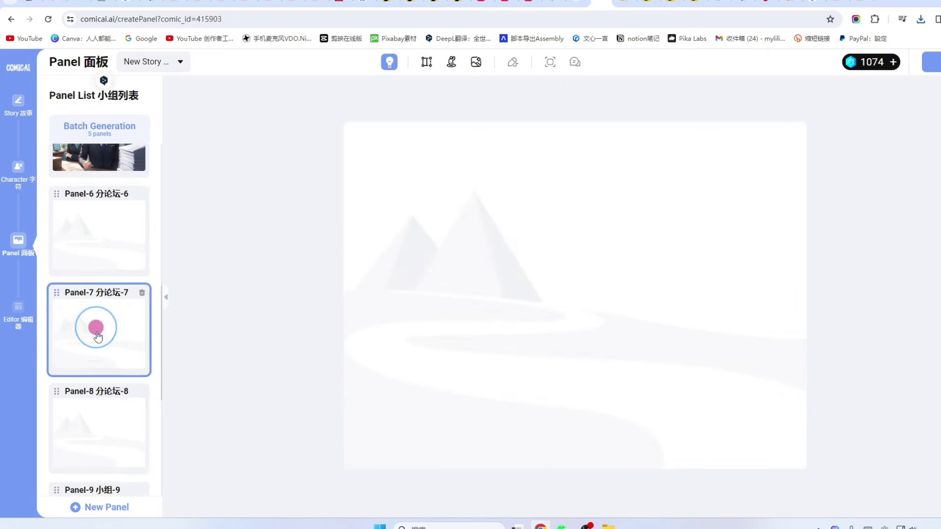
left_click(98, 412)
left_click(98, 338)
left_click(102, 243)
scroll(86, 280, "up", 4)
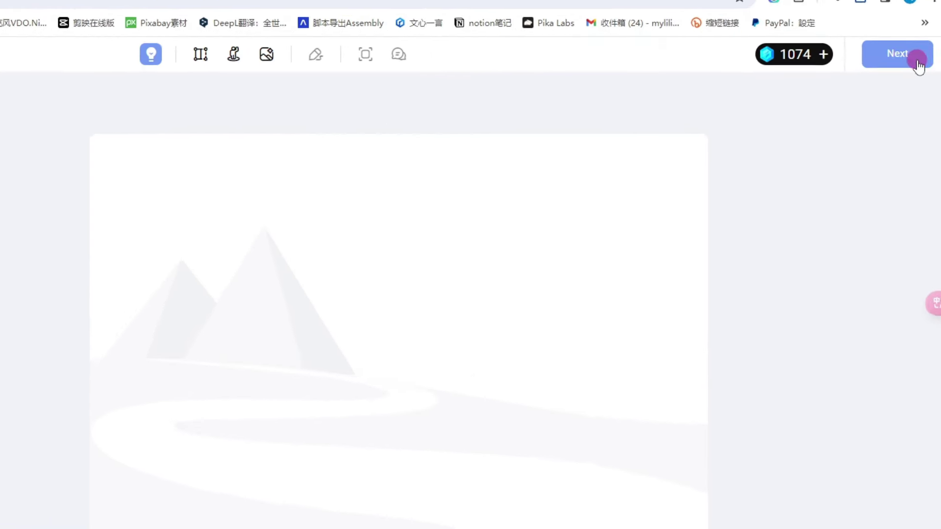
Continue to the Editor, add the slanted 4-grid frame to the page and place the Panel-4 picture on it
left_click(916, 63)
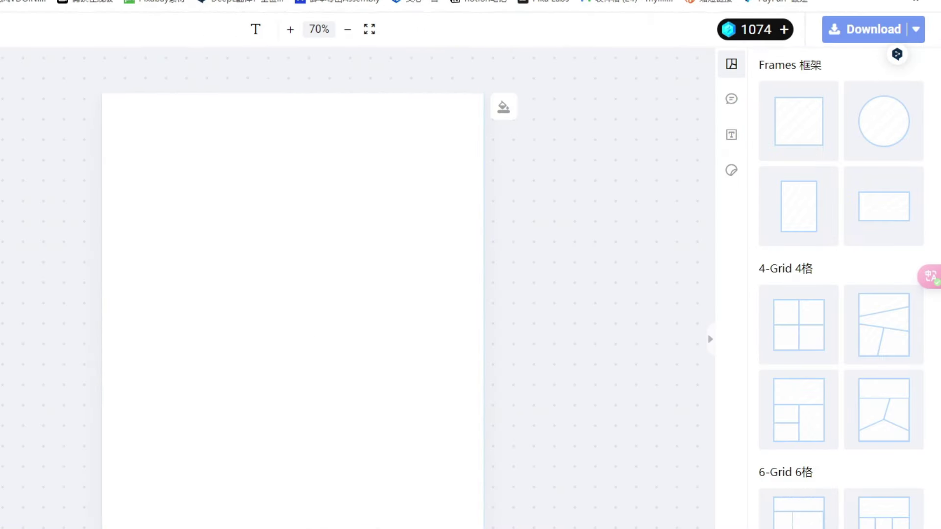
left_click(892, 321)
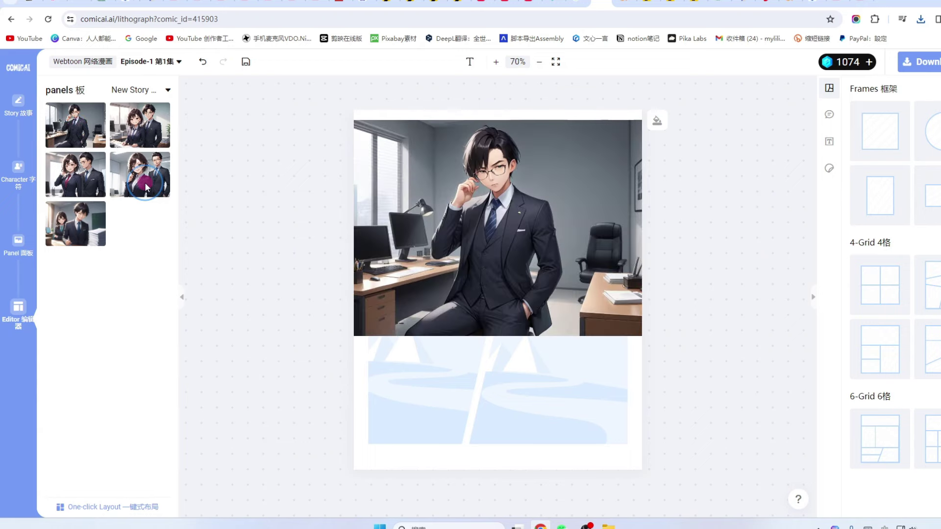
left_click(145, 184)
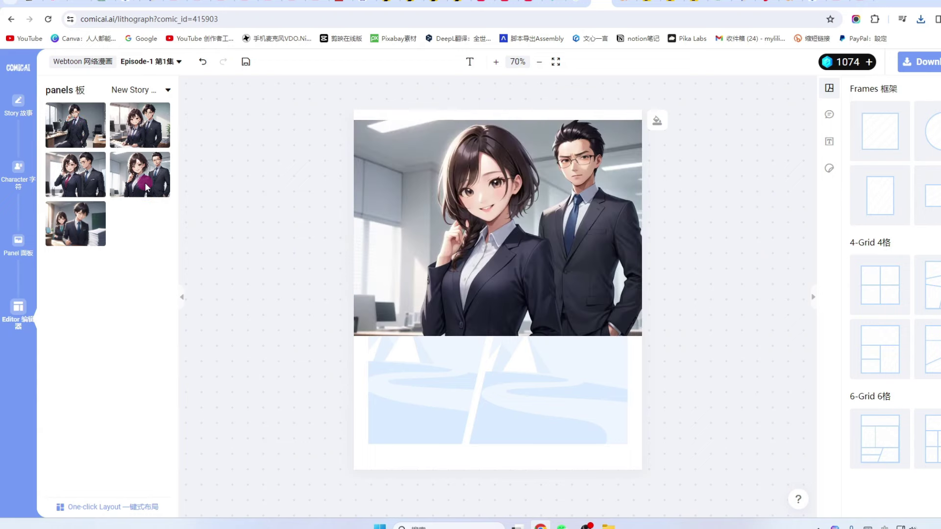
Apply a one-click layout to the page using the first three panels
left_click(100, 511)
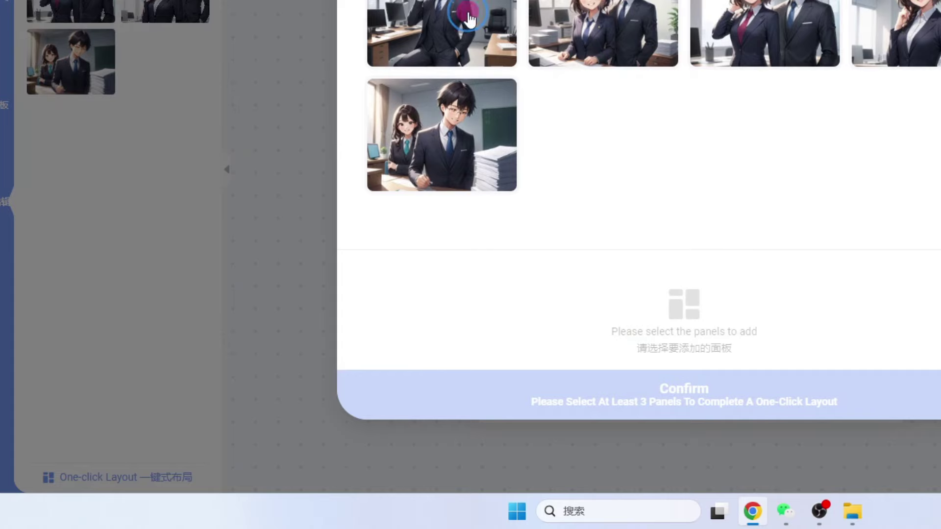
left_click(343, 196)
left_click(470, 191)
left_click(715, 9)
left_click(373, 355)
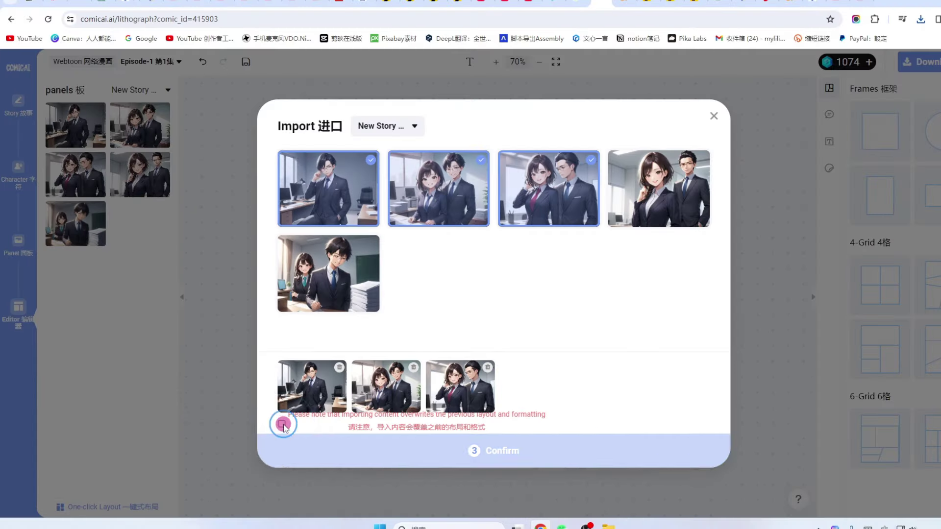
left_click(696, 392)
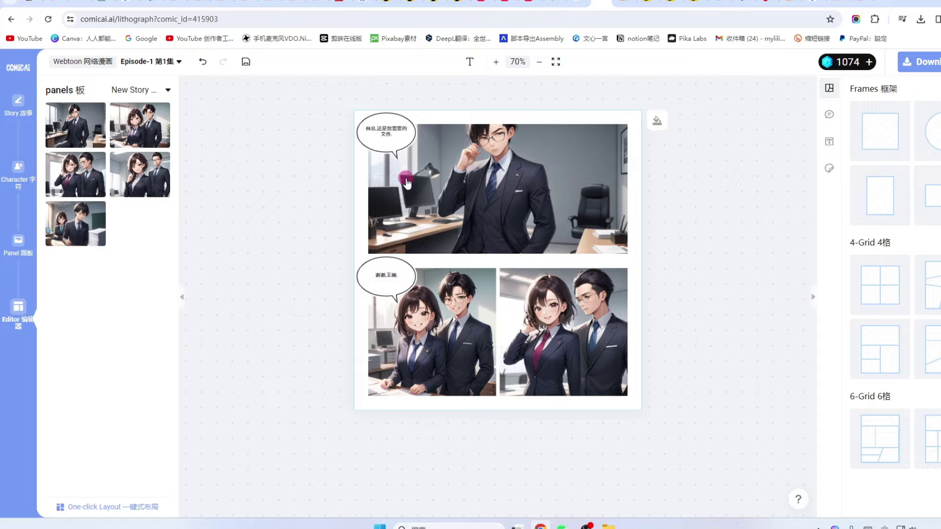
Add an oval speech bubble to the page and place it beside the man in the upper comic frame, over the office chair
left_click(829, 114)
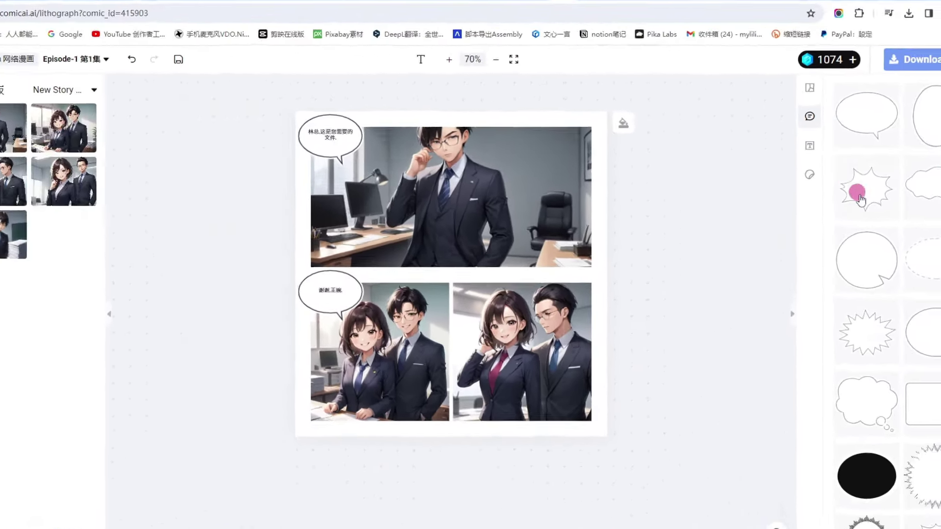
left_click(866, 122)
left_click_drag(451, 178, 481, 239)
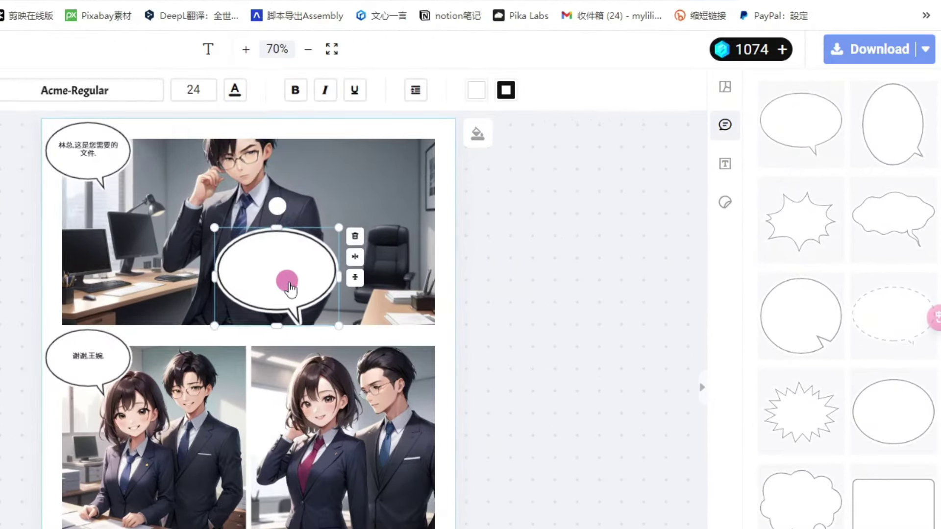
left_click_drag(289, 284, 380, 253)
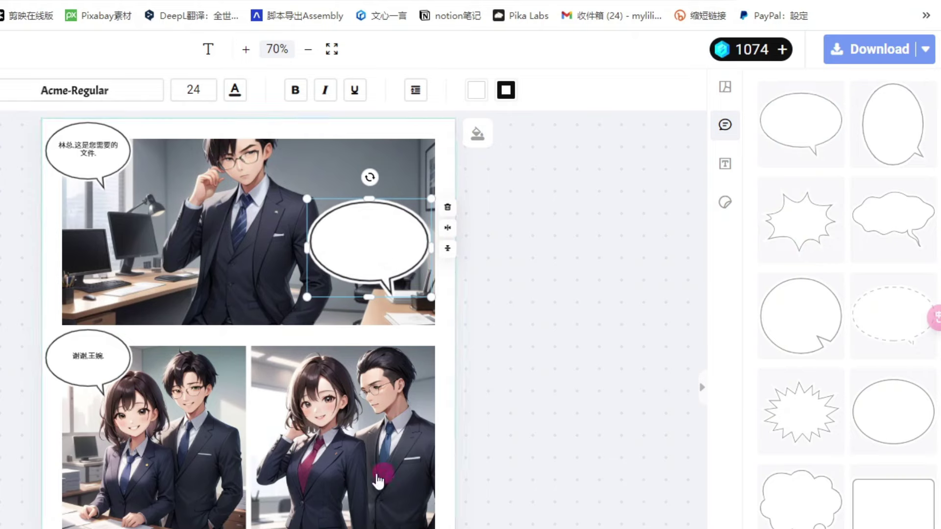
Delete the empty oval speech bubble from the page and download the comic pages as images
key("Delete")
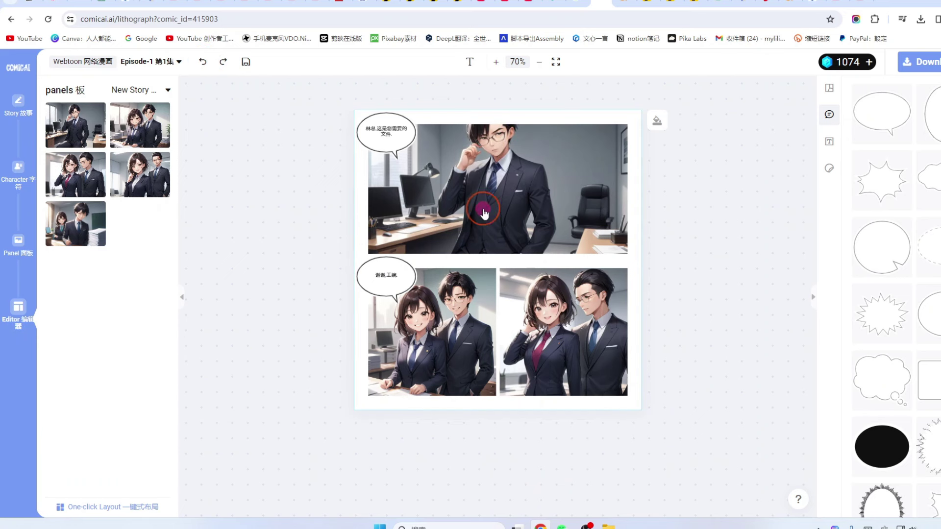
right_click(483, 213)
left_click(532, 275)
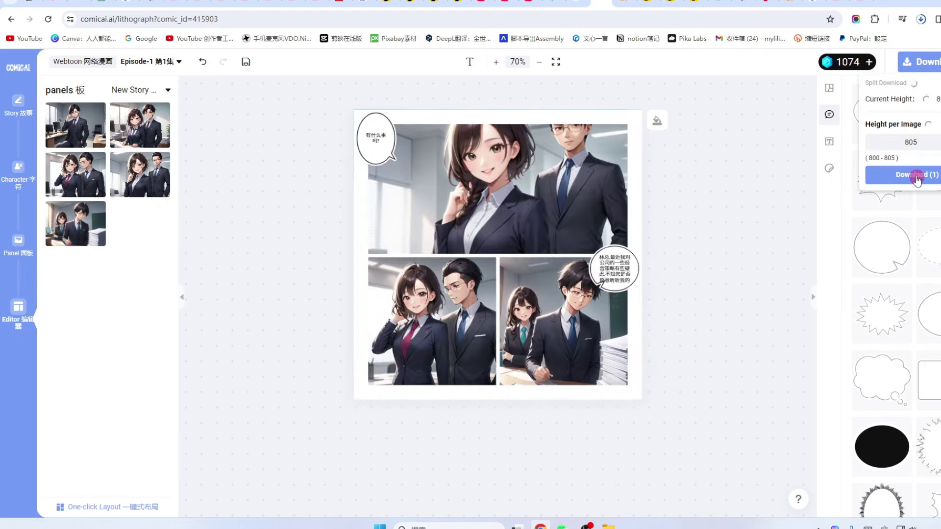
left_click(913, 174)
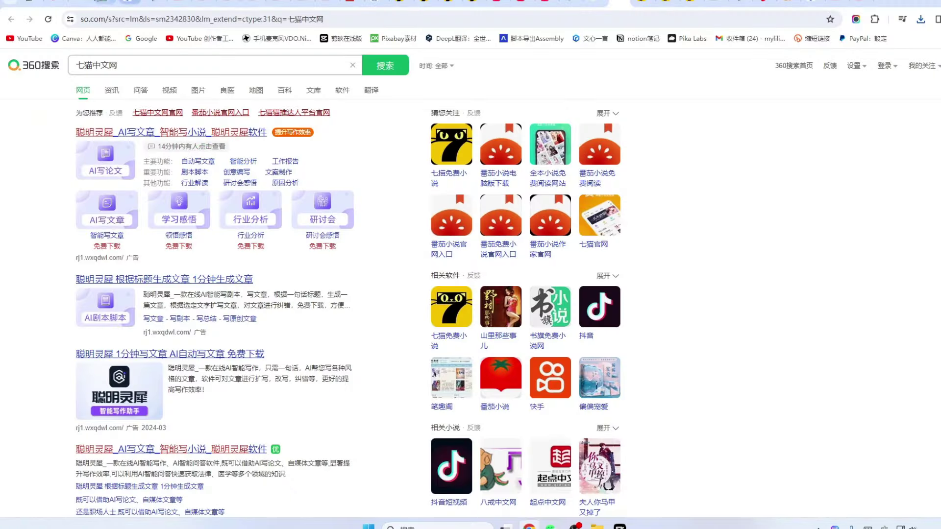
In JianyingPro's text-to-video editor, set the narration voice to 动漫解说 and generate the video with the option 使用本地素材
left_click(103, 4)
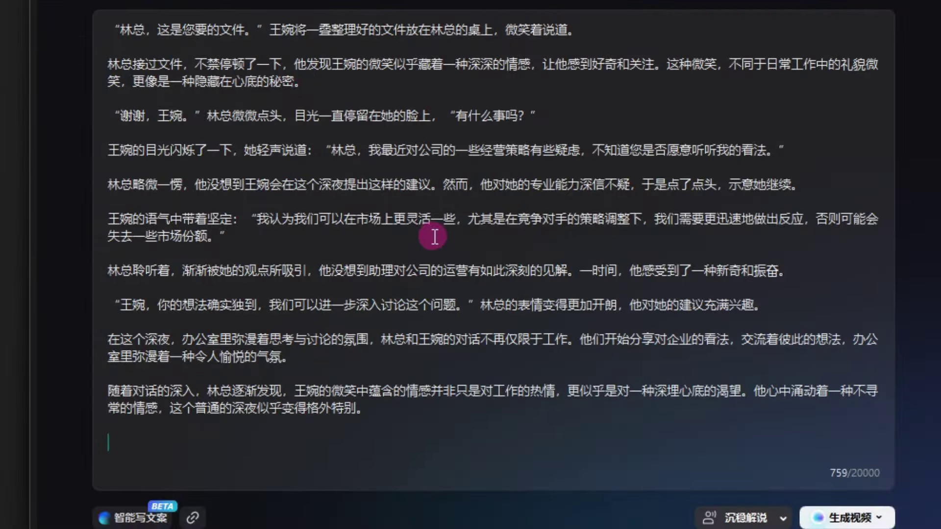
left_click(745, 518)
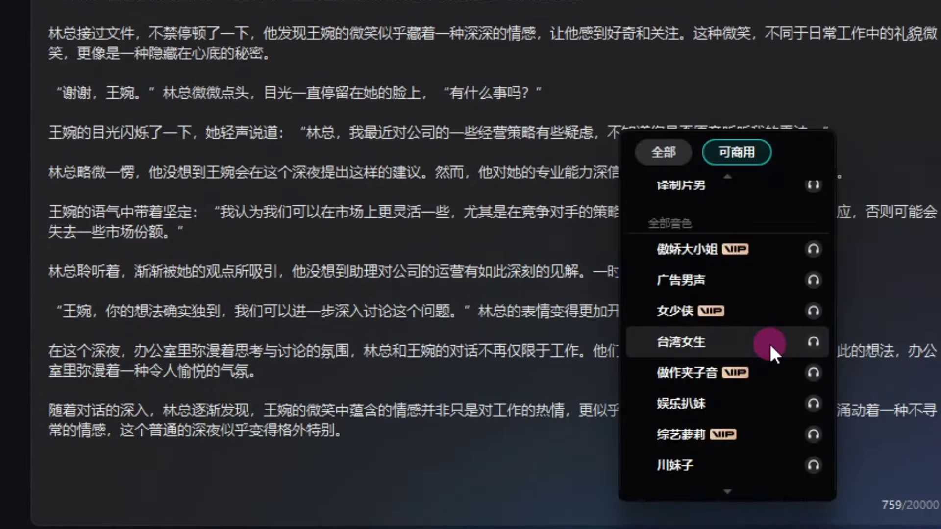
scroll(770, 343, "down", 5)
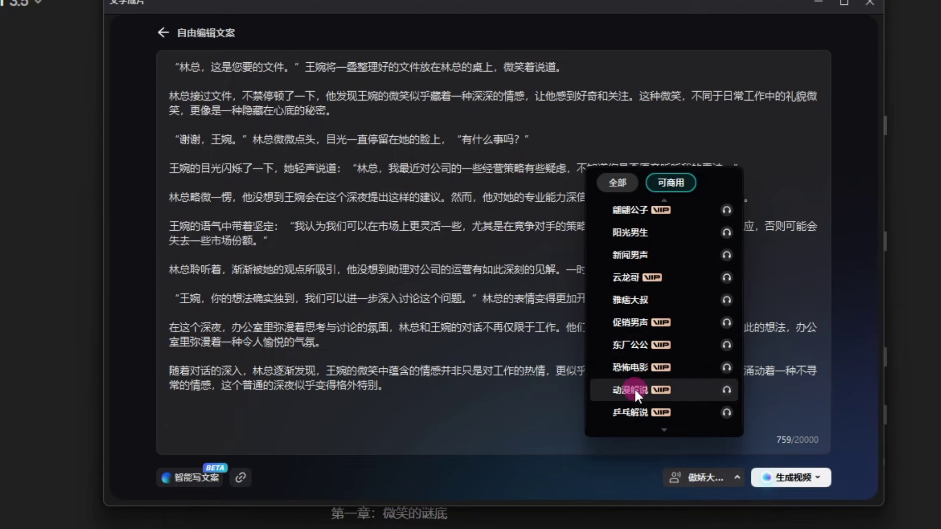
left_click(634, 388)
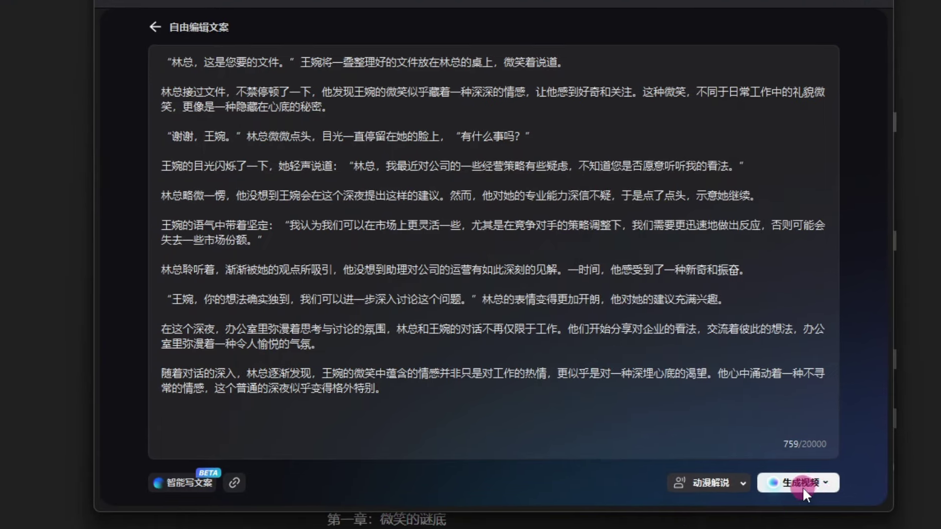
left_click(802, 485)
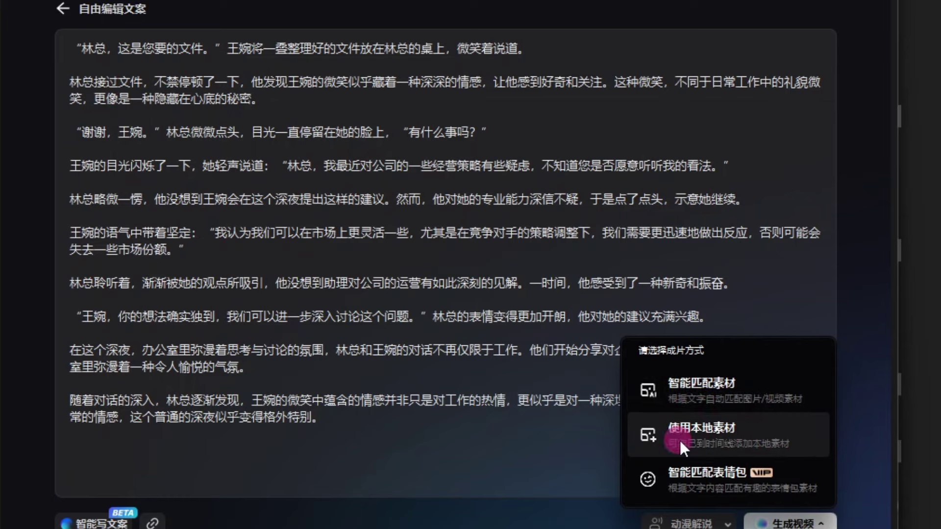
left_click(710, 448)
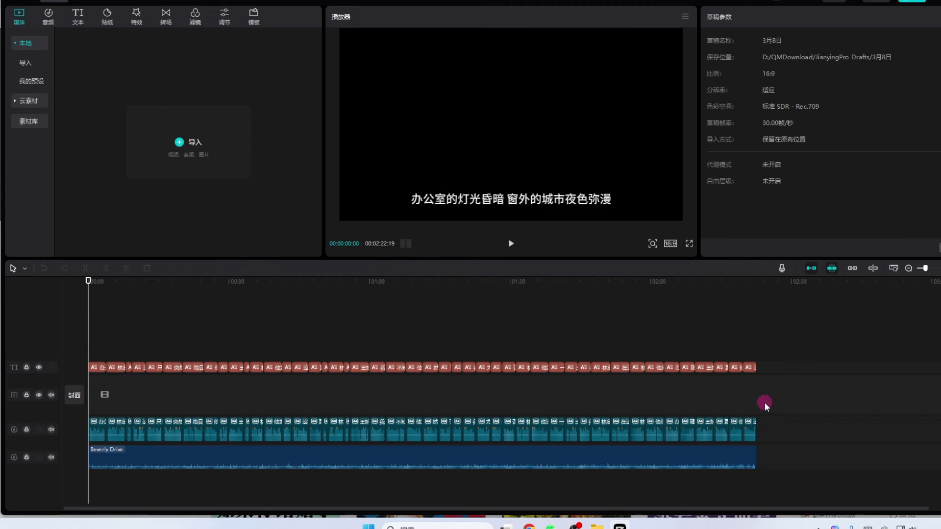
Import the comic pictures onto the video track and add the Vlog music "Nostalgic hometown scene, Country Waltz" beneath the narration
left_click(199, 146)
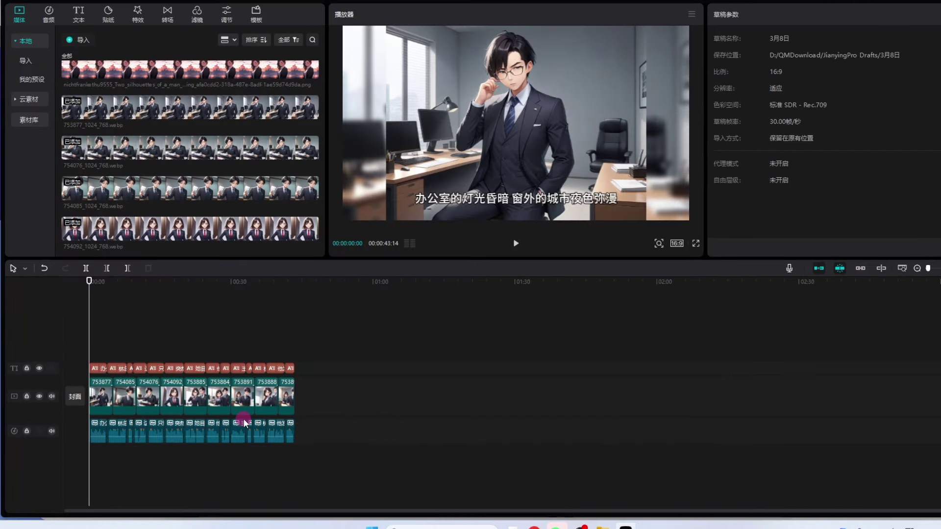
left_click(49, 14)
left_click(26, 40)
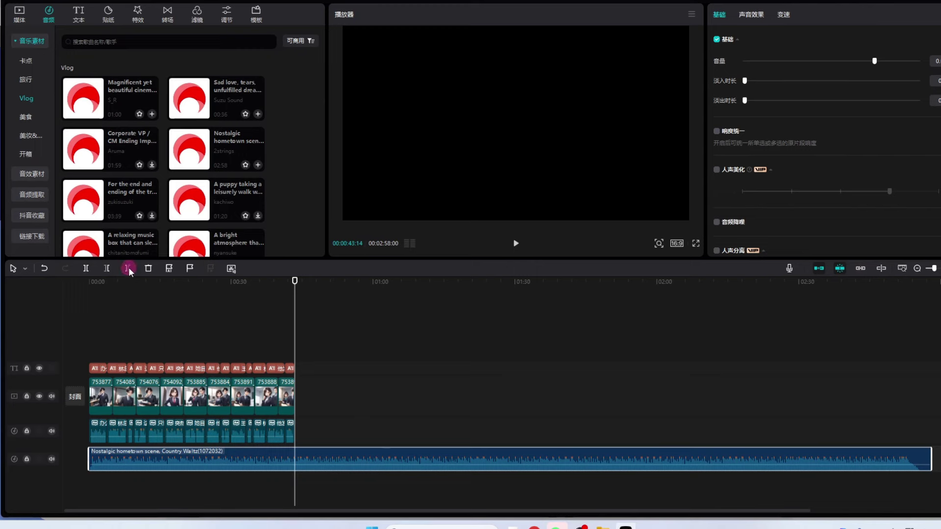
Trim the background music to the end of the last picture and lower its volume
left_click(127, 268)
left_click_drag(890, 70, 831, 60)
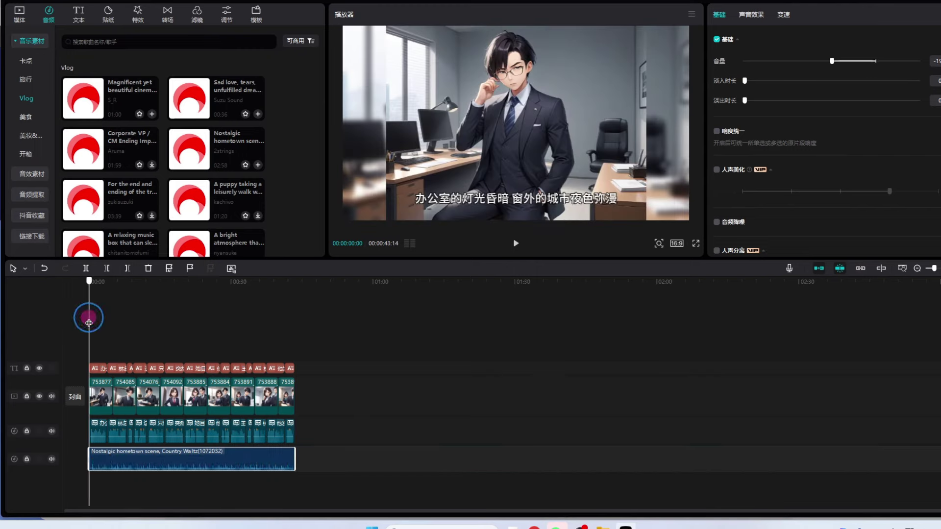
left_click_drag(89, 323, 112, 327)
left_click(631, 368)
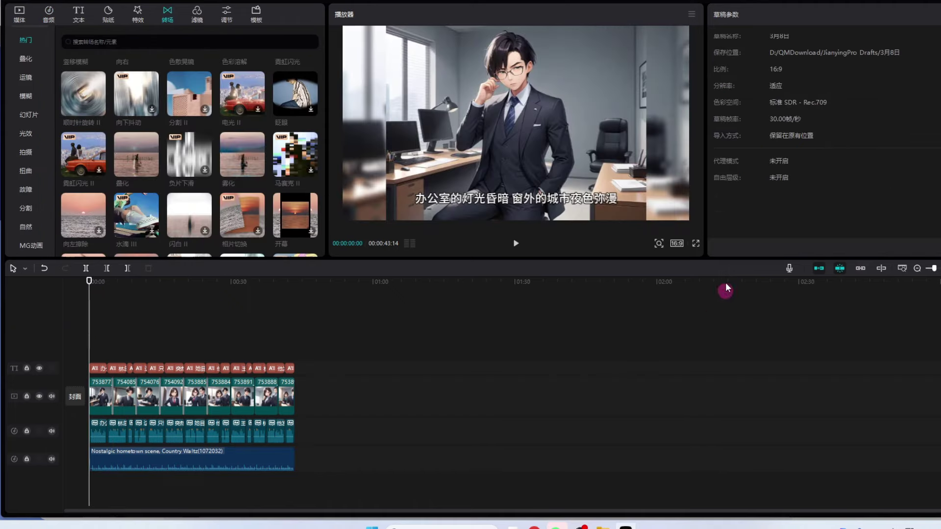
Preview the comic narration video in full screen, stop playback and start the export
left_click(694, 245)
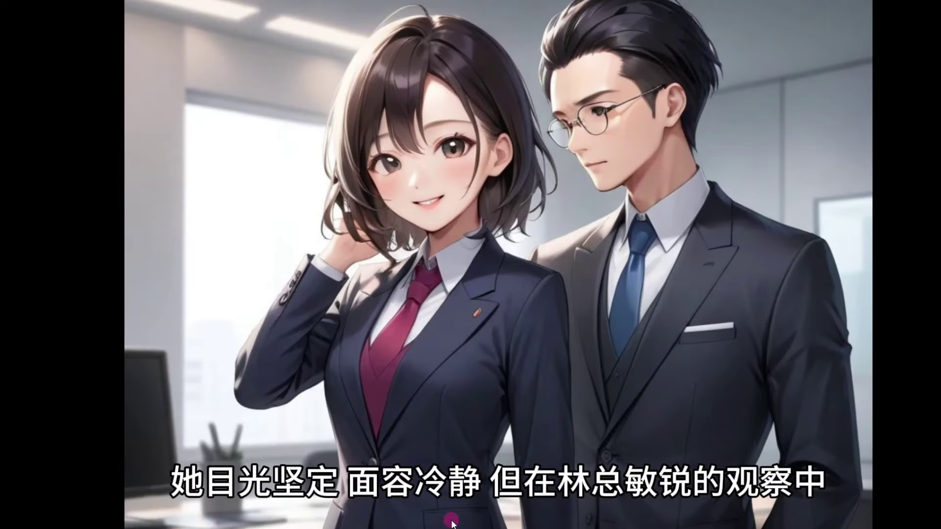
mouse_move(407, 484)
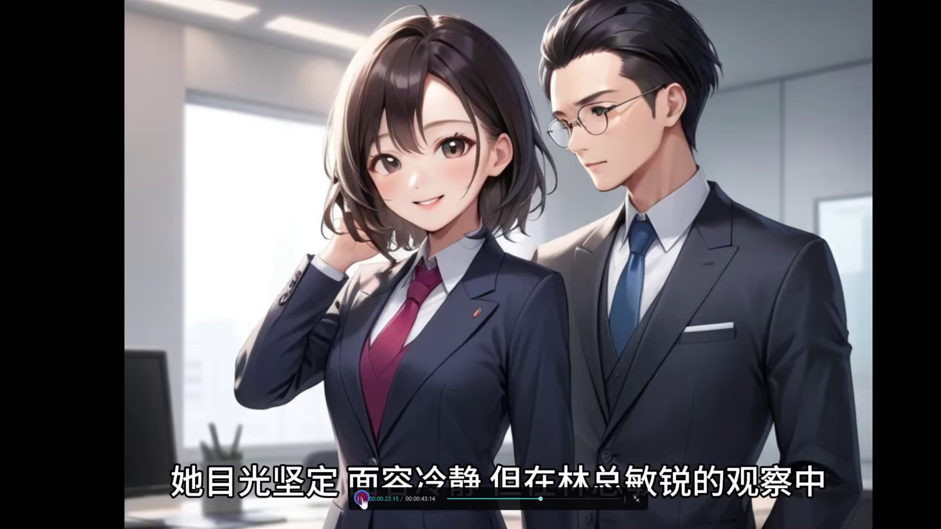
left_click(362, 499)
key("Escape")
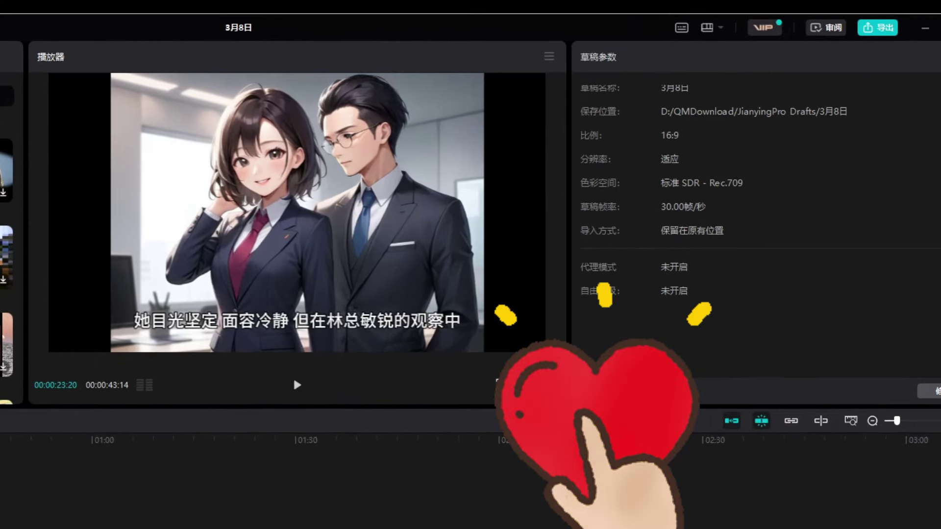
left_click(877, 28)
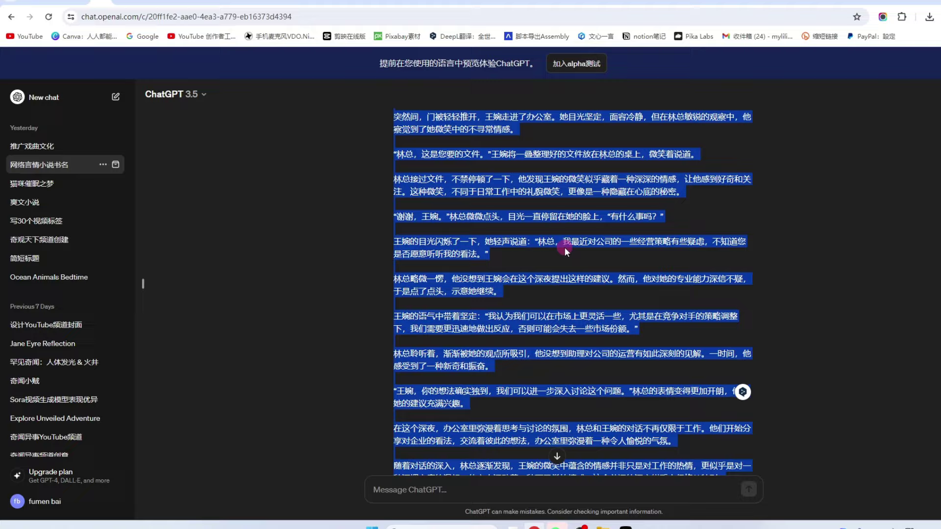
Switch to ChatGPT and review the story text, the scene descriptions and the passages submitted for English translation
scroll(564, 247, "down", 15)
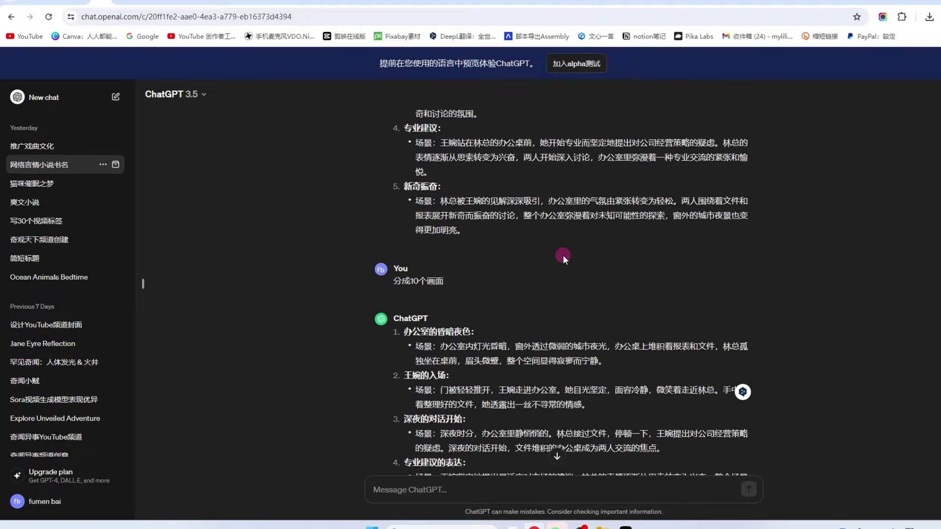
scroll(563, 255, "down", 5)
scroll(564, 255, "down", 20)
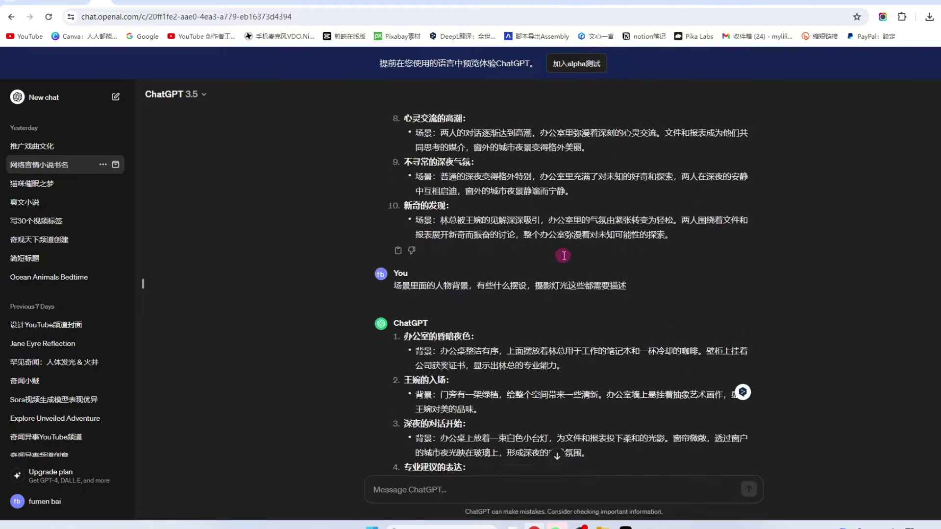
scroll(564, 257, "down", 20)
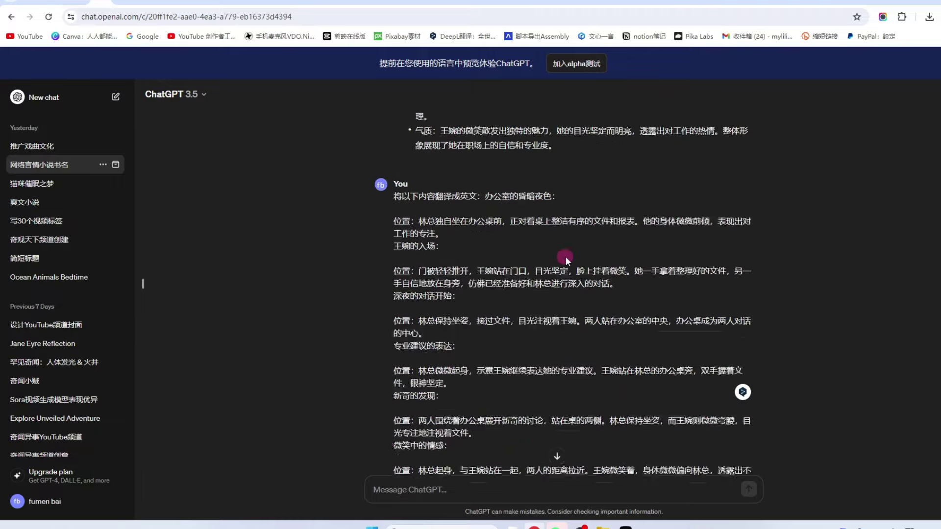
scroll(565, 255, "down", 2)
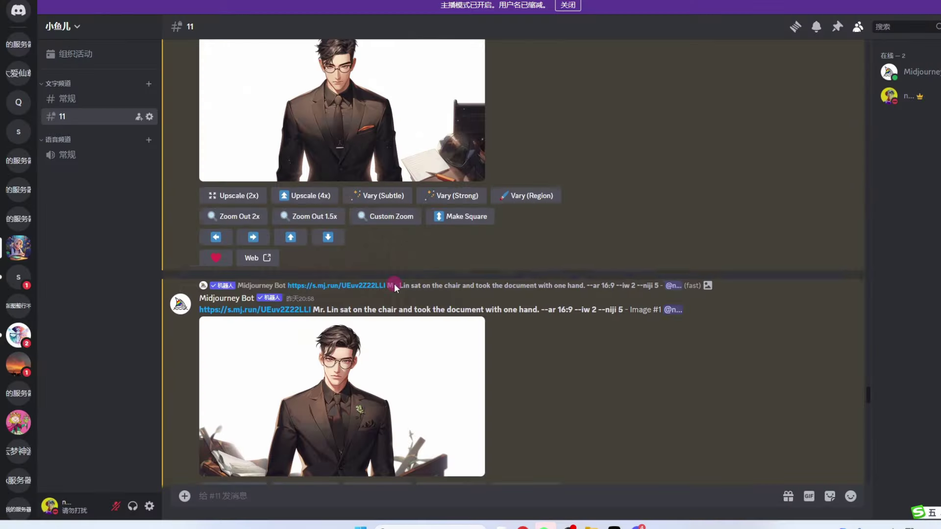
Switch to Discord and look through the Midjourney office images of the suited man and the woman with their prompts
scroll(393, 282, "up", 10)
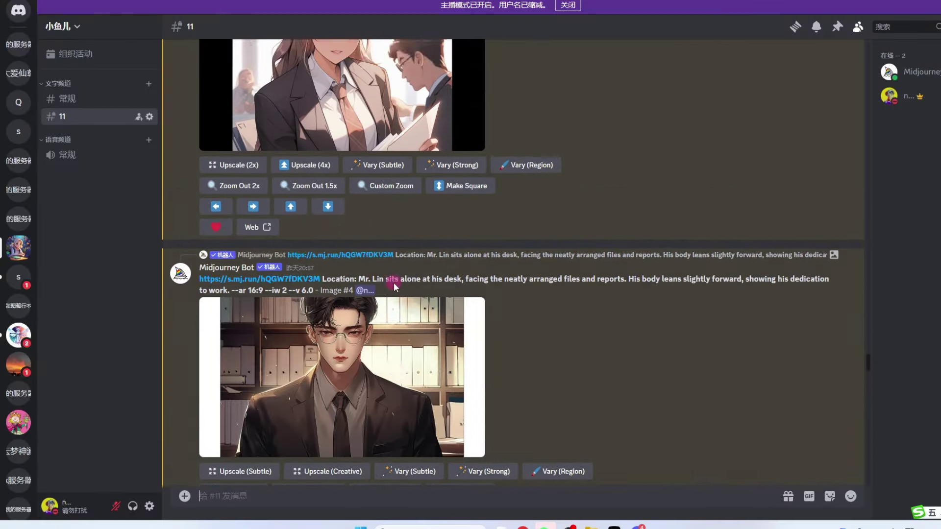
scroll(393, 282, "up", 15)
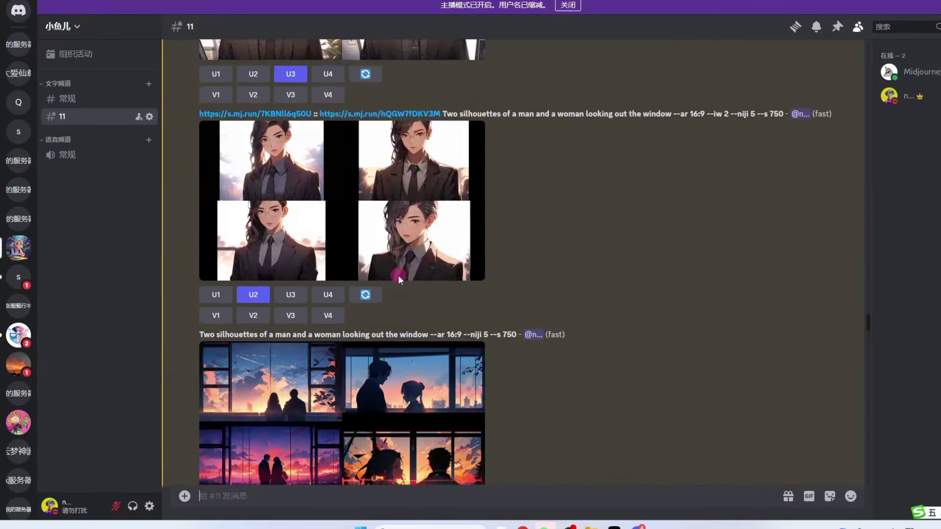
scroll(398, 279, "down", 15)
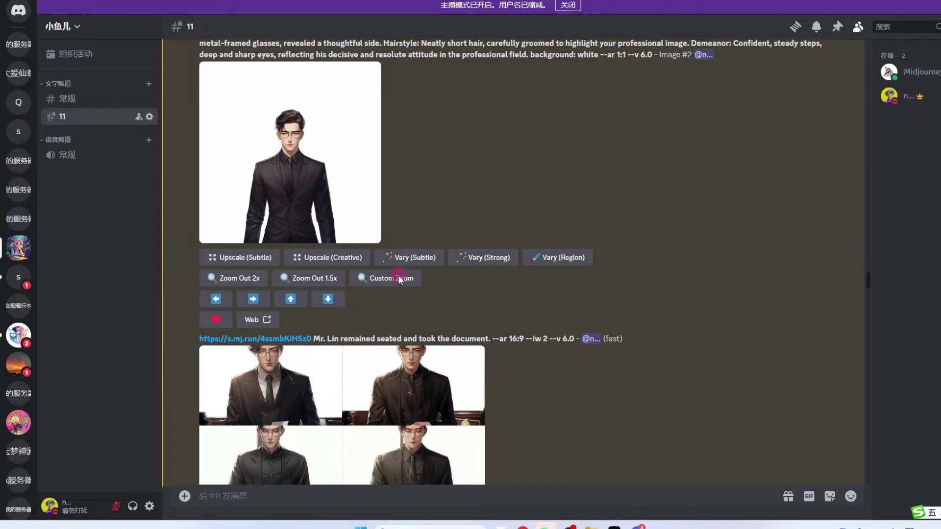
scroll(397, 278, "up", 10)
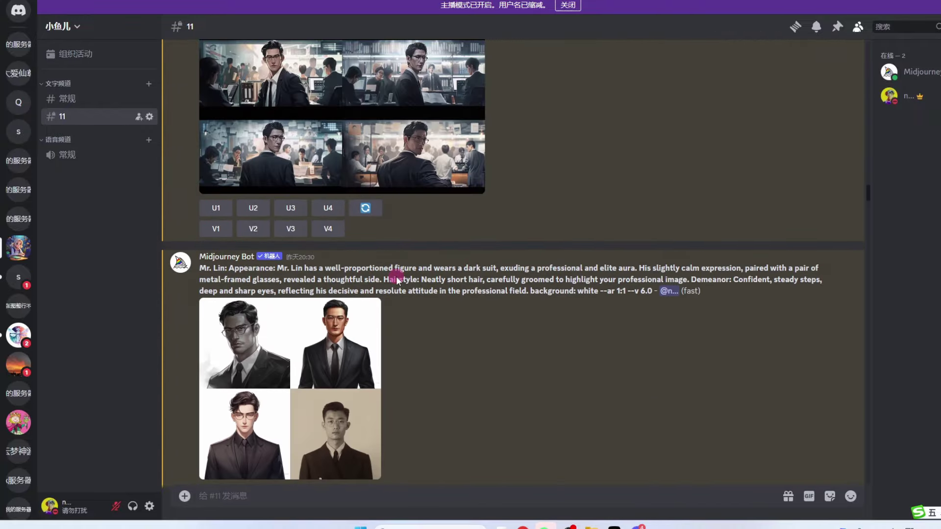
scroll(396, 279, "up", 5)
scroll(437, 276, "down", 4)
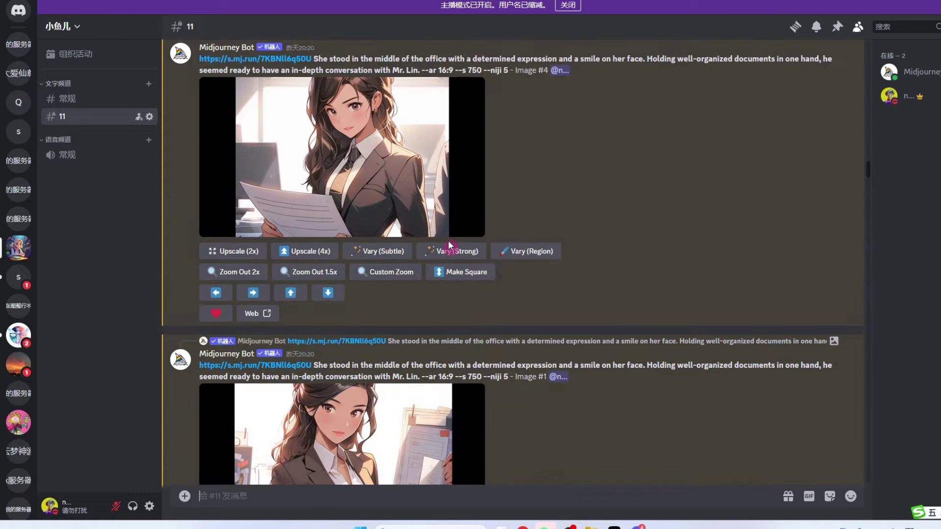
scroll(382, 226, "down", 5)
scroll(401, 303, "up", 10)
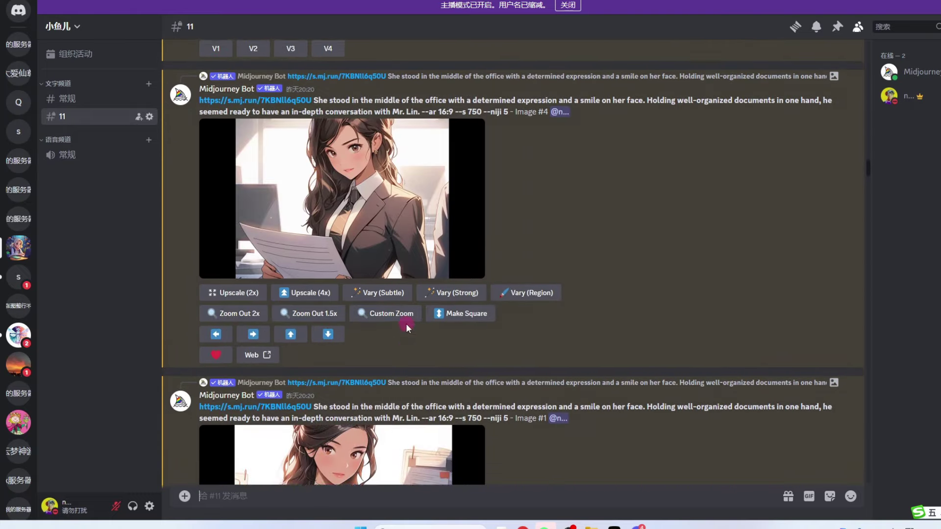
scroll(407, 309, "up", 10)
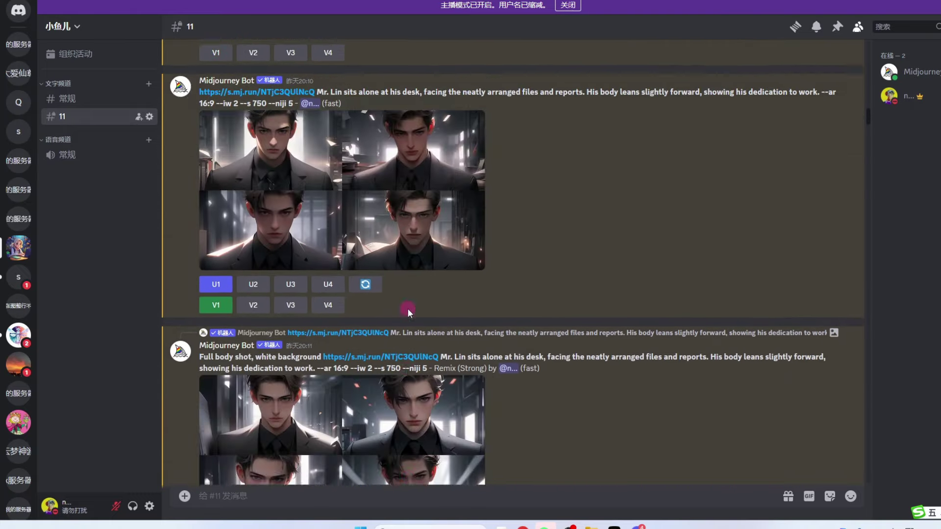
scroll(407, 308, "down", 10)
View enlarged the picture of the woman holding documents and the white-background portrait of the man with glasses
left_click(484, 314)
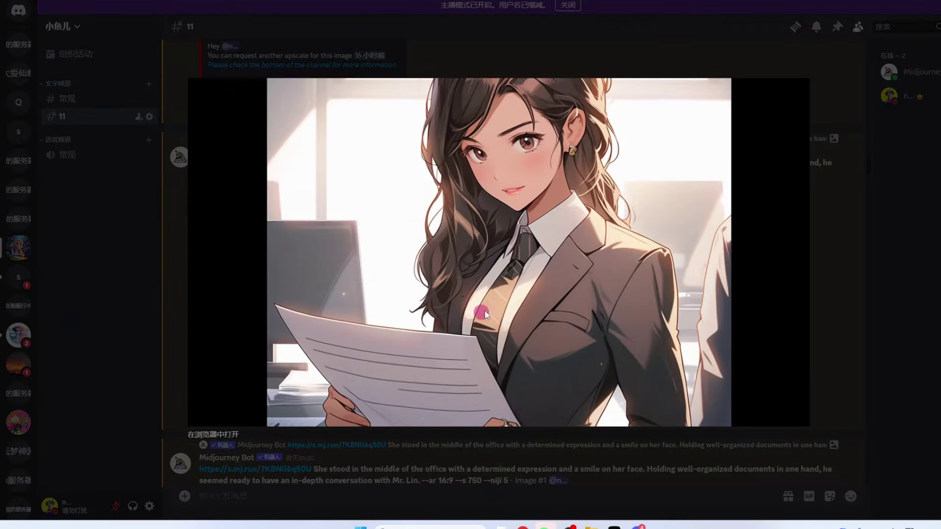
key("Escape")
scroll(417, 294, "down", 5)
left_click(347, 261)
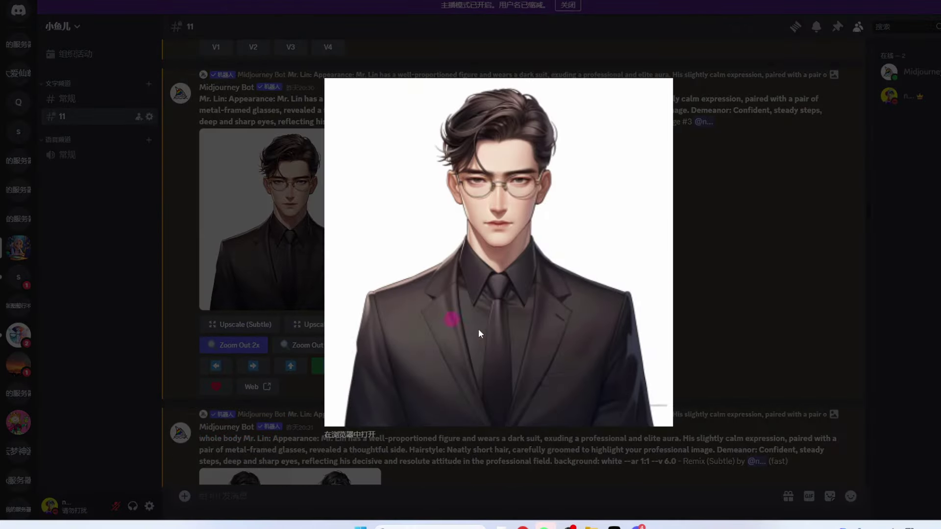
left_click(786, 264)
scroll(314, 294, "up", 5)
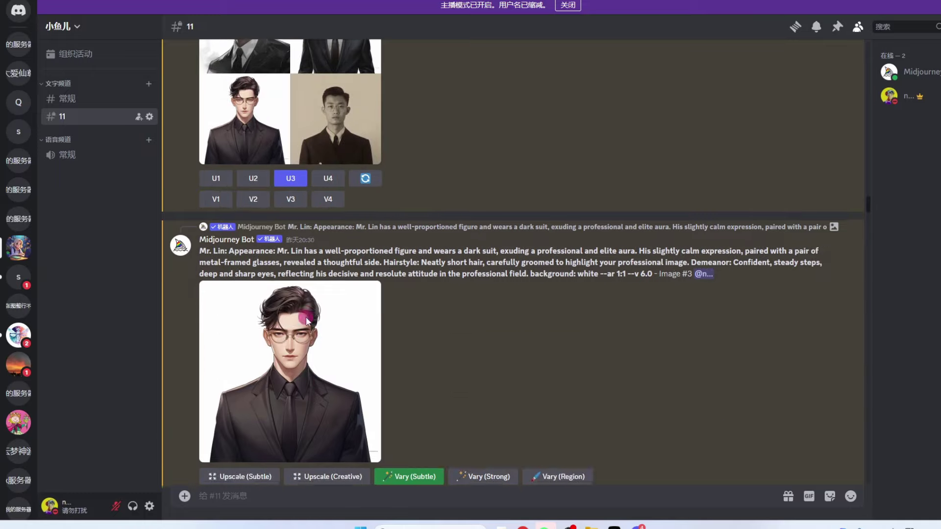
left_click(298, 353)
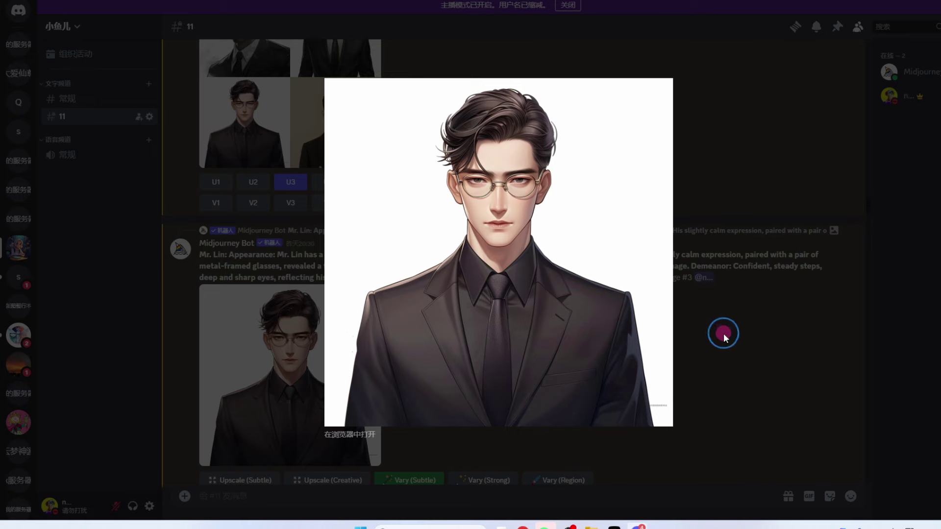
left_click(723, 333)
Compare the man's portrait with the Midjourney variations of the woman standing in the office with documents
scroll(361, 236, "down", 2)
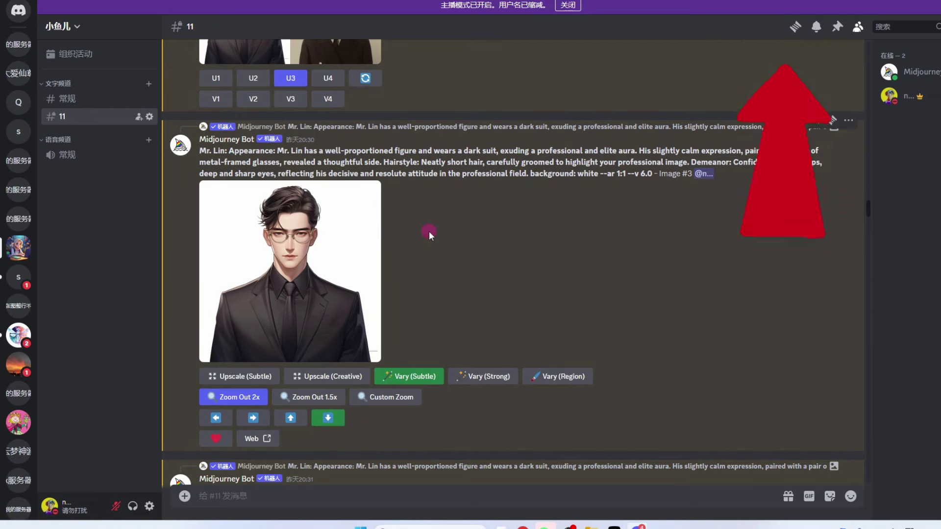
scroll(431, 229, "down", 5)
scroll(463, 252, "up", 10)
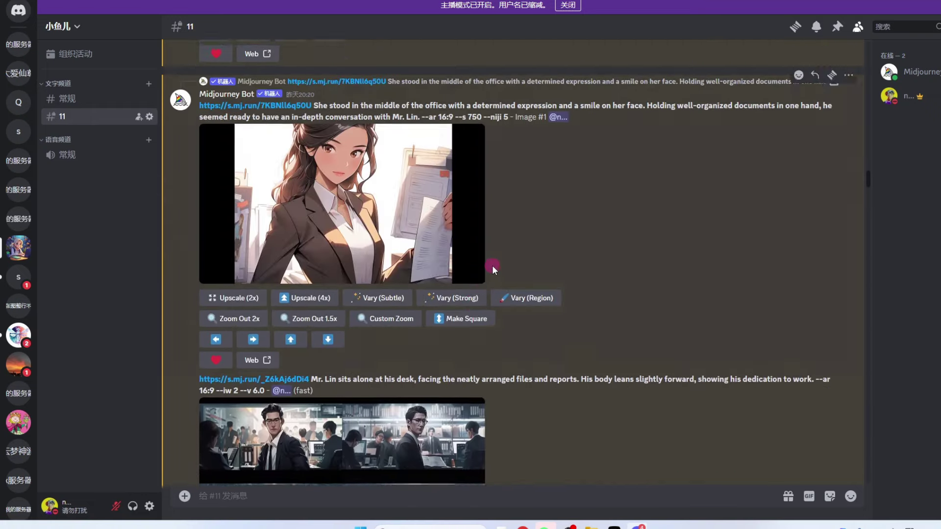
scroll(492, 266, "up", 5)
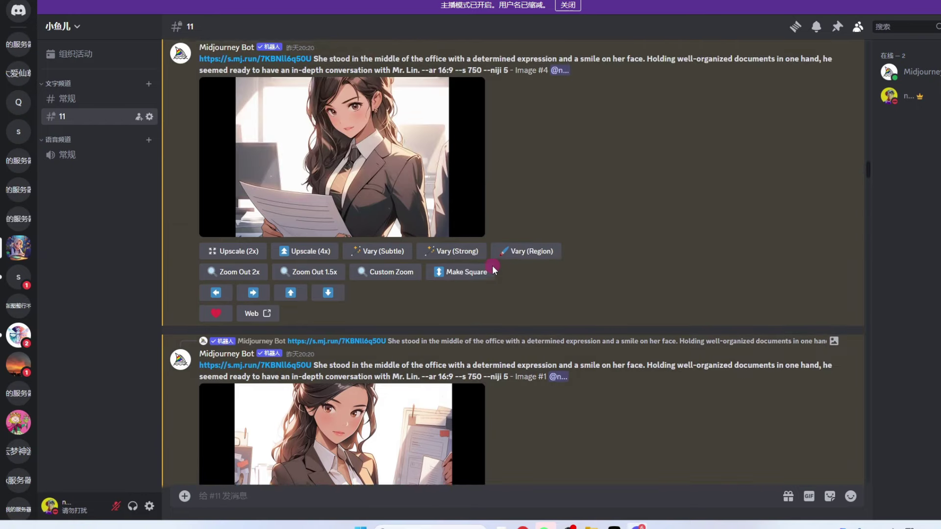
View enlarged the four-image Midjourney grid of the woman in the office holding documents
scroll(495, 274, "up", 9)
left_click(456, 300)
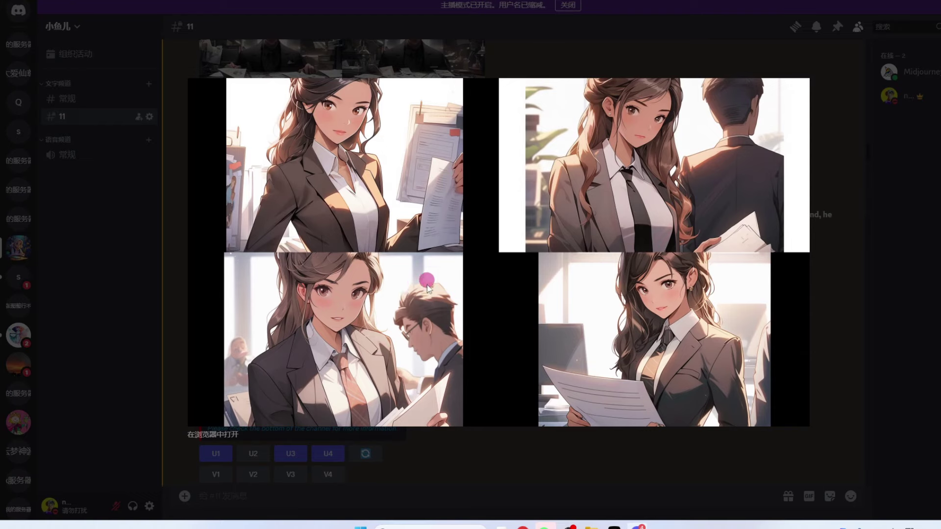
left_click(849, 273)
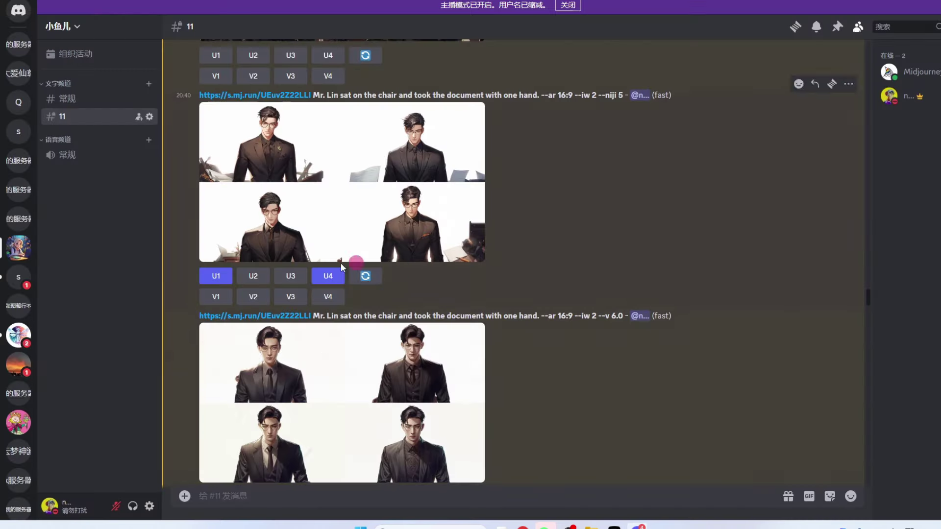
Look through the remaining Midjourney images of the suited man, the window silhouettes and the woman in the office with their prompts
scroll(525, 268, "down", 15)
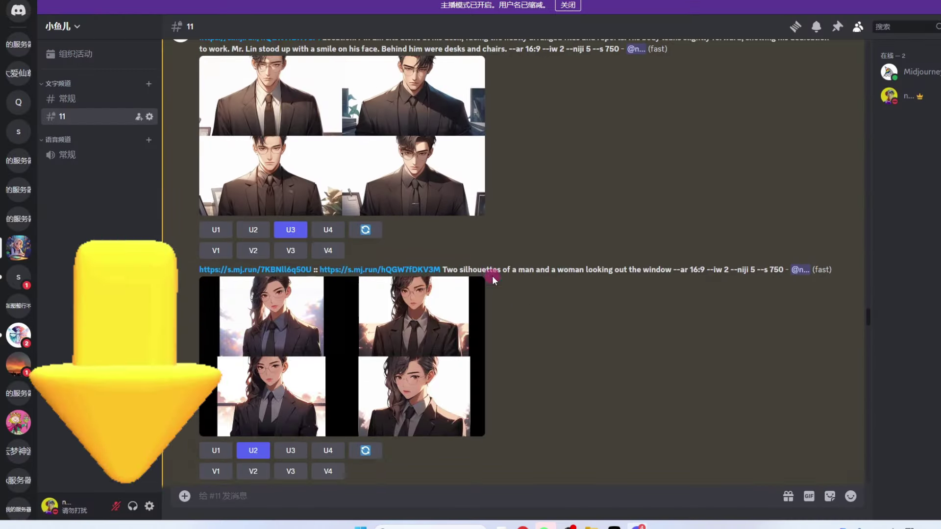
scroll(417, 267, "down", 15)
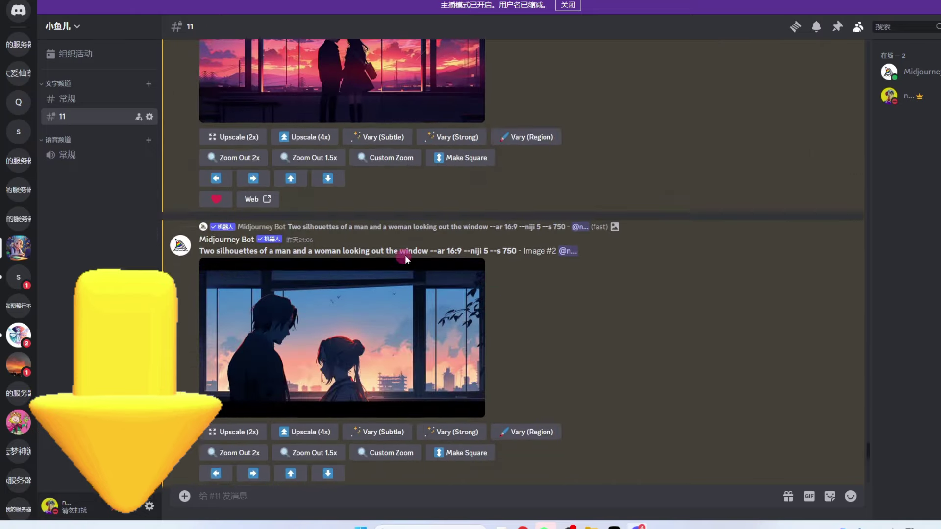
scroll(373, 249, "down", 2)
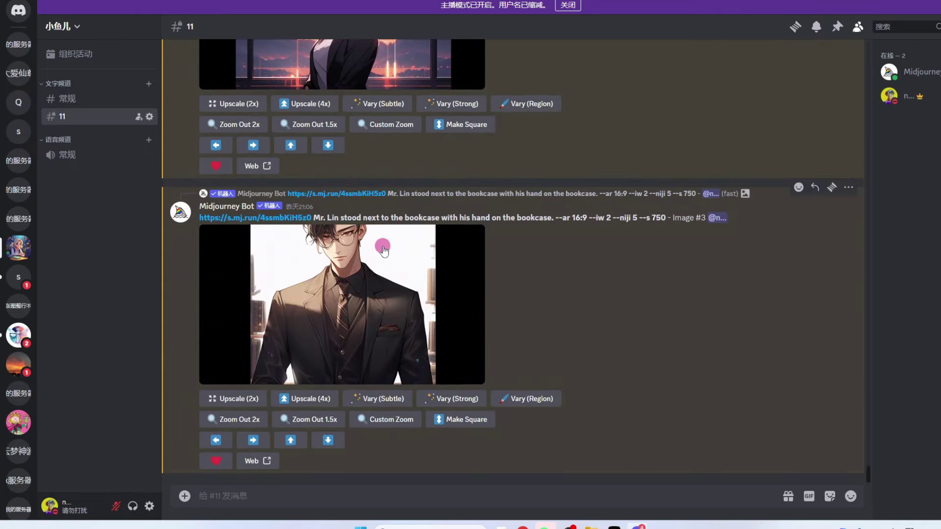
scroll(384, 250, "up", 10)
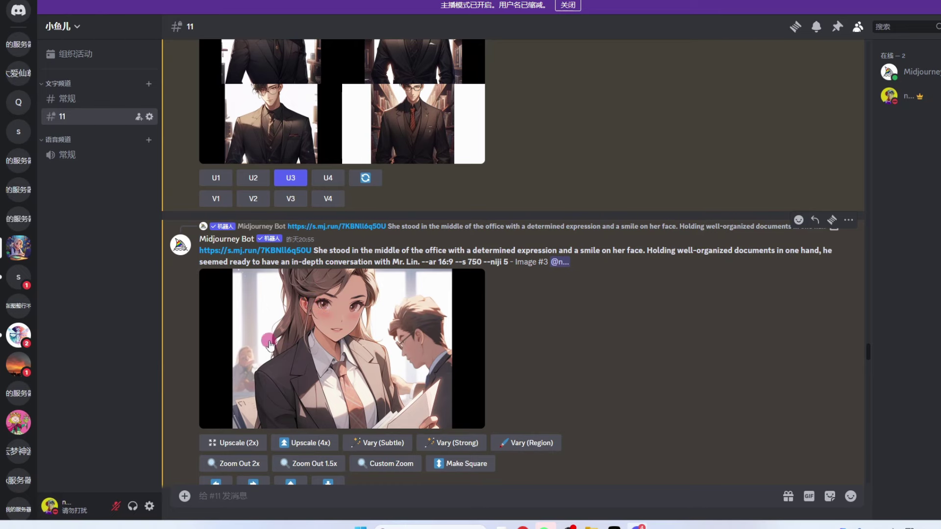
scroll(166, 420, "down", 3)
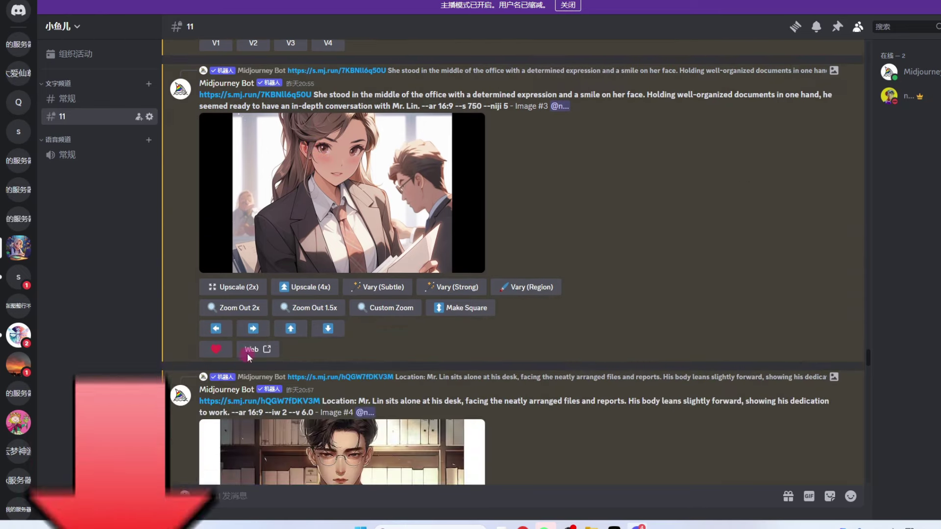
scroll(540, 315, "up", 15)
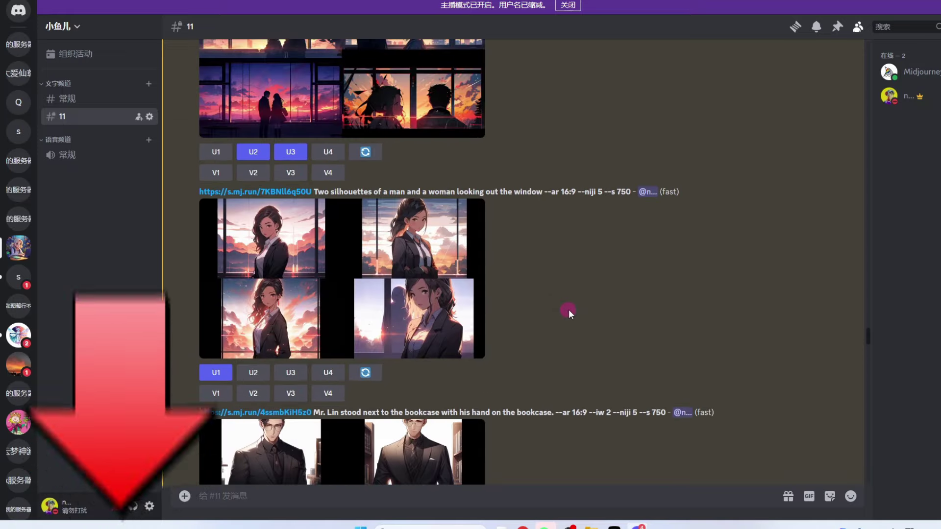
scroll(569, 307, "down", 12)
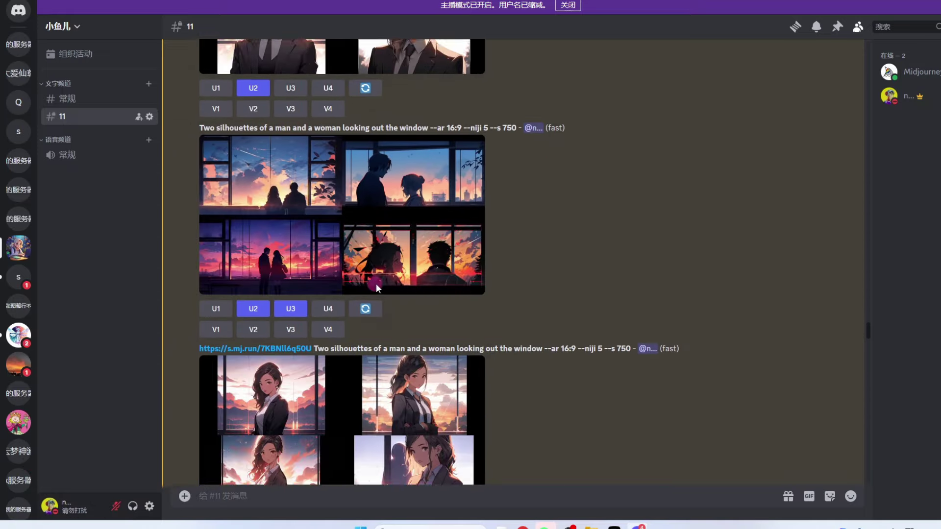
scroll(294, 278, "down", 8)
scroll(325, 278, "up", 5)
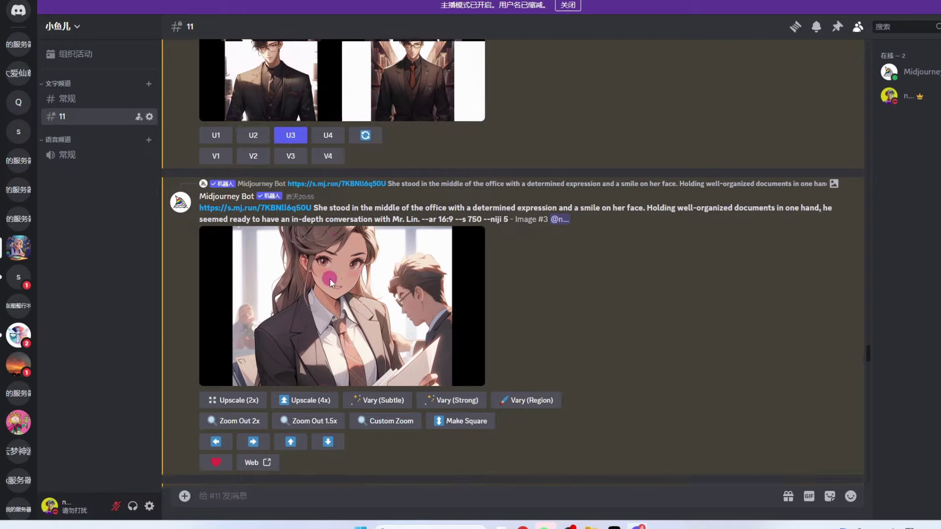
Save the enlarged picture of the dark-haired woman holding a document as a PNG in the 爽文小说 folder
left_click(355, 333)
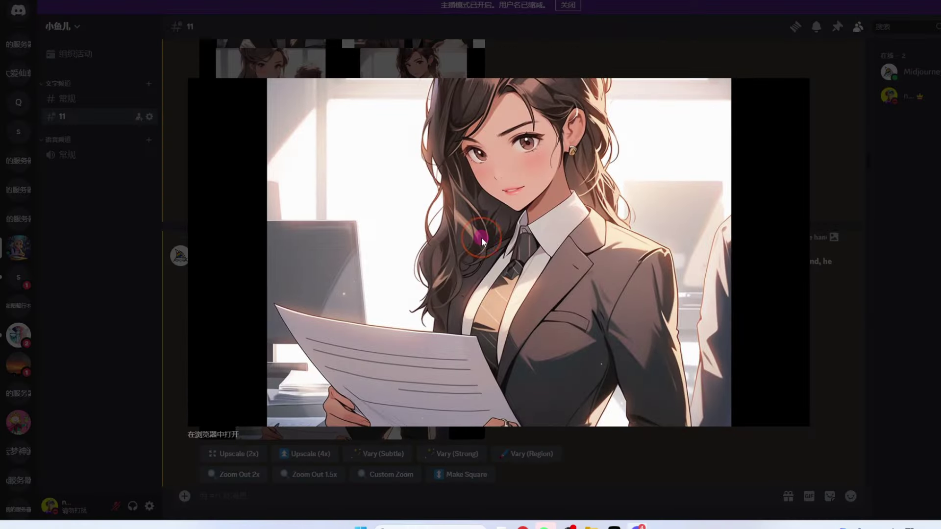
right_click(481, 238)
left_click(515, 268)
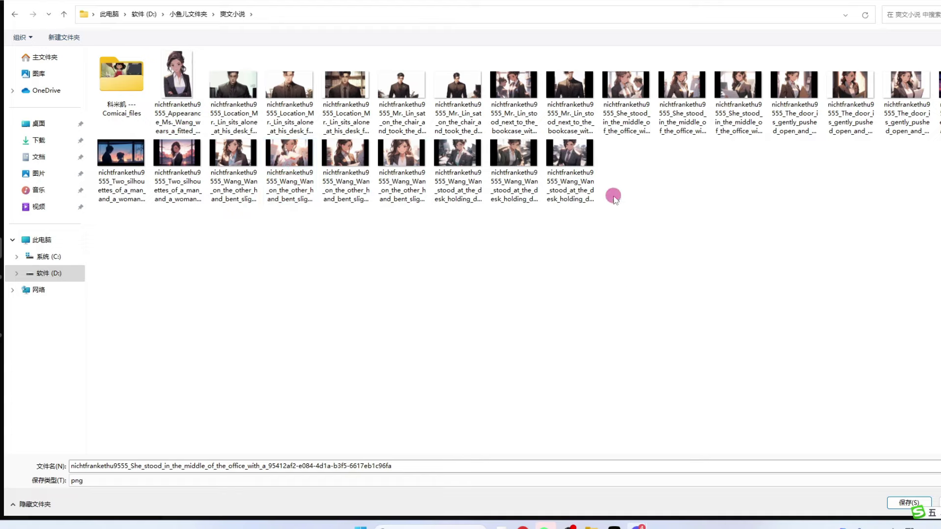
key("Return")
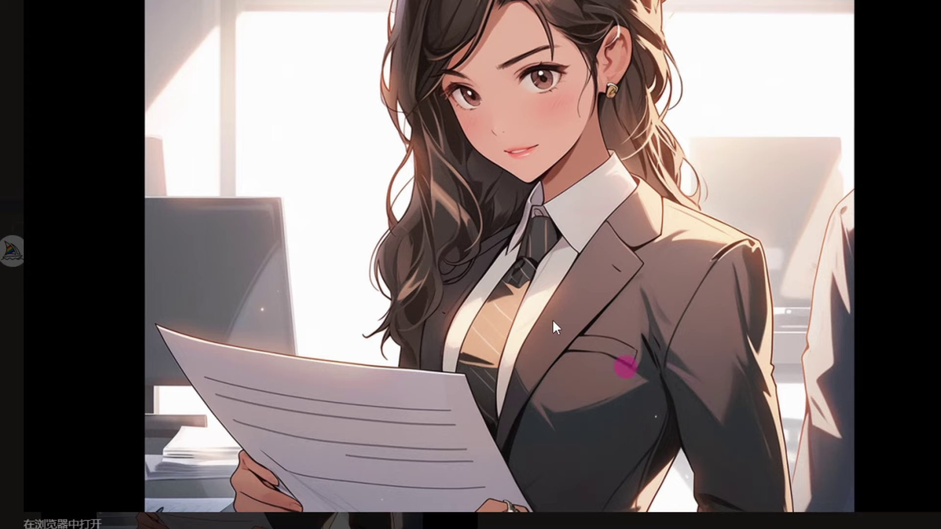
key("Escape")
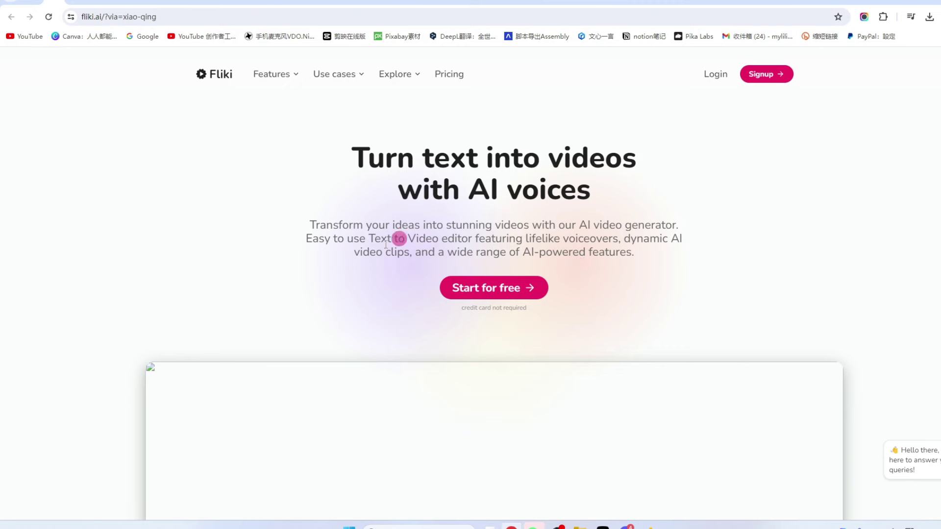
Switch to Fliki and create a Landscape (16:9) video file named 漫画 in Chinese, Mandarin Simplified, starting with Idea
left_click(492, 289)
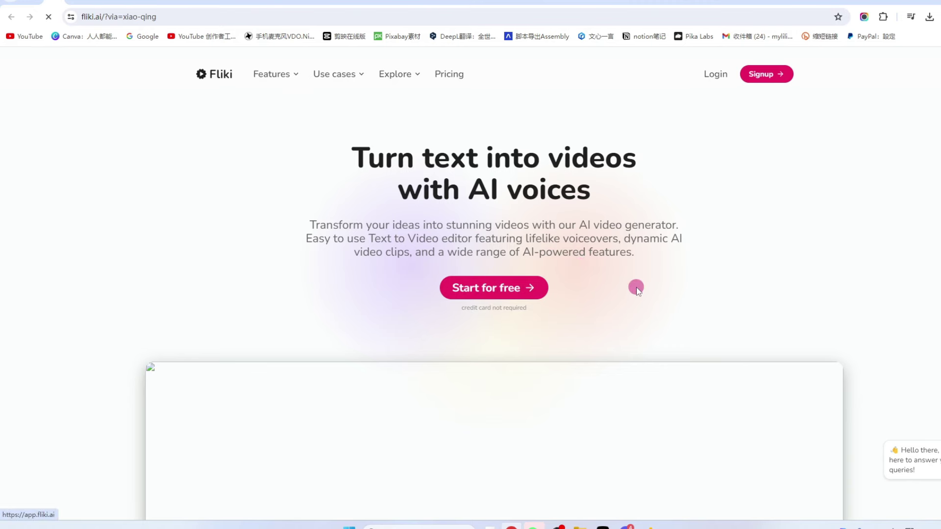
left_click(821, 88)
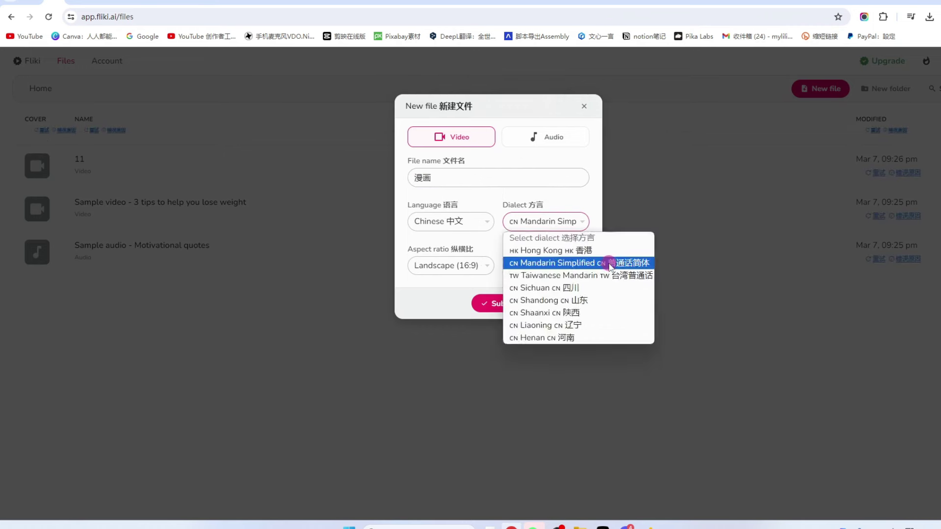
left_click(557, 263)
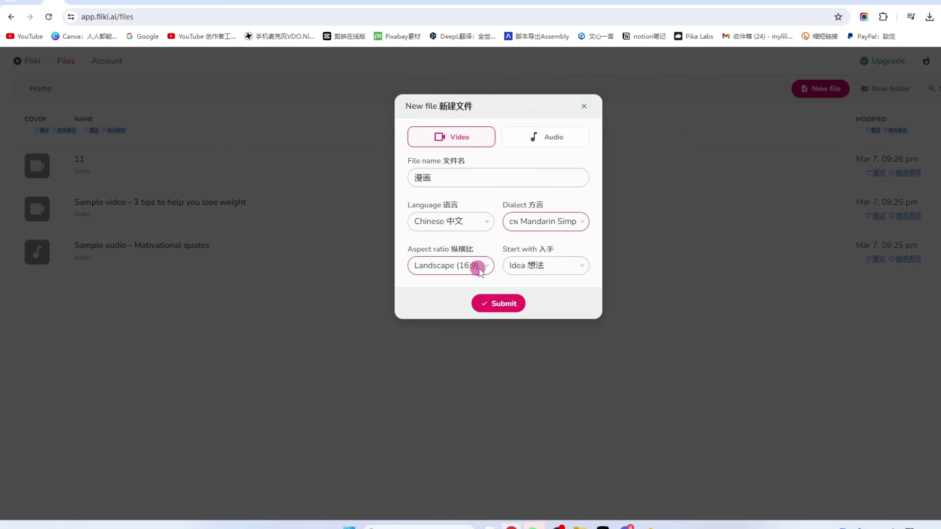
left_click(504, 307)
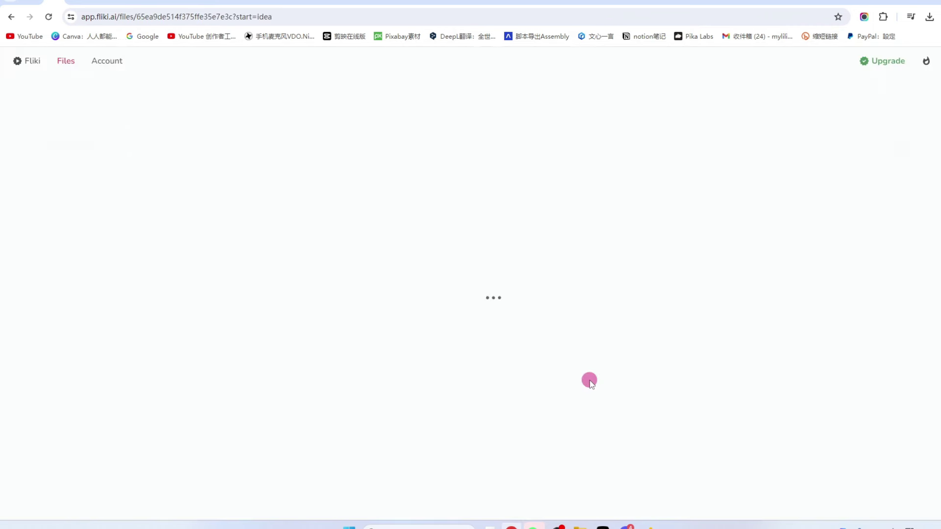
left_click(214, 197)
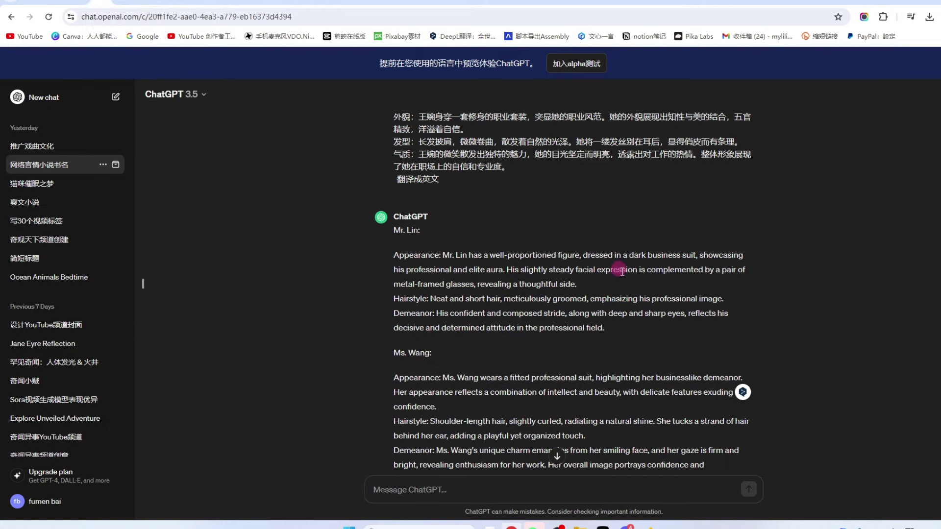
Copy the Chinese office story from ChatGPT into the desktop text document 新建 文本文档 (3)
scroll(496, 294, "up", 10)
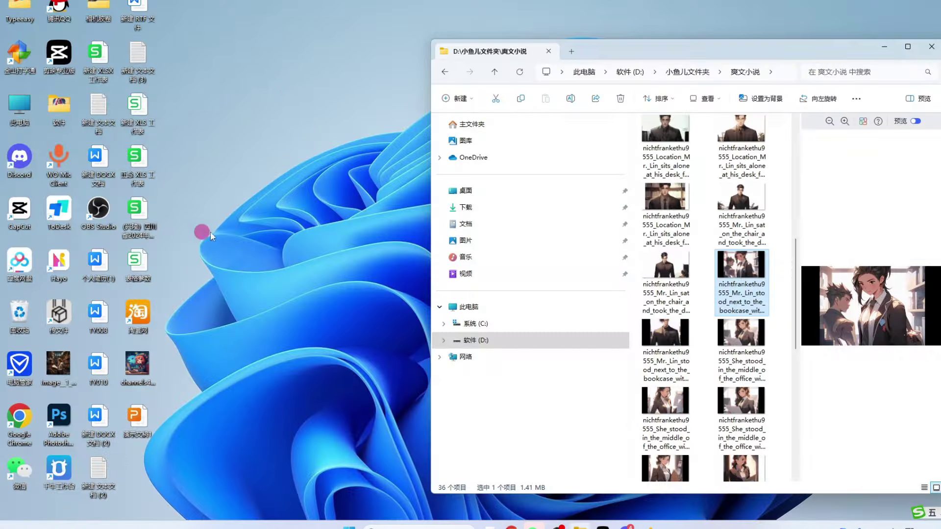
double_click(138, 55)
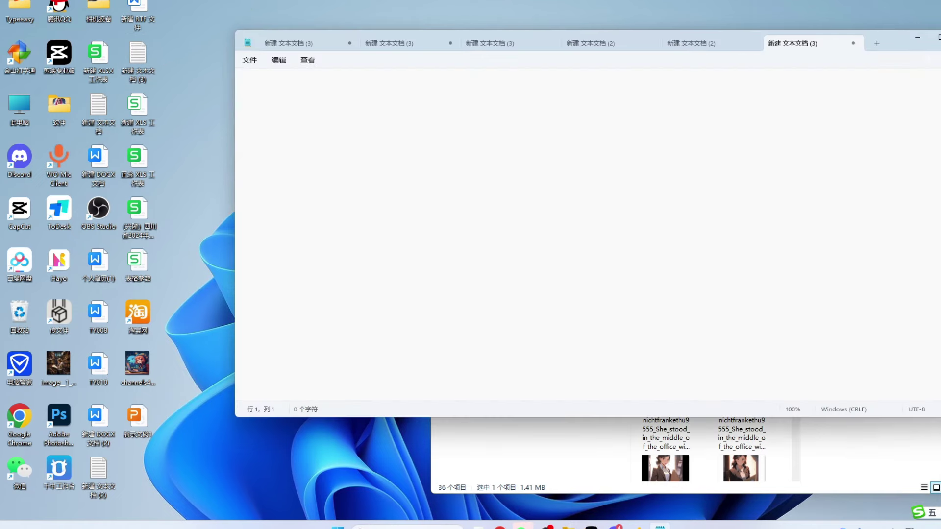
left_click(259, 123)
type("办公室的灯光昏暗，窗外的城市夜色弥漫。林总孤独坐在办公桌前，手中翻动着报表，眉头微蹙。这个深夜，所有人都已离去，只留下他一个人面对文件堆积如山的桌面。  突然间，门被轻轻推开，王婉走进了办公室。她目光坚定，面容冷静，但在林总敏锐的观察中，他察觉到了她微笑中的不寻常情感。  \"林总，这是您要的文件。\"王婉将一叠整理好的文件放在林总的桌上，微笑着说道。  林总接过文件，不禁停顿了一下，他发现王婉的微笑似乎藏着一种深深的情感，让他感到好奇和关注。这种微笑，不同于日常工作中的礼貌微笑，更像是一种隐藏在心底的秘密。  \"谢谢，王婉。\"林总微微点头，目光一直停留在她的脸上，\"有什么事吗？\"  王婉的目光闪烁了一下，她轻声说道：\"林总，我最近对公司的一些经营策略有些疑虑，不知道您是否愿意听听我的看法。\"  林总略微一愣，他没想到王婉会在这个深夜提出这样的建议。然而，他对她的专业能力深信不疑，于是点了点头，示意她继续。  王婉的语气中带着坚定：\"我认为我们可以在市场上更灵活一些，尤其是在竞争对手的策略调整下，我们需要更迅速地做出反应，否则可能会失去一些市场份额。\"  林总聆听着，渐渐被她的观点所吸引，他没想到助理对公司的运营有如此深刻的见解。一时间，他感受到了一种新奇和振奋。  \"王婉，你的想法确实独到，我们可以进一步深入讨论这个问题。\"林总的表情变得更加开朗，他对她的建议充满兴趣。  在这个深夜，办公室里弥漫着思考与讨论的氛围，林总和王婉的对话不再仅限于工作。他们开始分享对企业的看法，交流着彼此的想法，办公室里弥漫着一种令人愉悦的气氛。  随着对话的深入，林总逐渐发现，王婉的微笑中蕴含的情感并非只是对工作的热情，更似乎是对一种深埋心底的渴望。他心中涌动着一种不寻常的情感，这个普通的深夜似乎变得格外特别。")
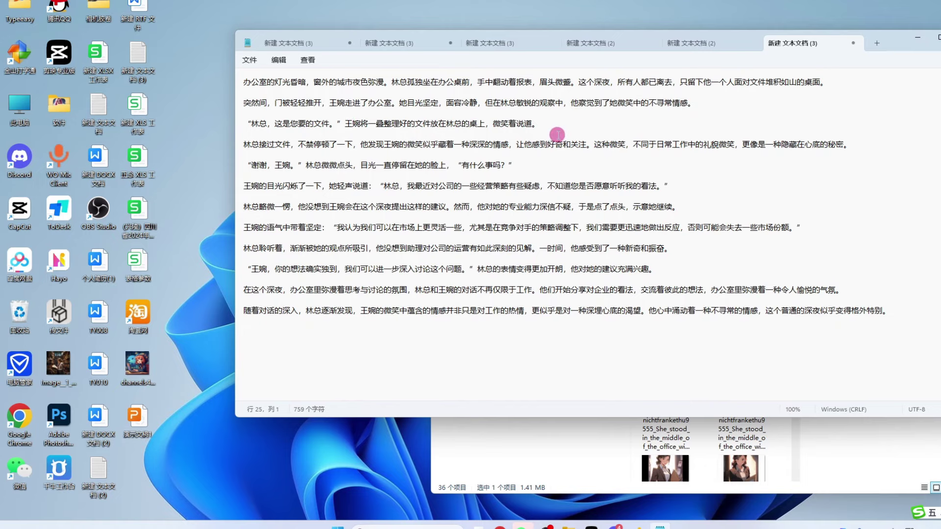
Delete the opening sentence about the dim office and city night, and break the first paragraph after “眉头微蹙。”
left_click(393, 79)
key("shift+Home")
key("BackSpace")
left_click(434, 82)
key("Return")
key("Return")
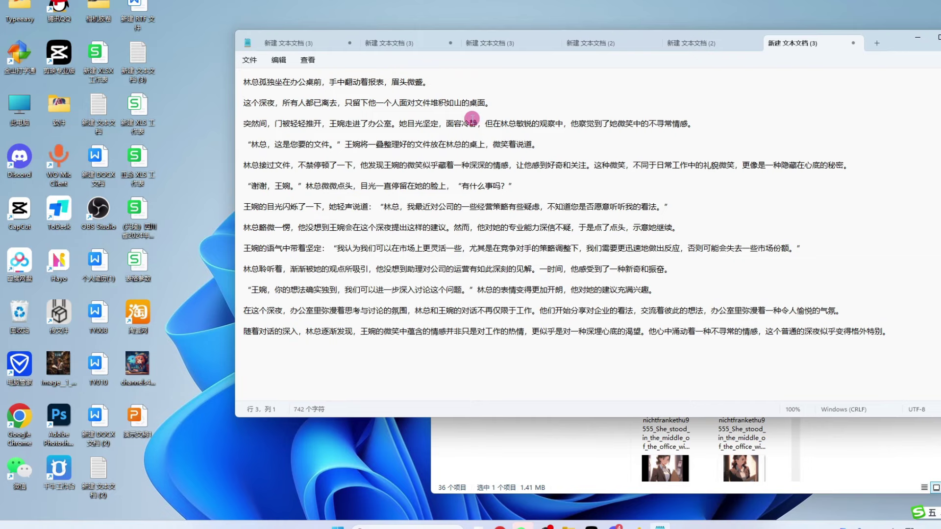
Split the longer story paragraphs into separate sentences, with breaks after “走进了办公室。”, “好奇和关注。” and “这样的建议。”
key("Return")
key("Return")
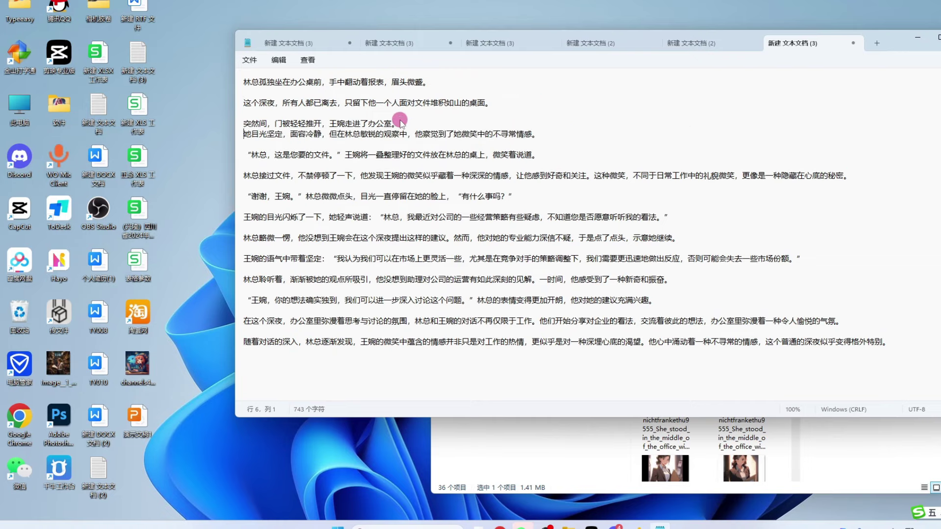
left_click(593, 186)
key("Return")
key("Return")
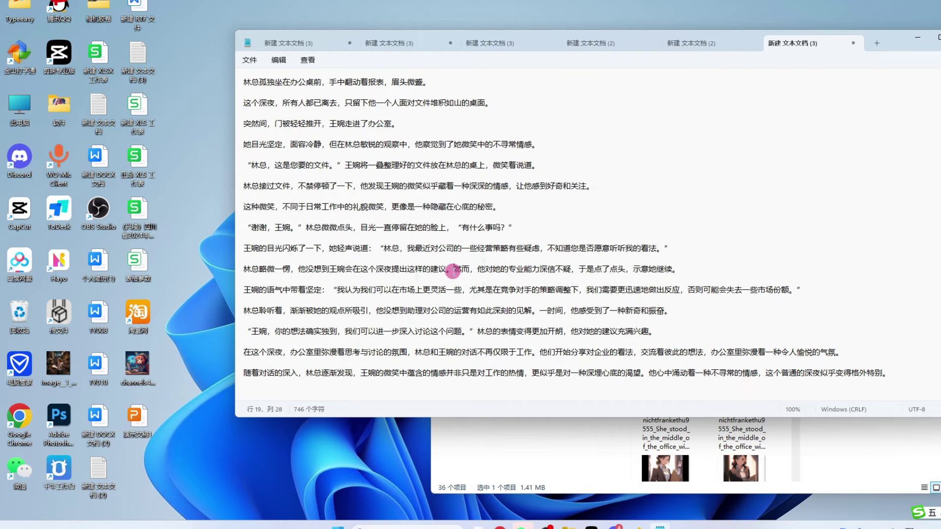
key("Return")
key("Return")
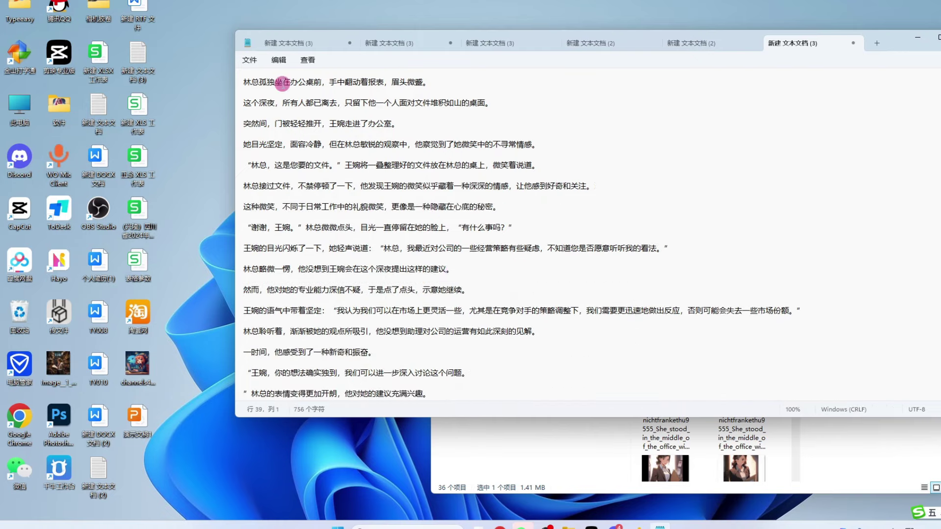
Copy the split story text into the Scene 1 voiceover script of the Fliki file 漫画, accepting the large paste
left_click_drag(245, 82, 664, 385)
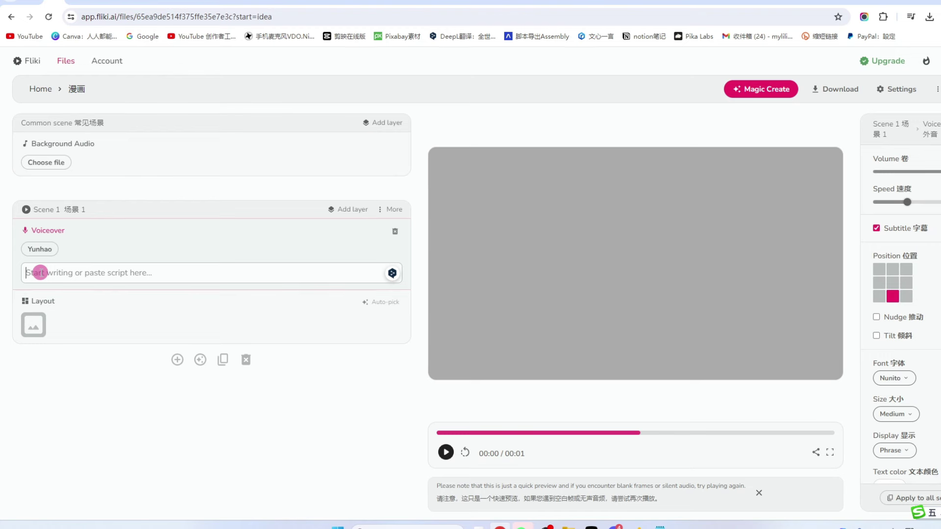
key("ctrl+v")
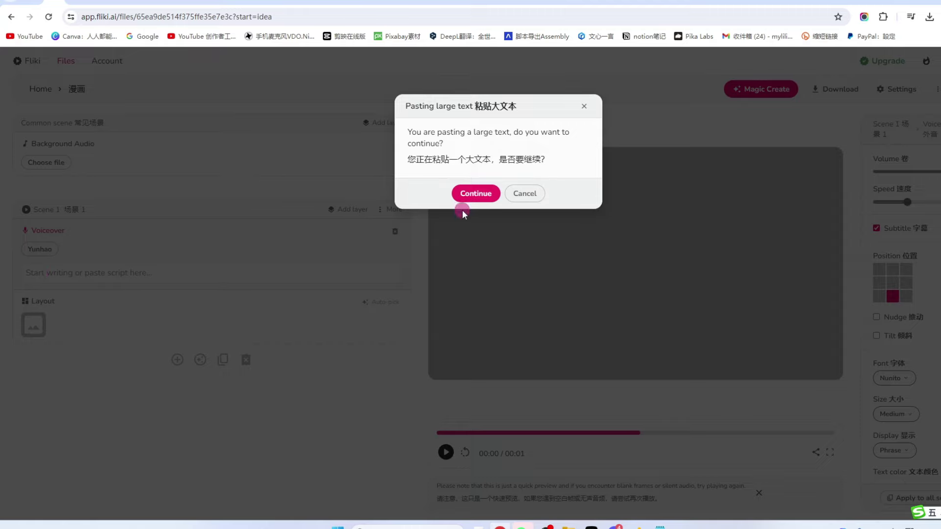
left_click(475, 193)
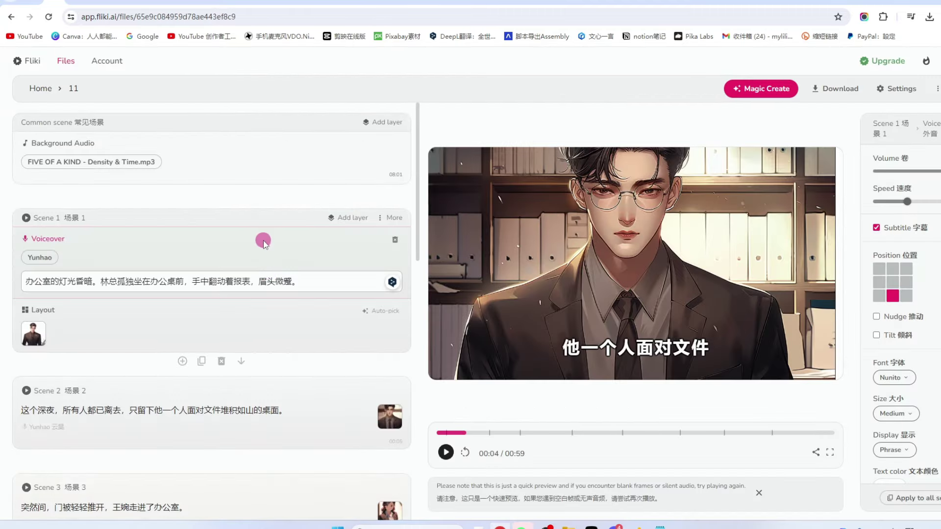
Review the nine scenes of Fliki file 11 with their voiceover lines, matched character images and background audio
scroll(244, 227, "down", 7)
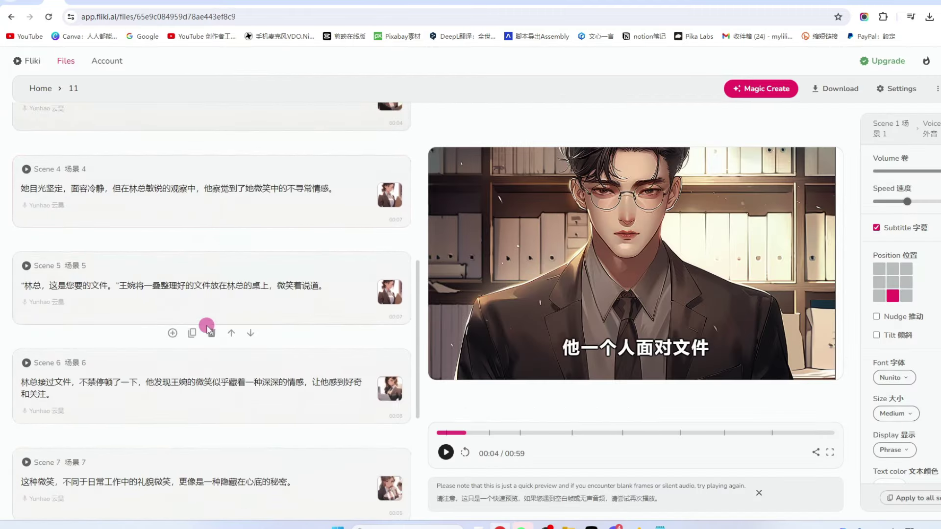
scroll(259, 295, "up", 4)
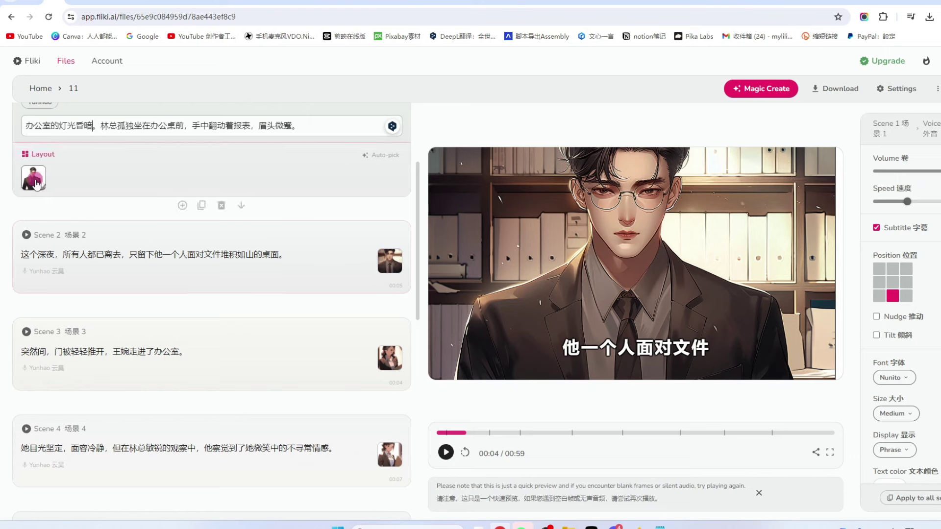
scroll(139, 231, "up", 3)
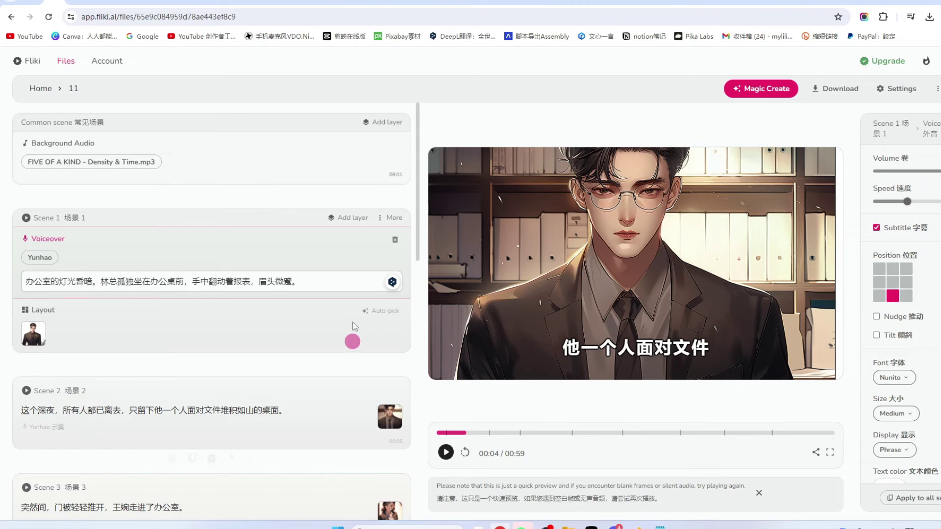
scroll(351, 314, "down", 10)
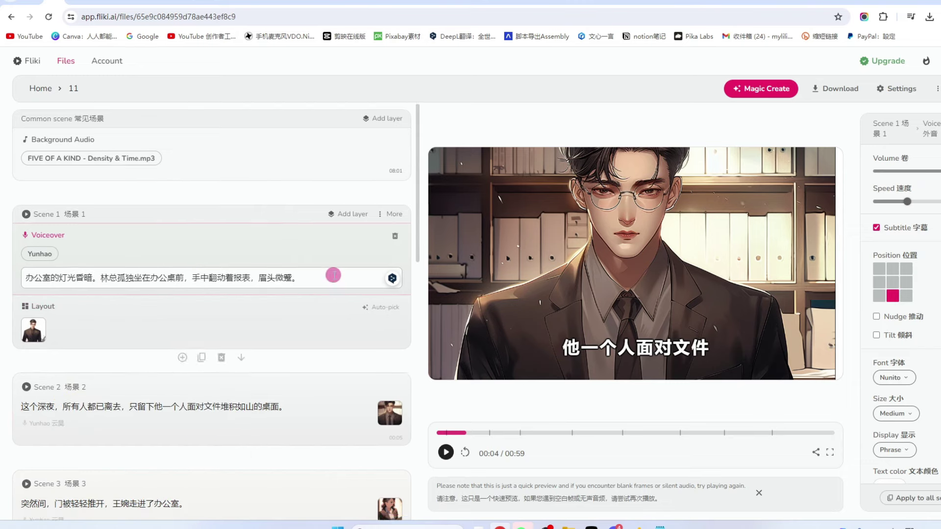
scroll(387, 179, "down", 3)
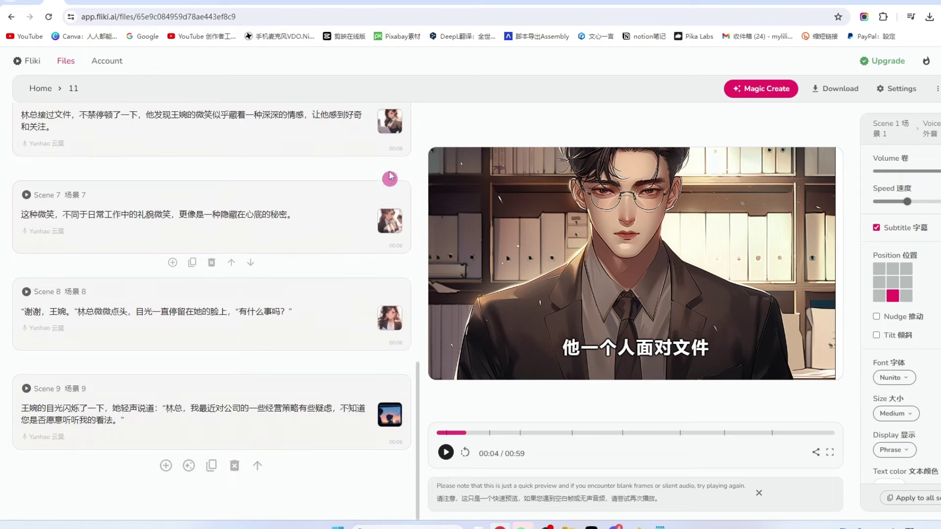
scroll(389, 306, "up", 6)
scroll(379, 289, "up", 8)
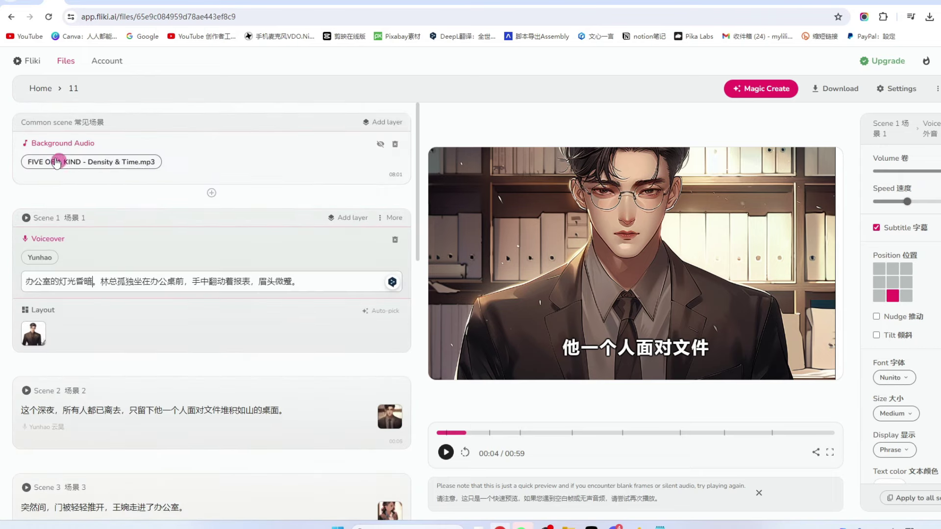
Switch to Mubert and expand its track generation options
left_click(90, 7)
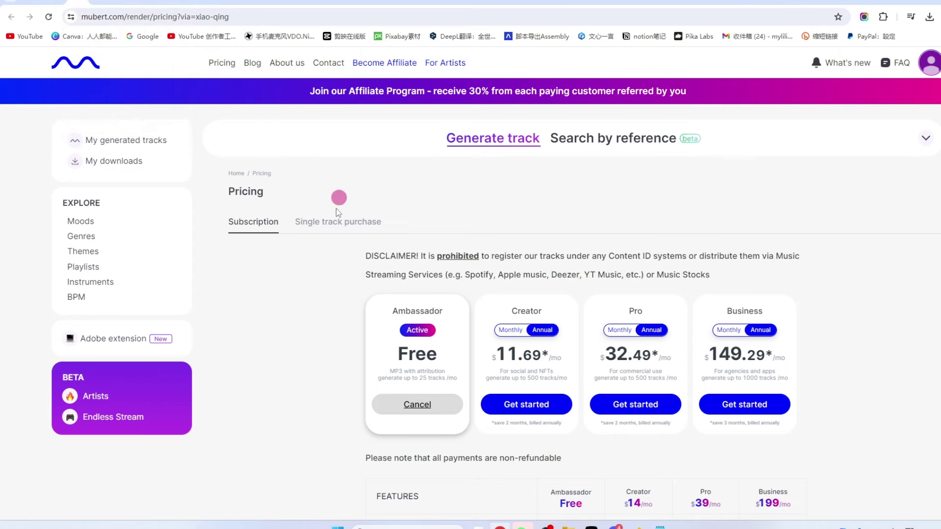
left_click(924, 144)
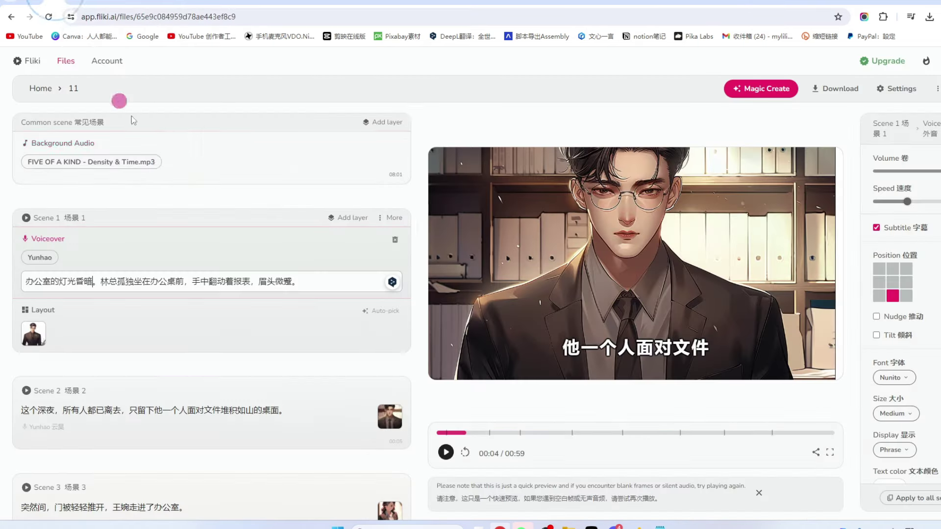